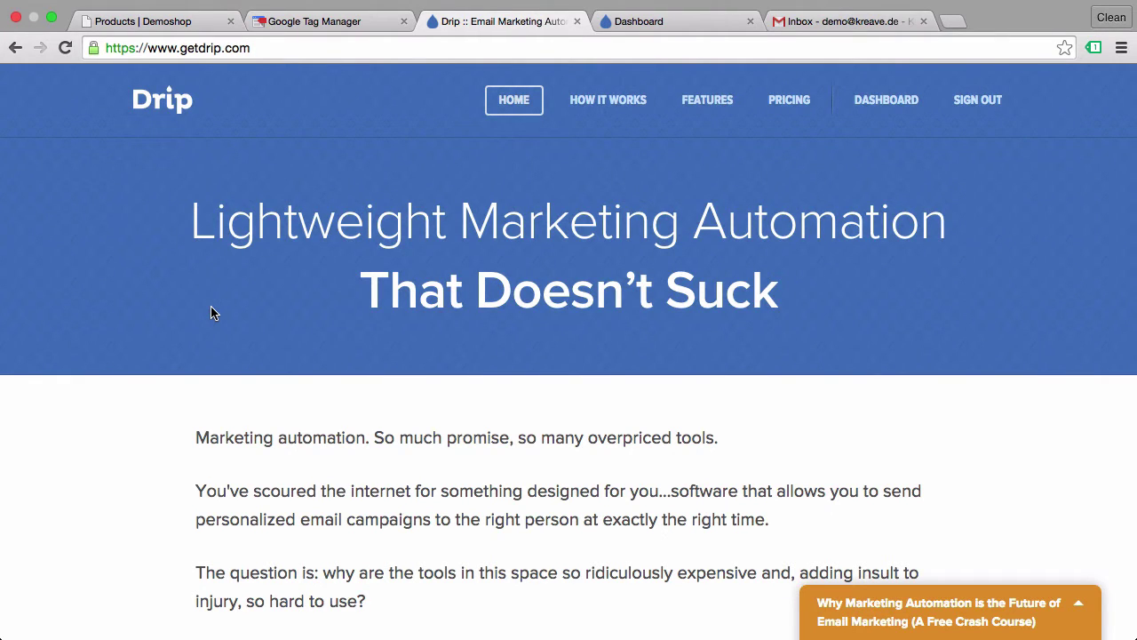
Expand and then close the free crash course sign-up popup on the Drip homepage.
left_click(156, 21)
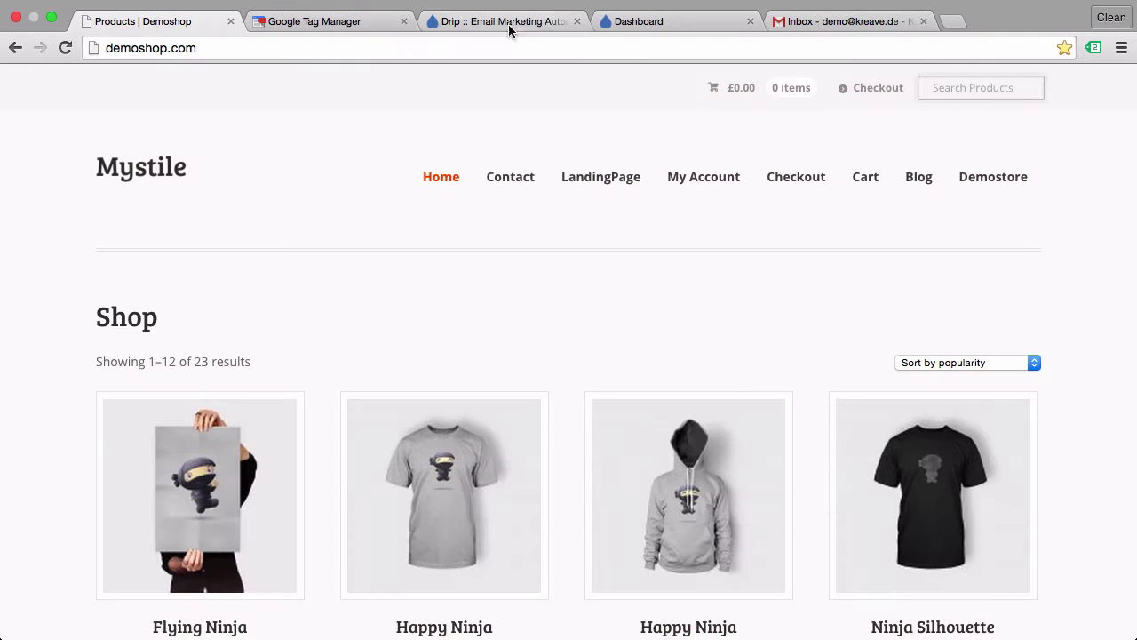
left_click(506, 27)
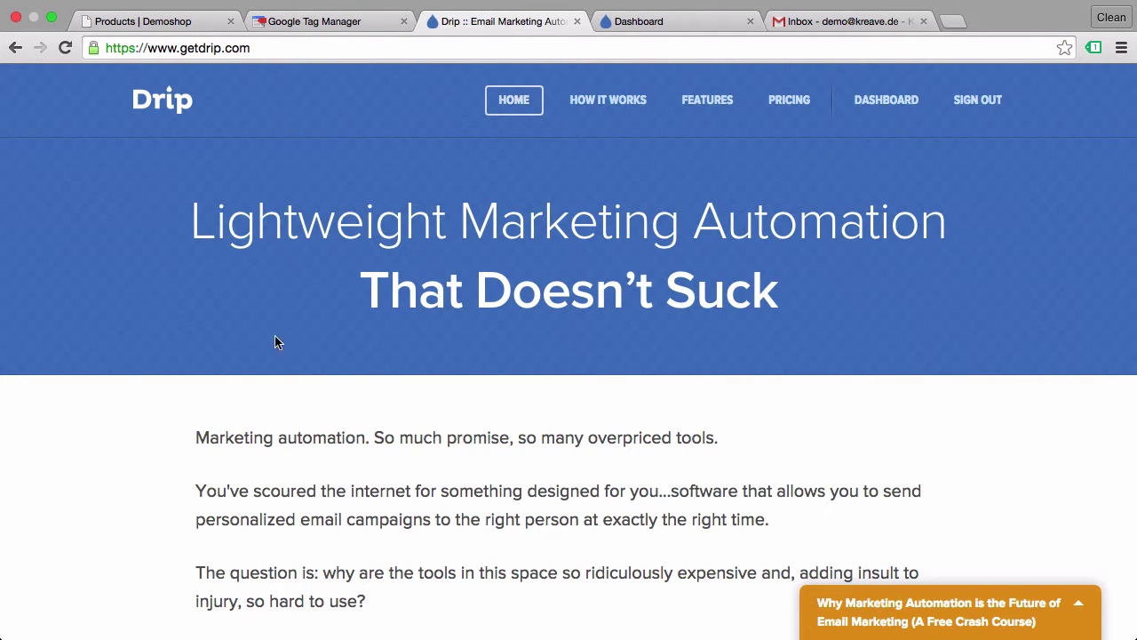
left_click(872, 612)
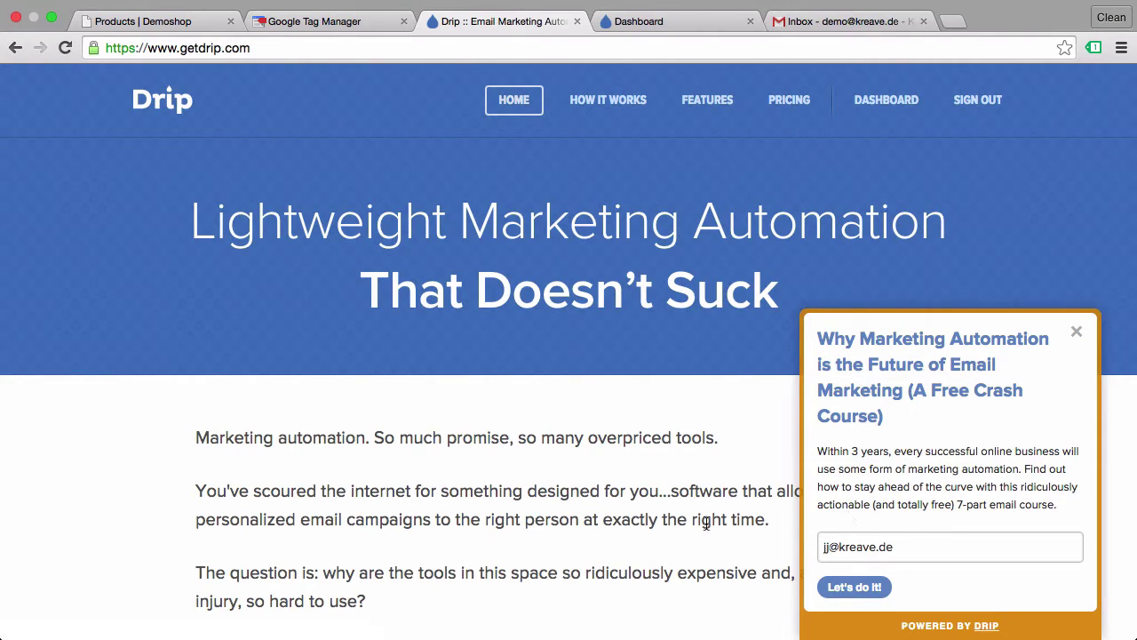
left_click(1075, 335)
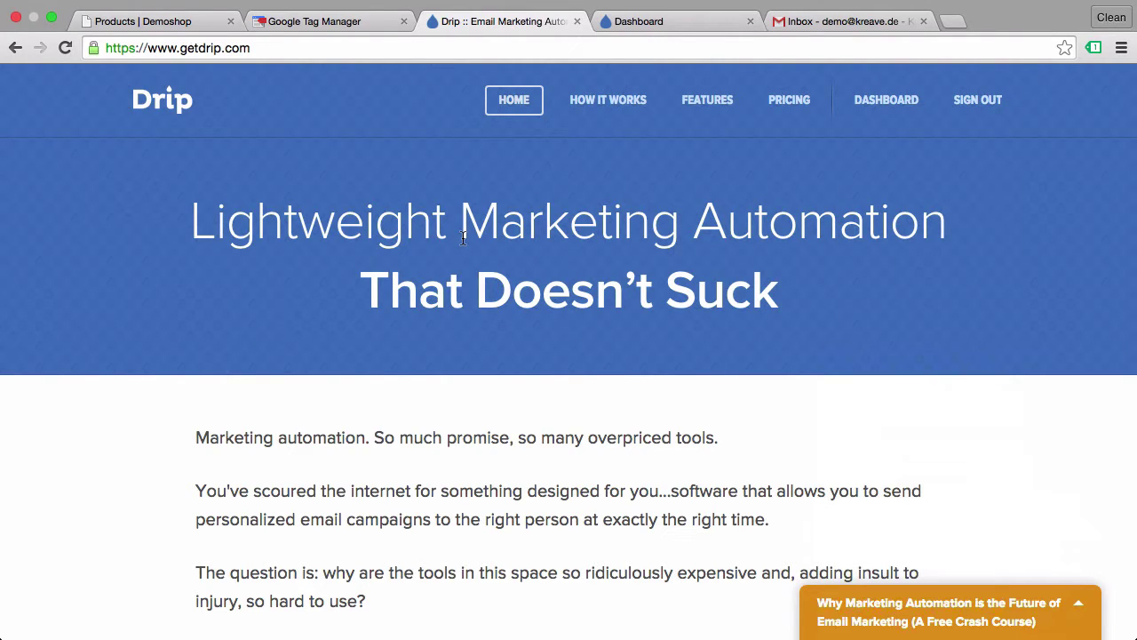
Add the Flying Ninja poster to the Mystile shop cart and return to the Drip homepage.
left_click(167, 20)
left_click(205, 434)
scroll(571, 376, "down", 3)
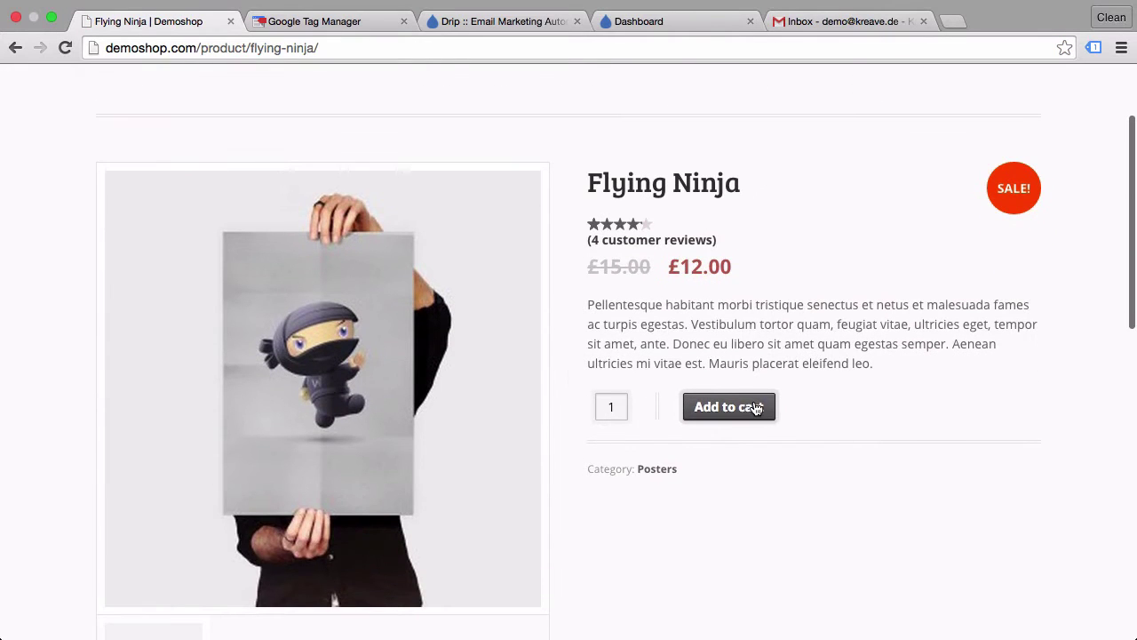
left_click(715, 406)
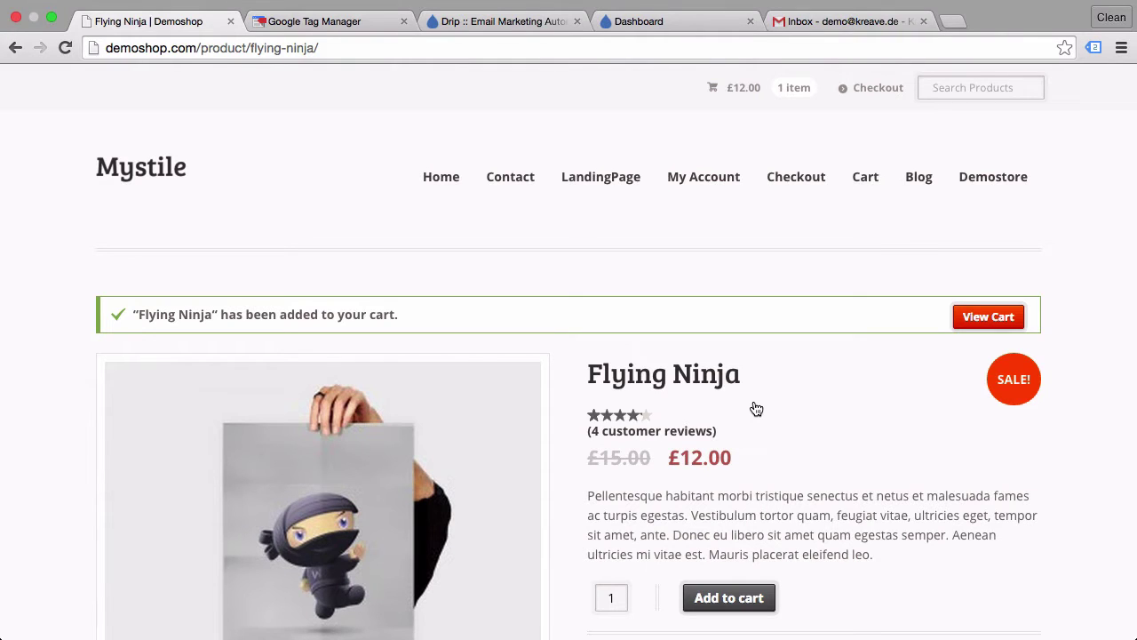
left_click(523, 22)
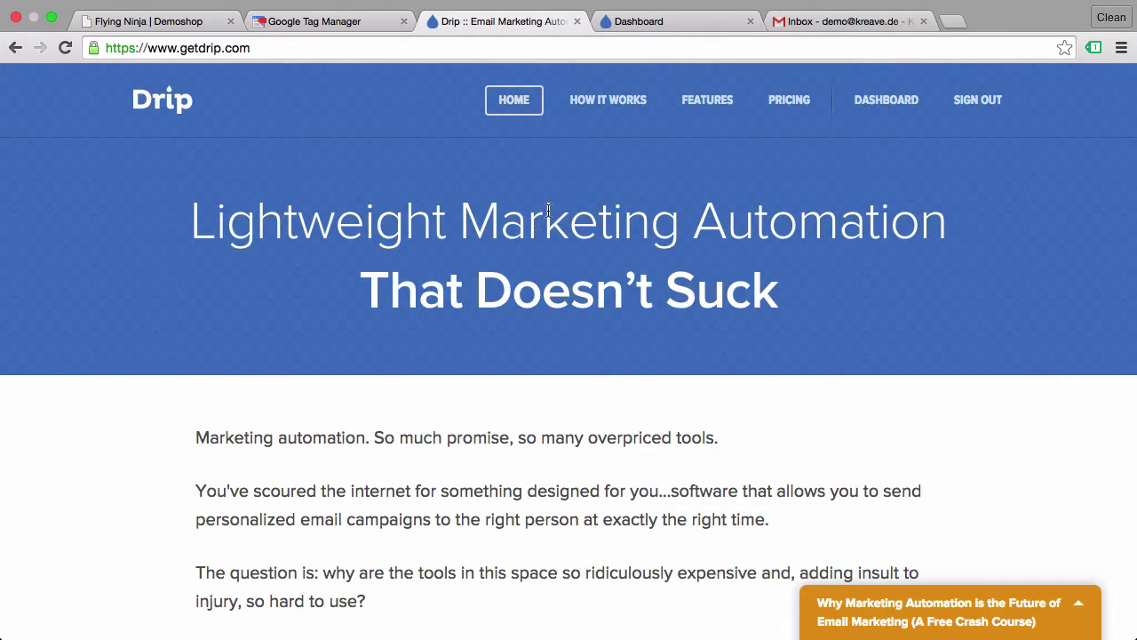
Open the JavaScript API page of Drip's documentation from the Support menu.
left_click(649, 24)
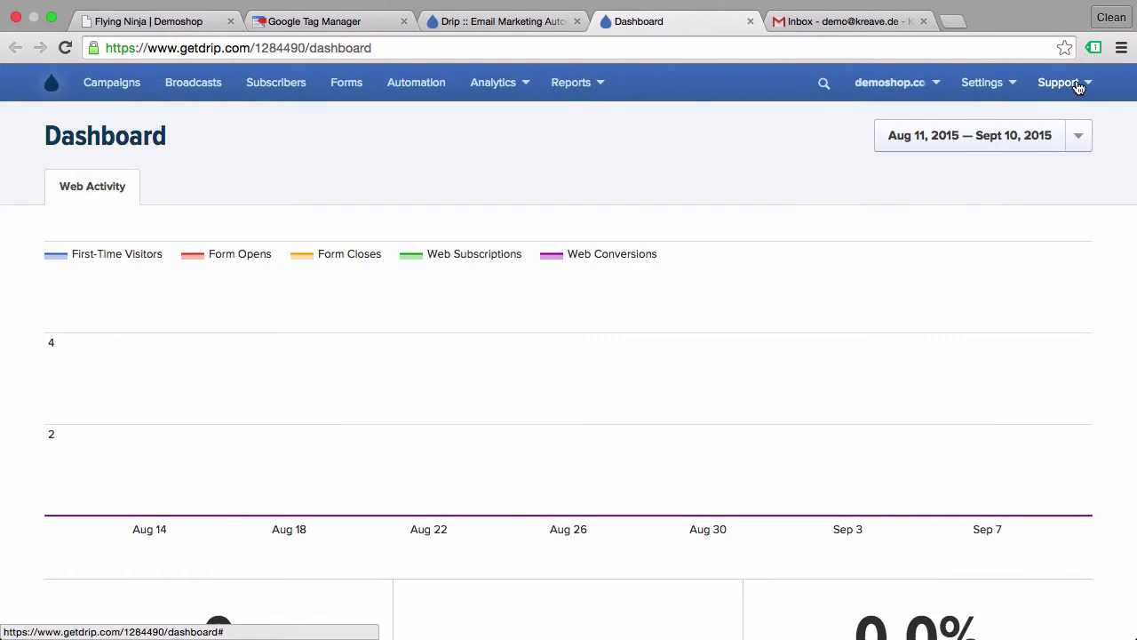
left_click(1061, 83)
left_click(1028, 112)
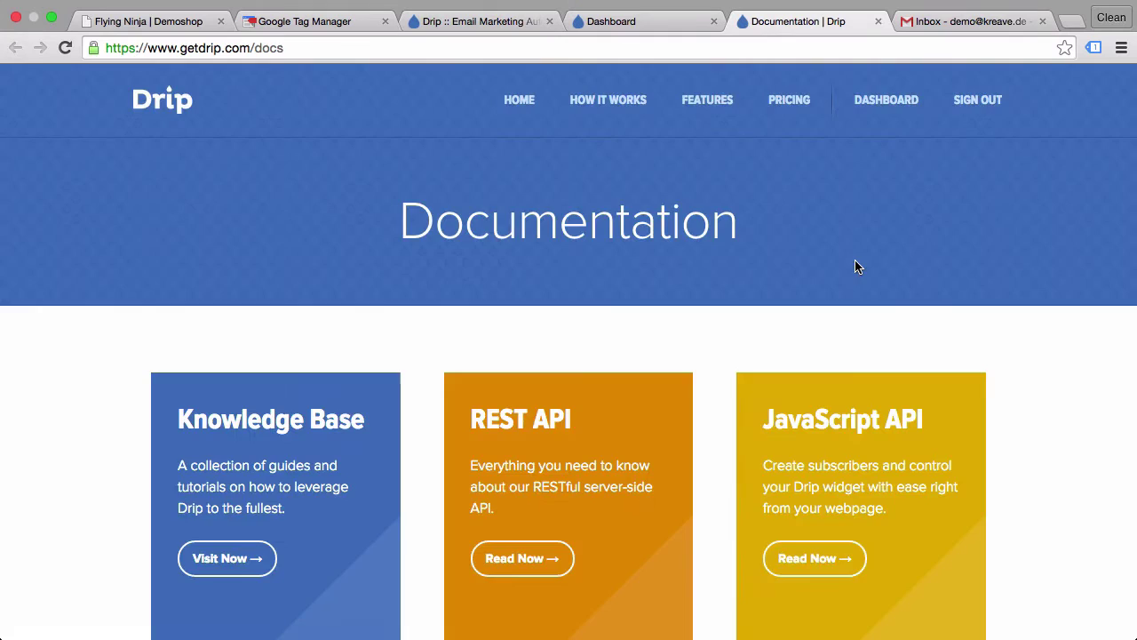
scroll(855, 264, "down", 3)
left_click(803, 400)
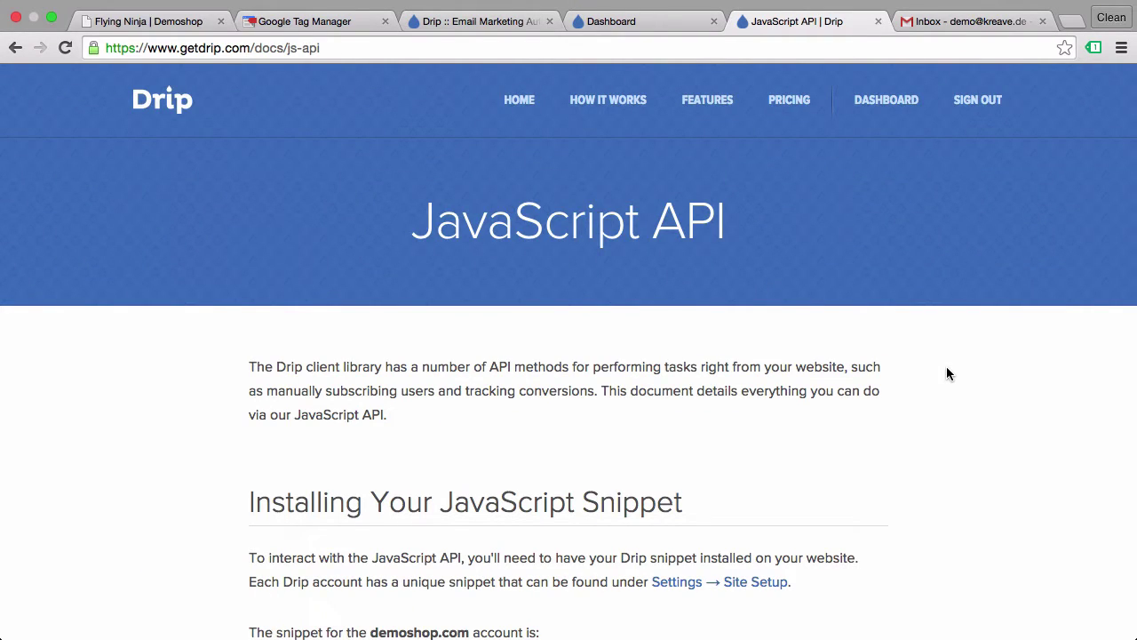
Select the demoshop.com Drip tracking snippet and copy it to the clipboard.
scroll(947, 374, "down", 5)
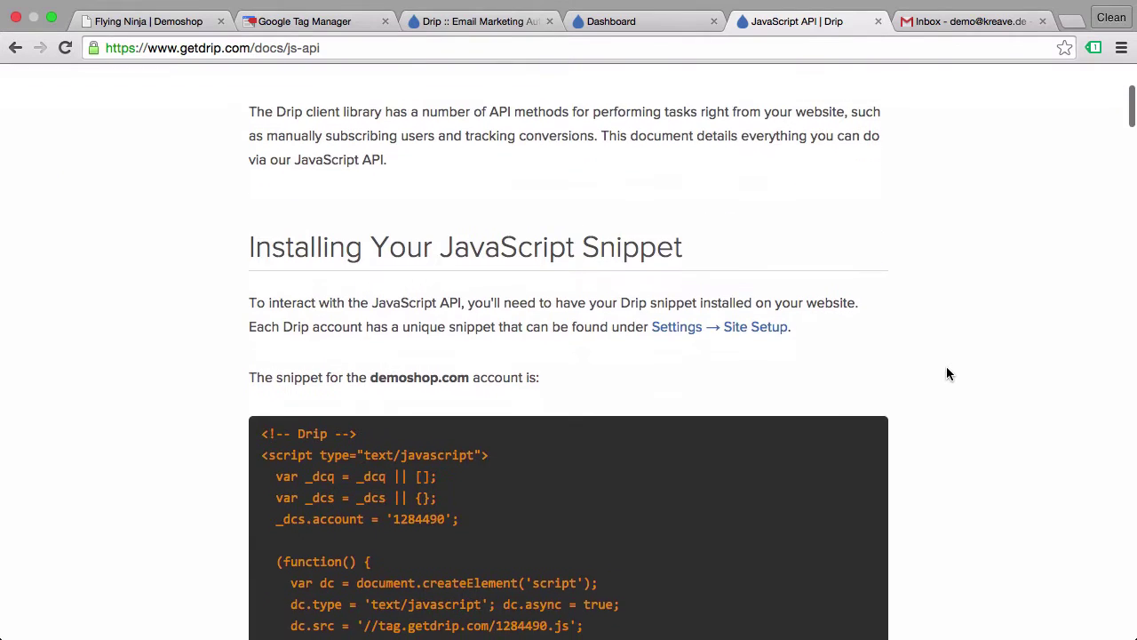
scroll(947, 374, "down", 3)
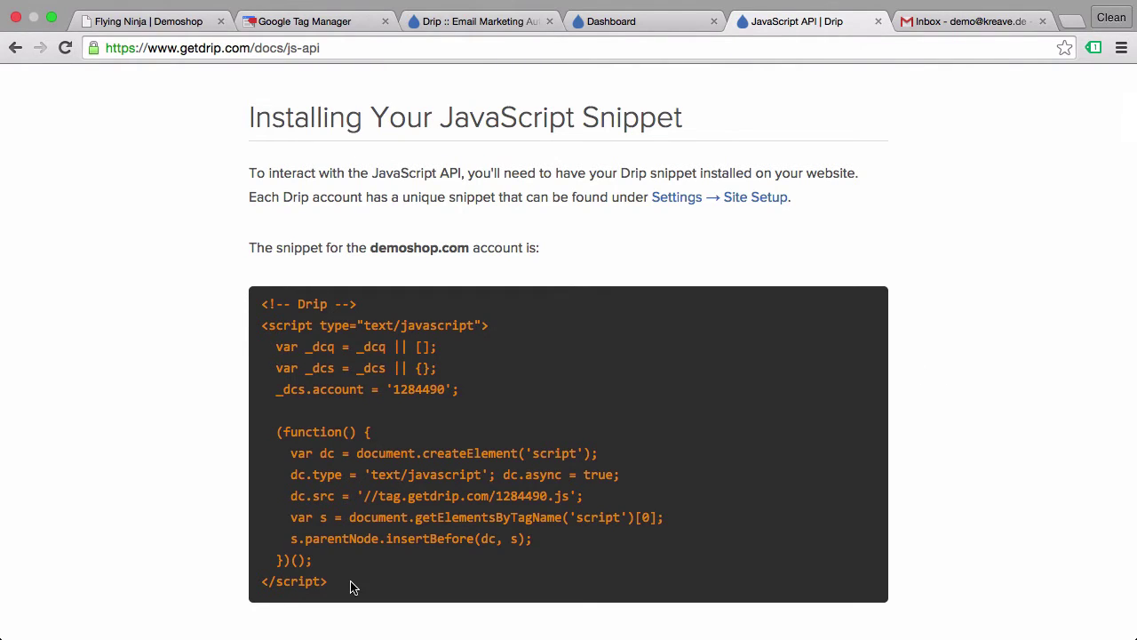
left_click_drag(350, 586, 264, 302)
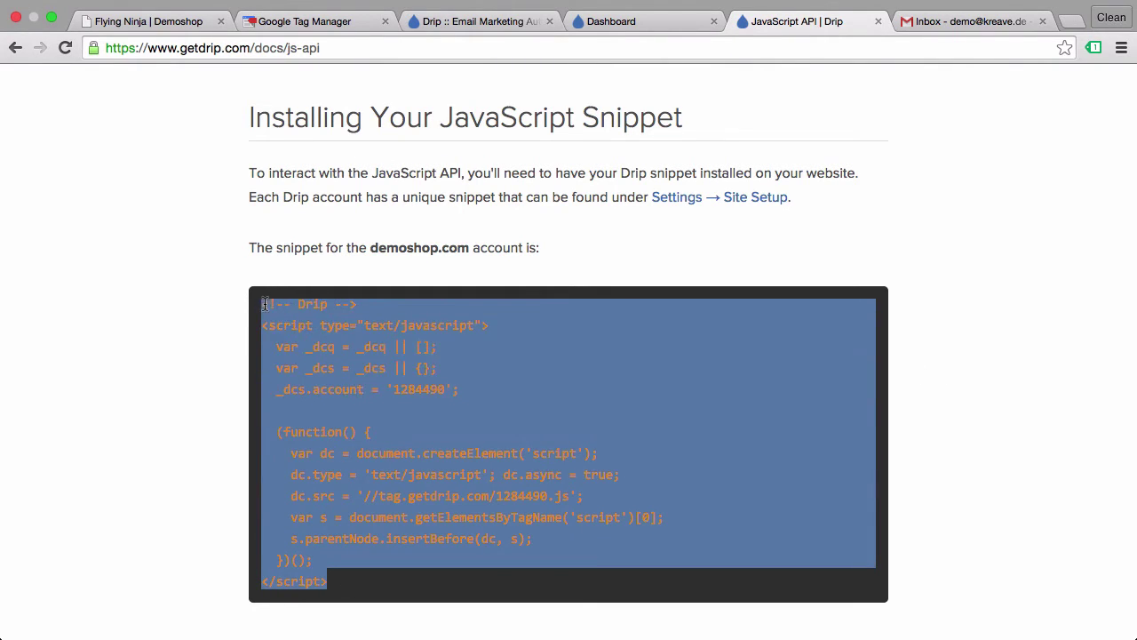
right_click(295, 329)
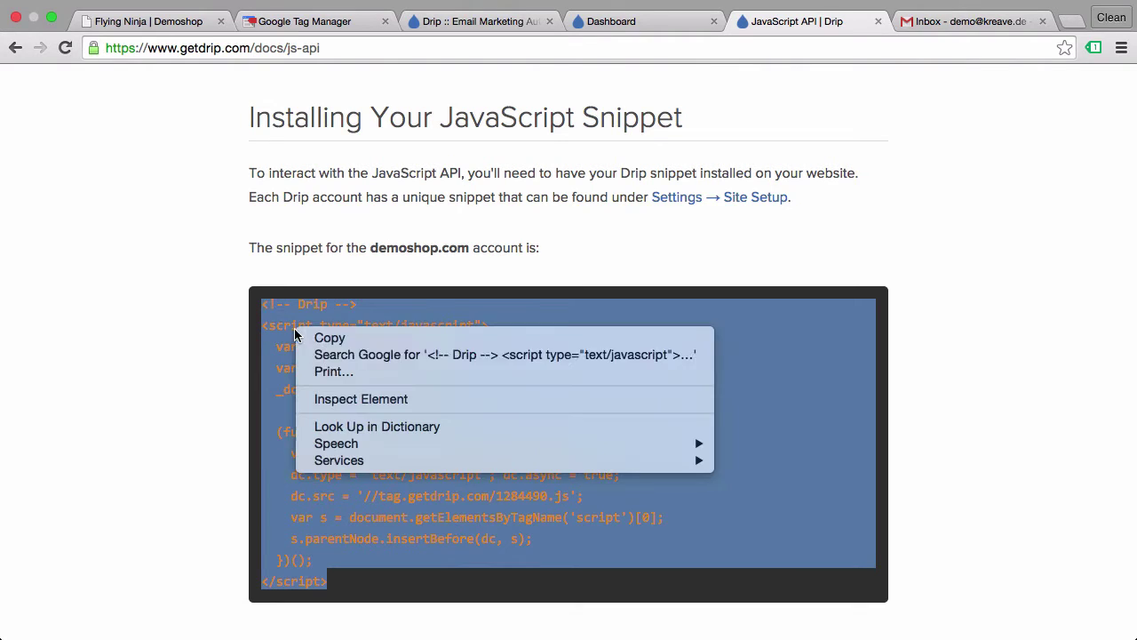
left_click(353, 338)
left_click(253, 259)
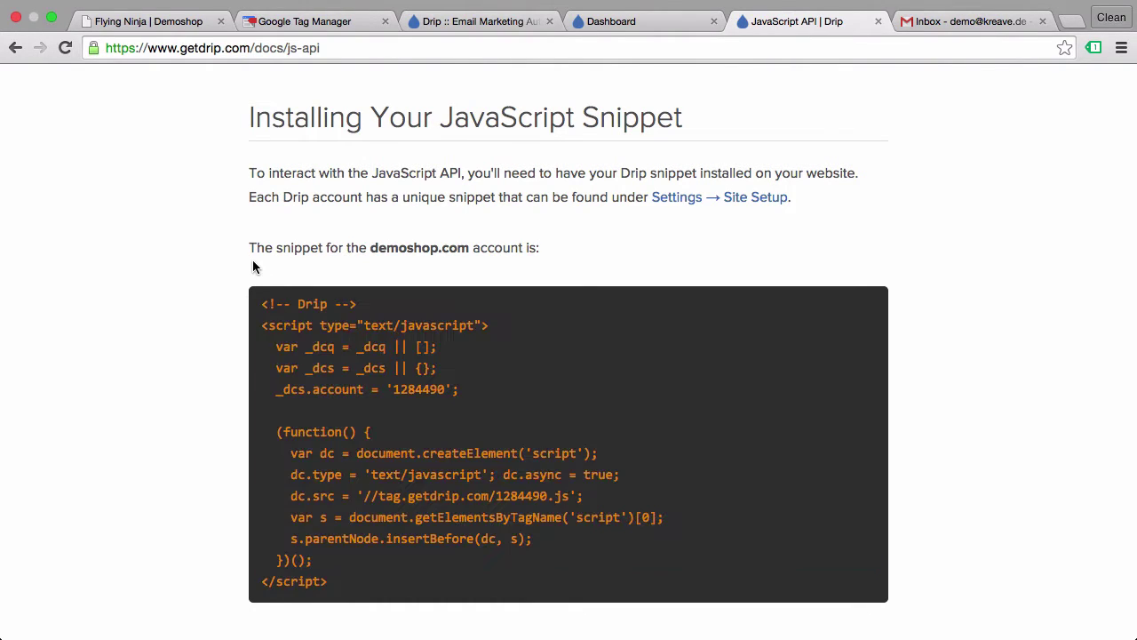
Create a new tag named 'Drip - General - All Pages'.
left_click(286, 27)
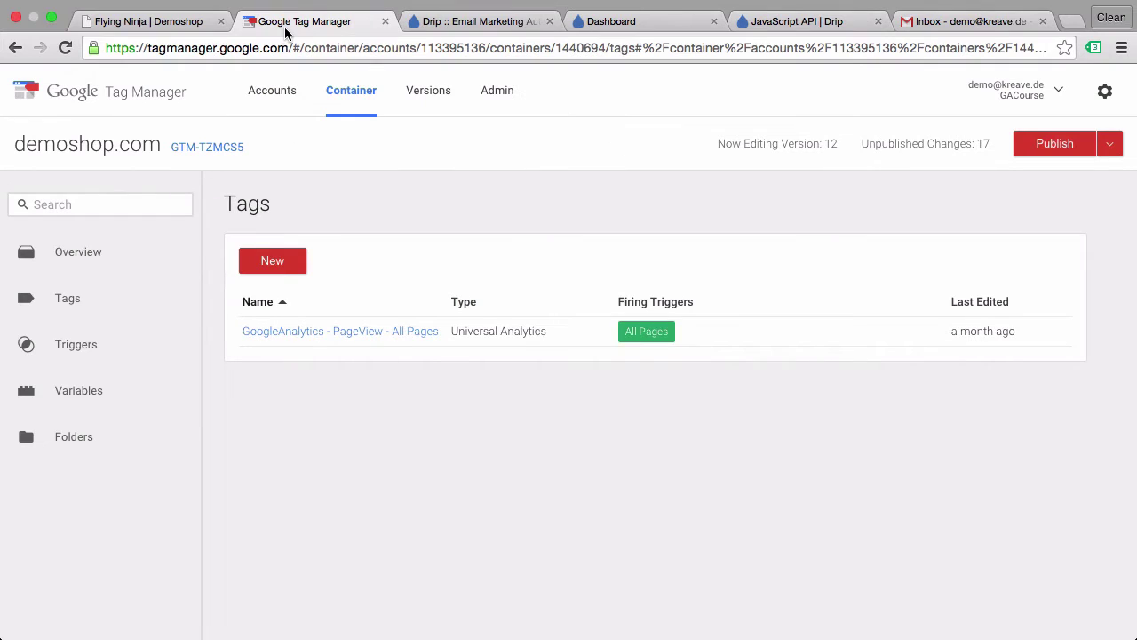
left_click(273, 262)
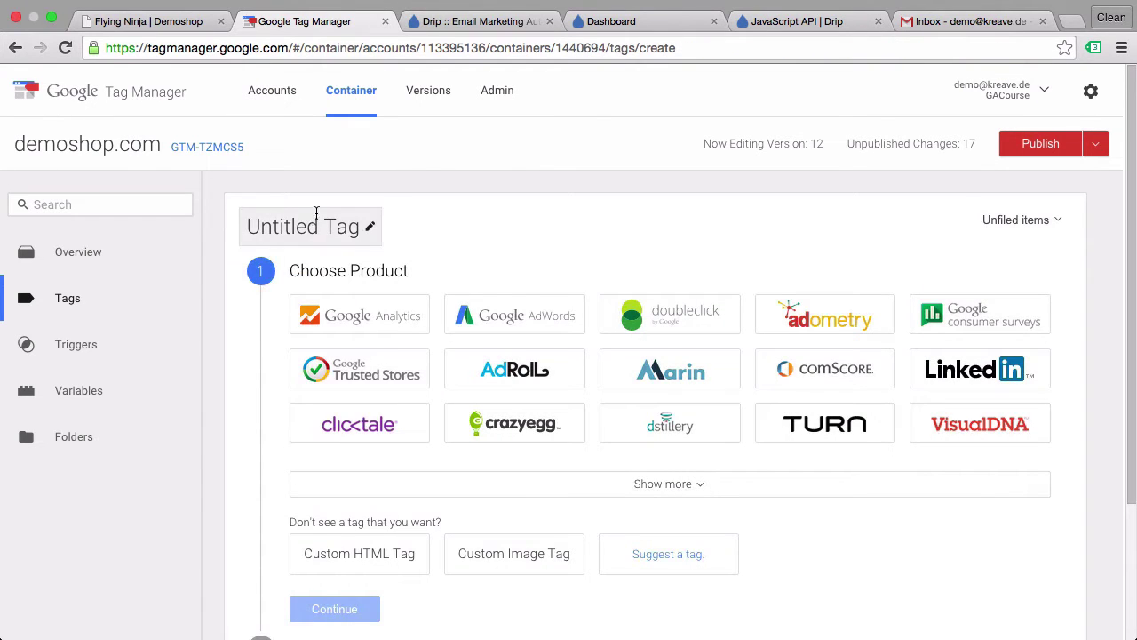
left_click(315, 214)
triple_click(316, 226)
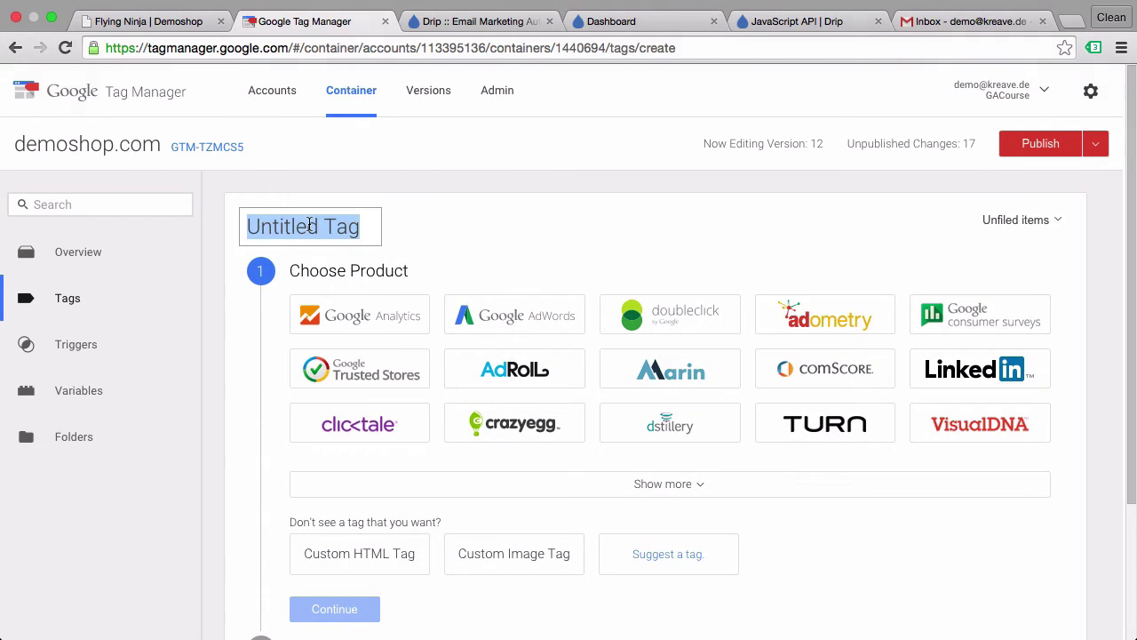
type("Drip ")
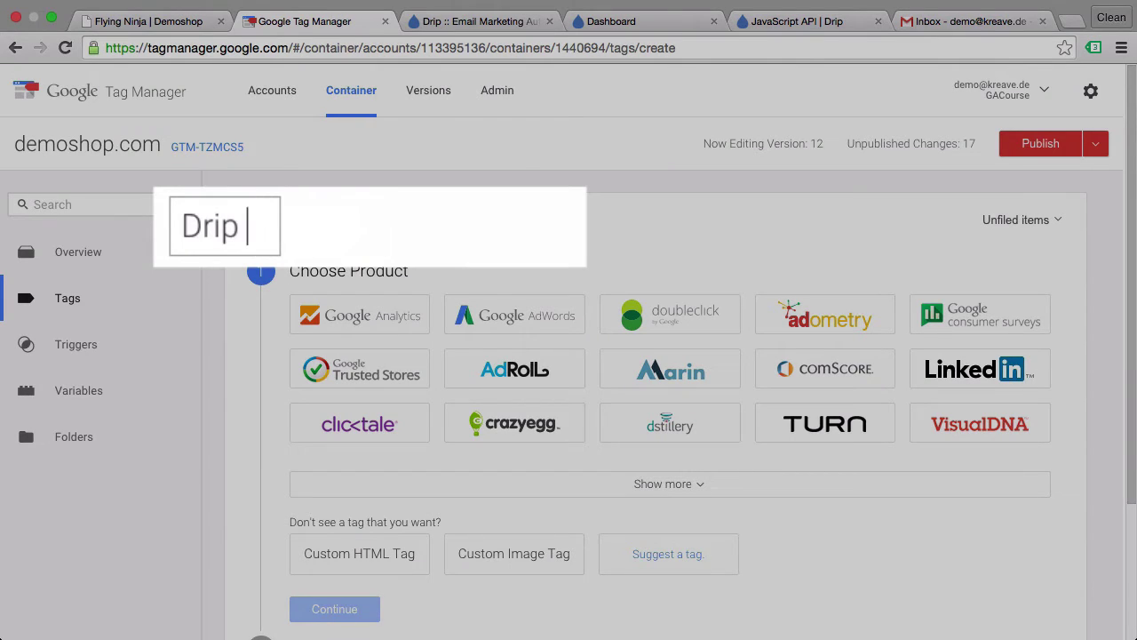
type("- Genera")
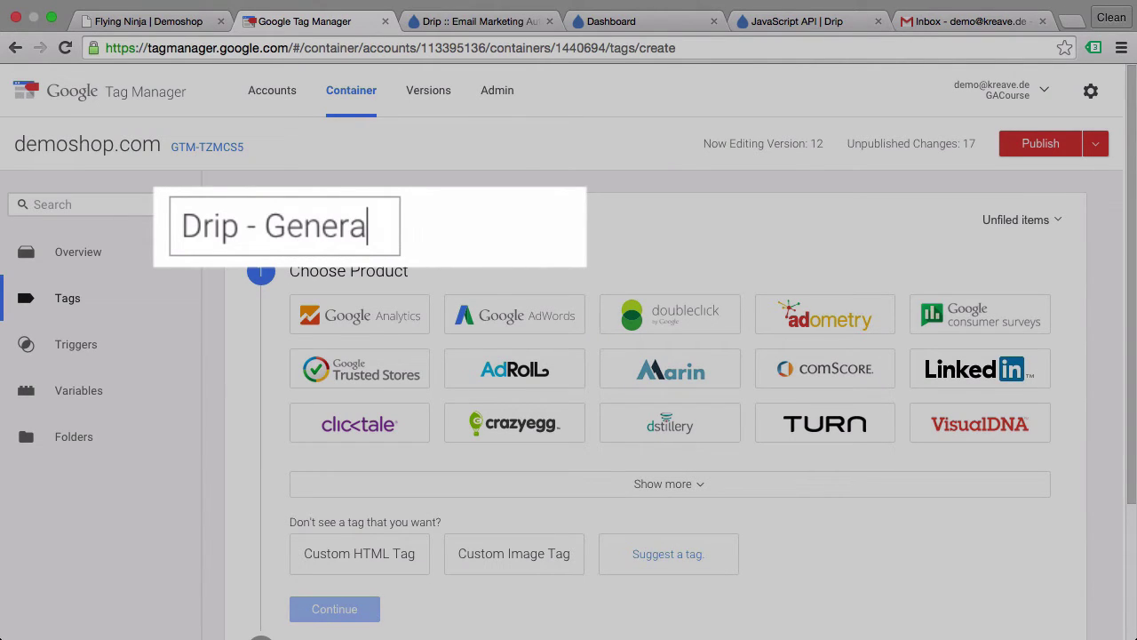
type("l - All ")
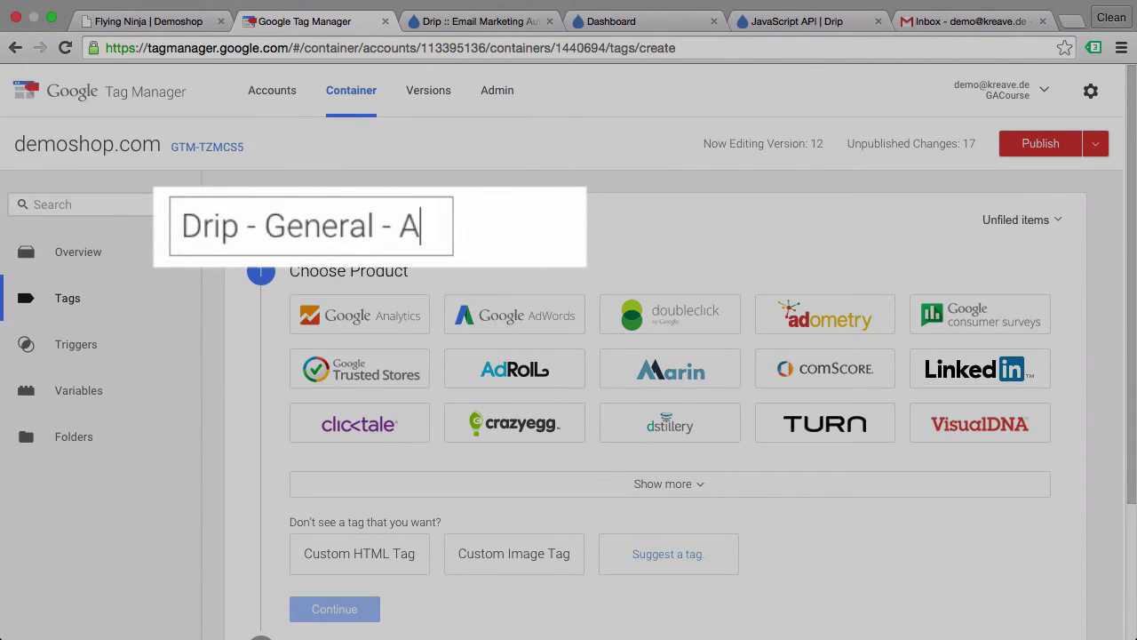
type("Pages")
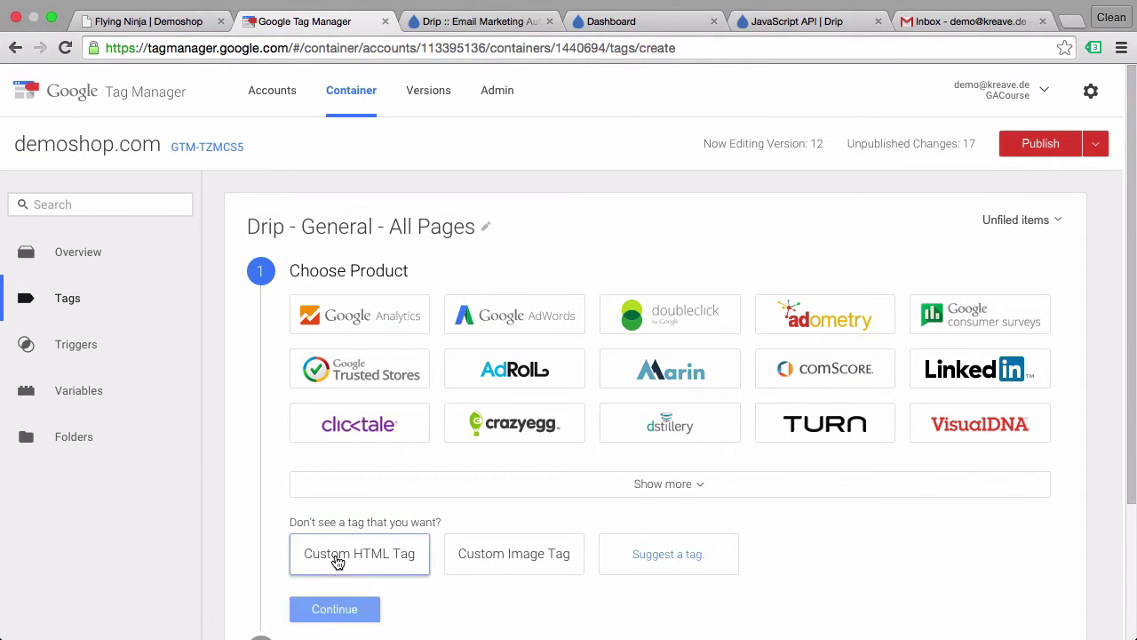
Make it a Custom HTML tag containing the pasted Drip snippet.
left_click(337, 560)
scroll(253, 480, "down", 3)
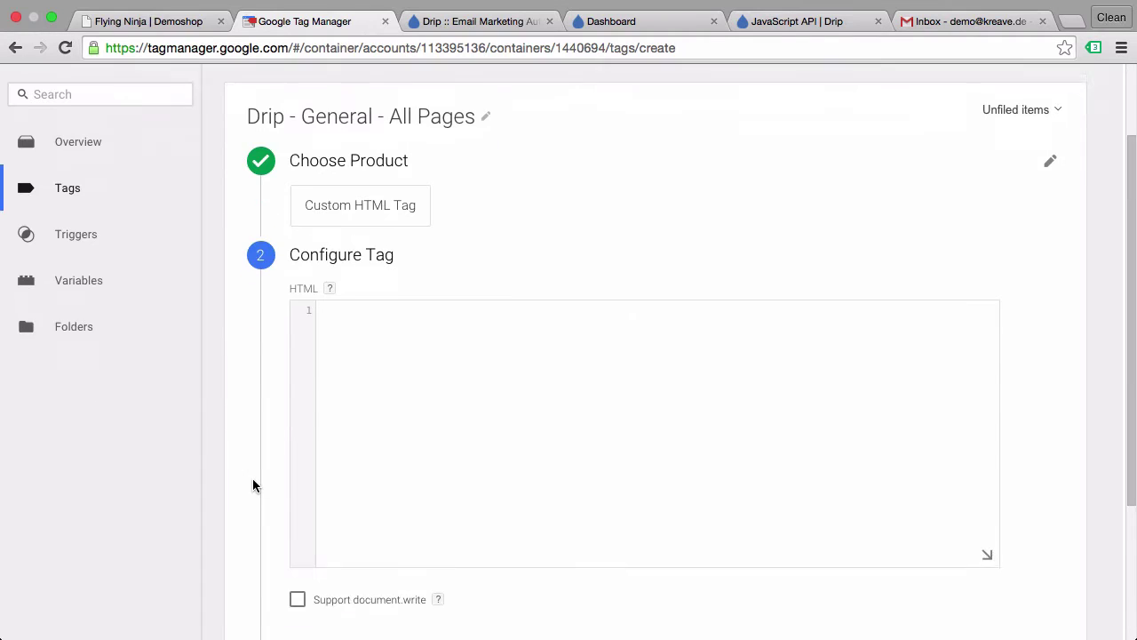
key("super+v")
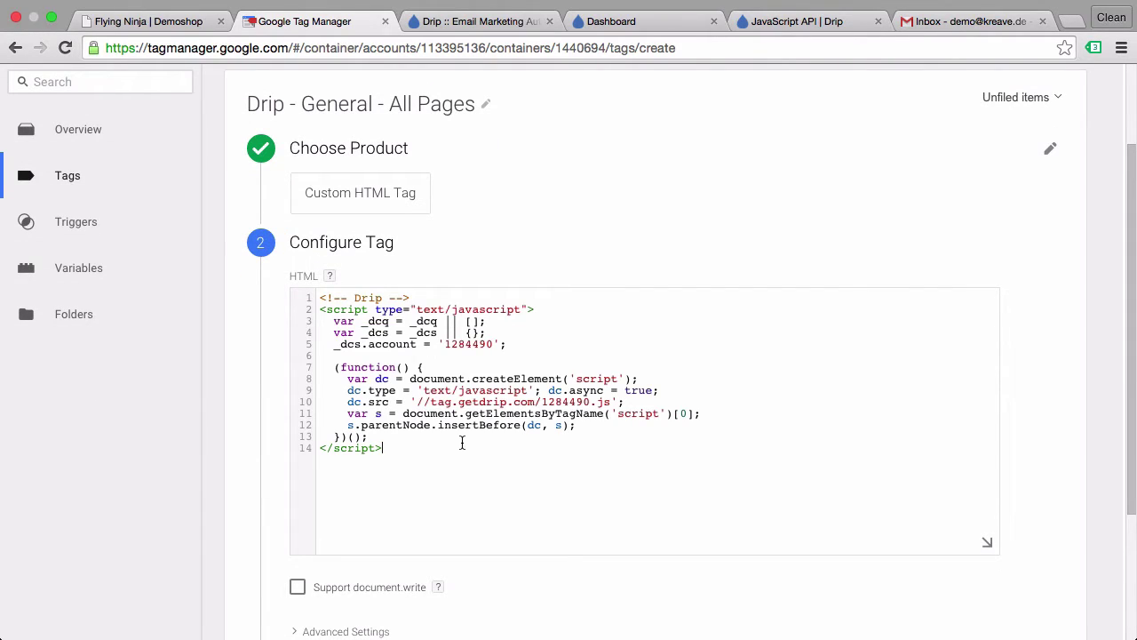
scroll(212, 462, "down", 5)
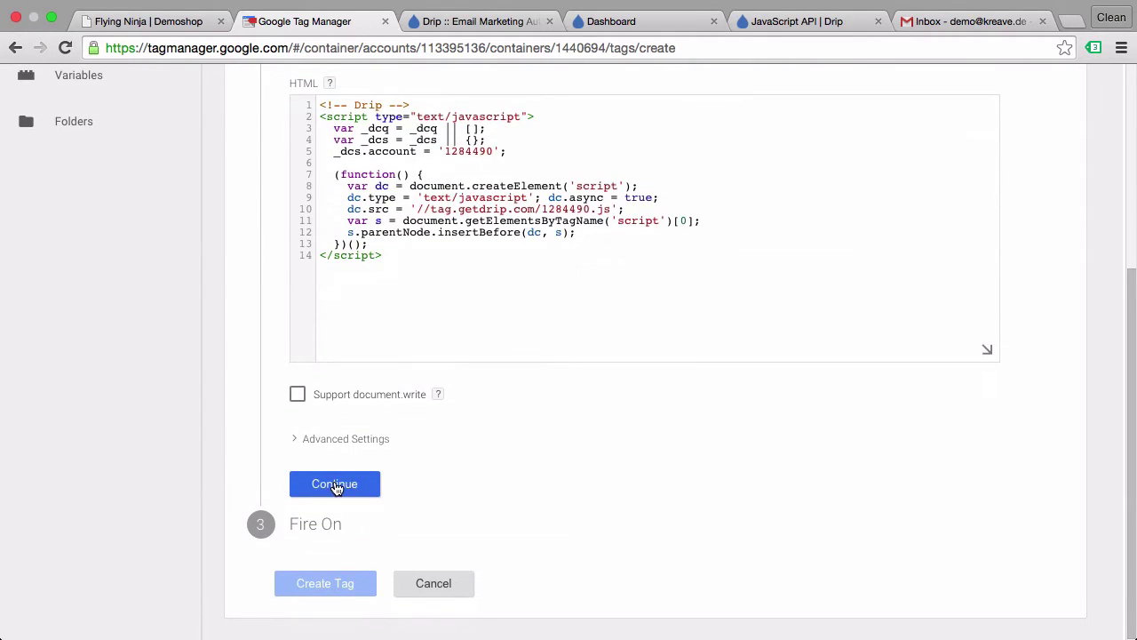
left_click(336, 486)
Set the tag to fire on All Pages and save it.
scroll(255, 536, "down", 4)
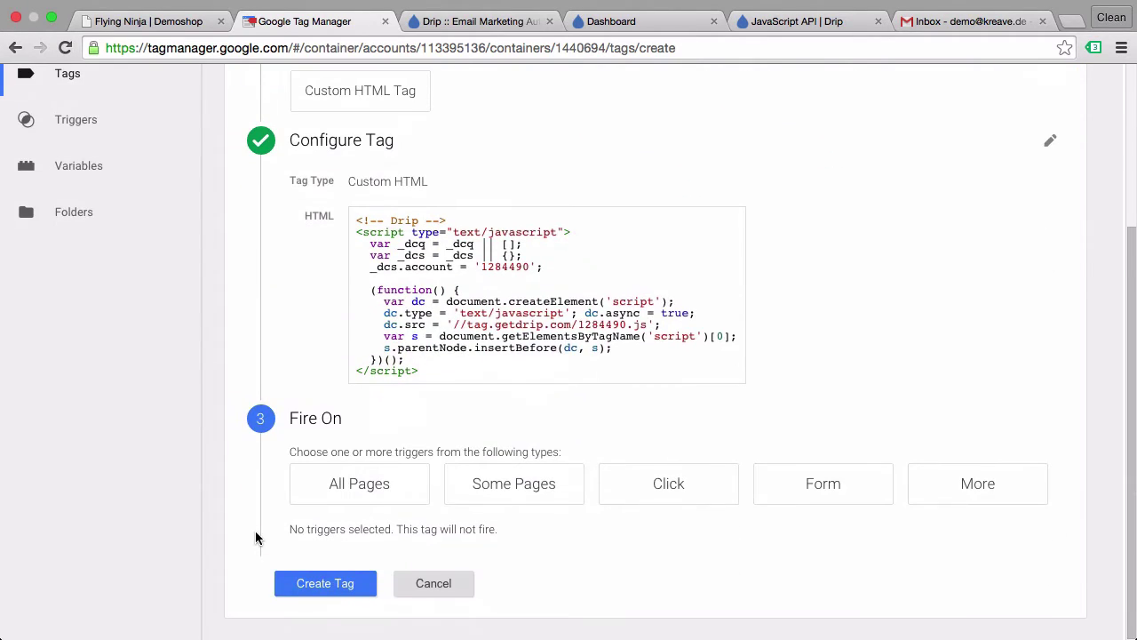
left_click(355, 507)
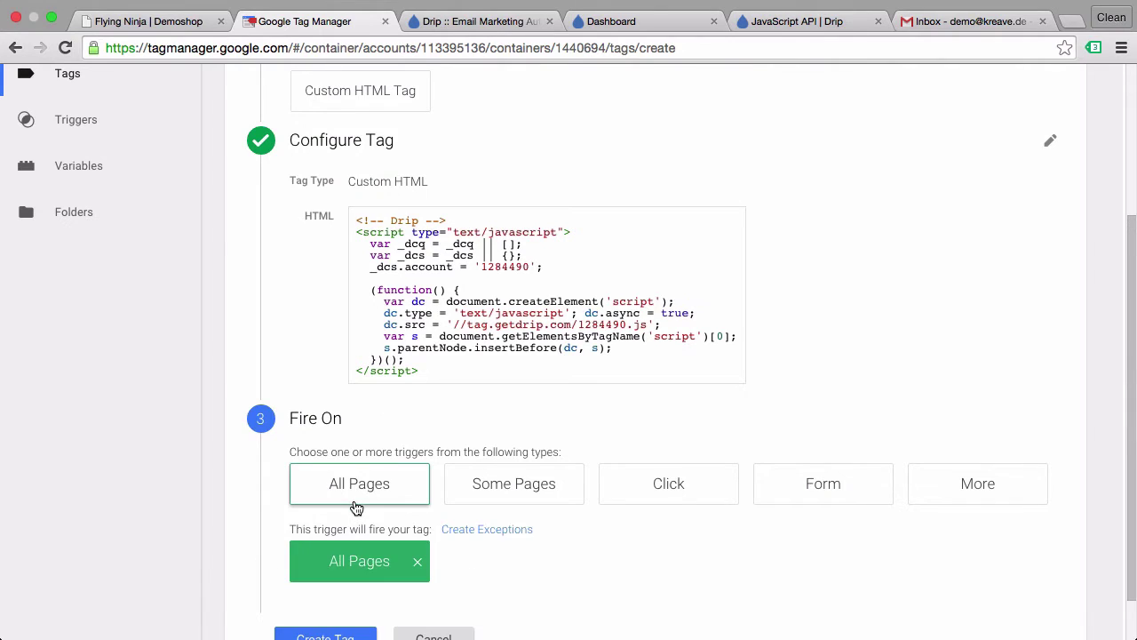
scroll(213, 547, "down", 1)
left_click(315, 586)
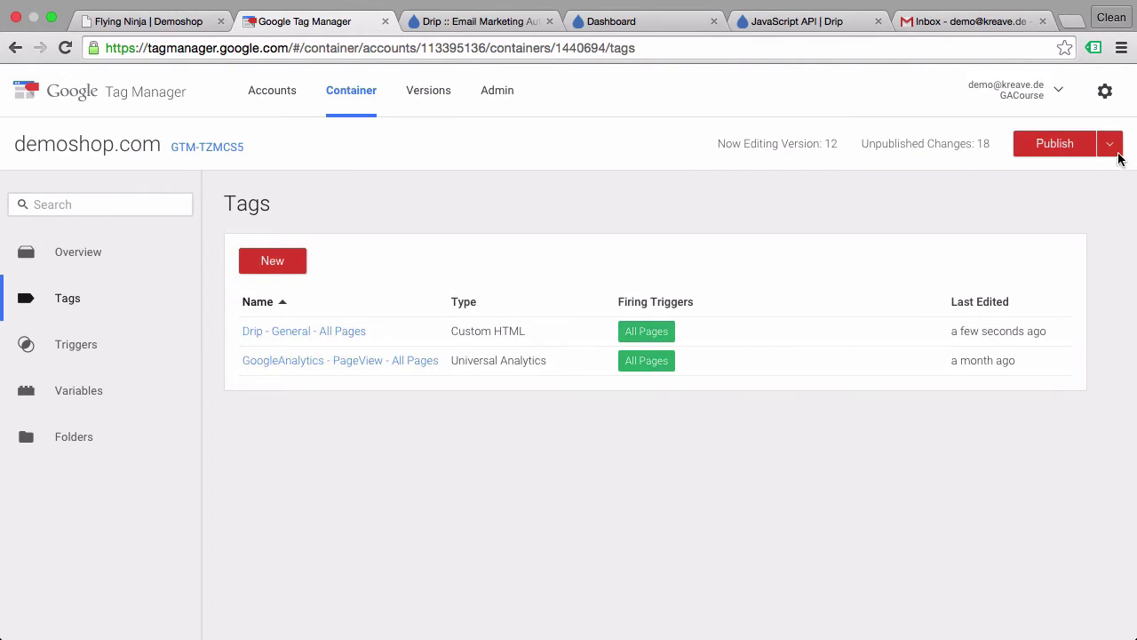
Start Tag Manager Preview mode and reload the demo shop product page.
left_click(1113, 148)
left_click(1051, 291)
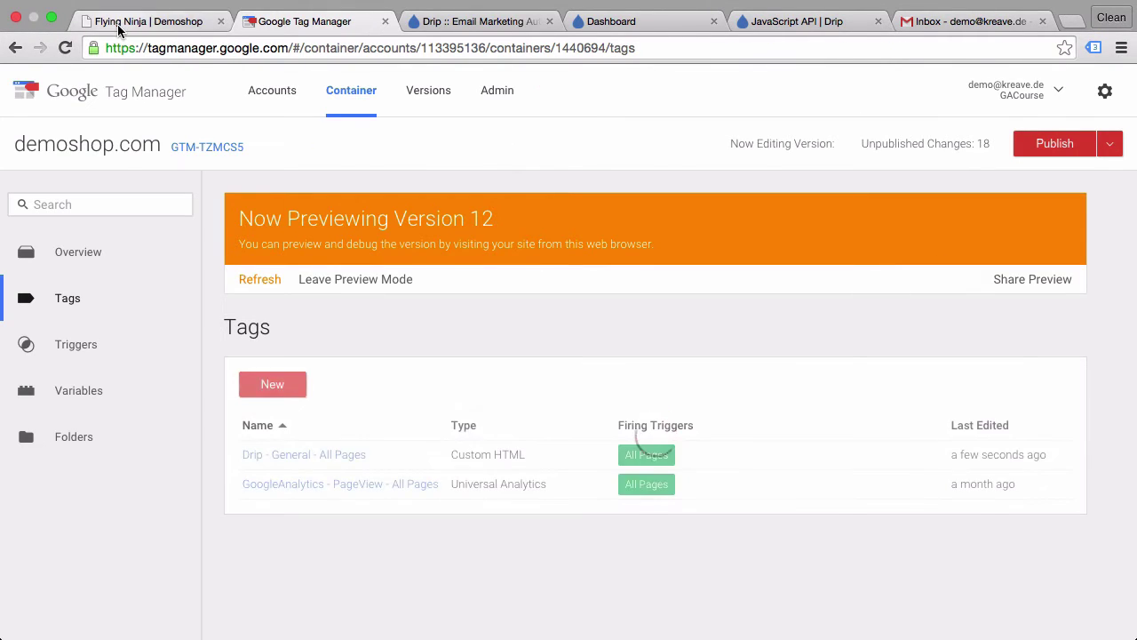
left_click(118, 24)
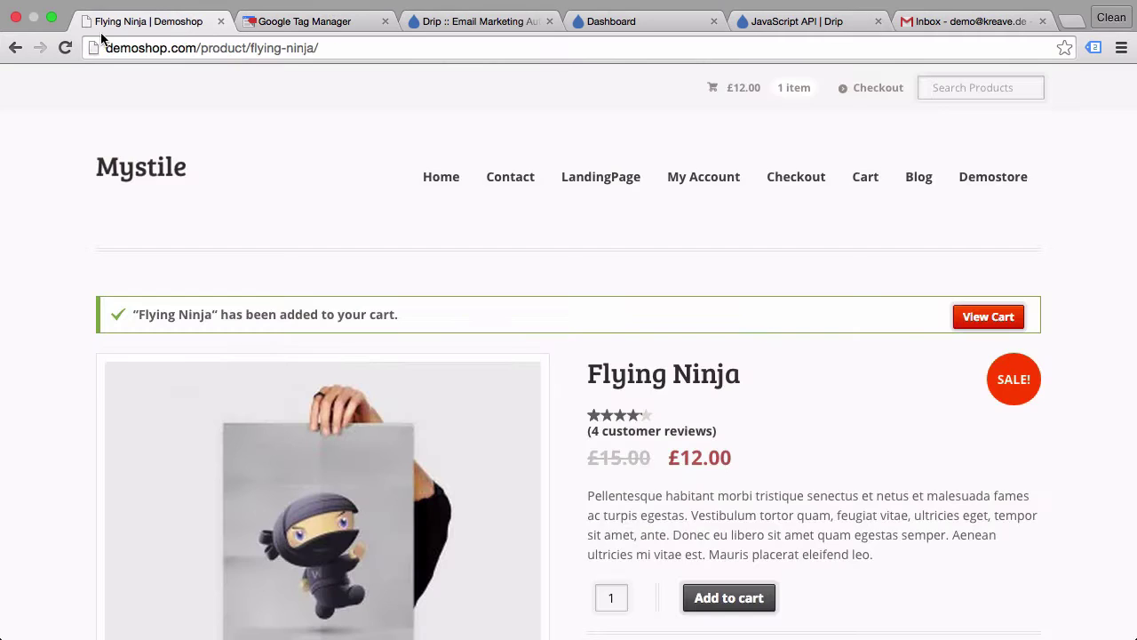
left_click(69, 49)
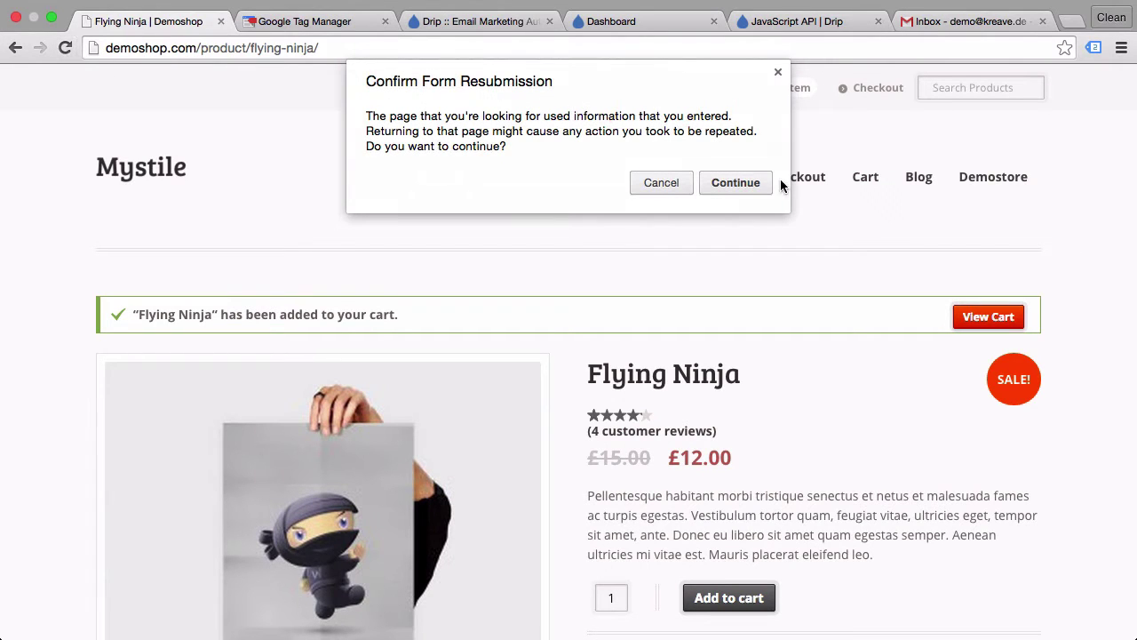
Load the shop home page and enlarge the debug panel showing the Drip tag fired.
left_click(674, 187)
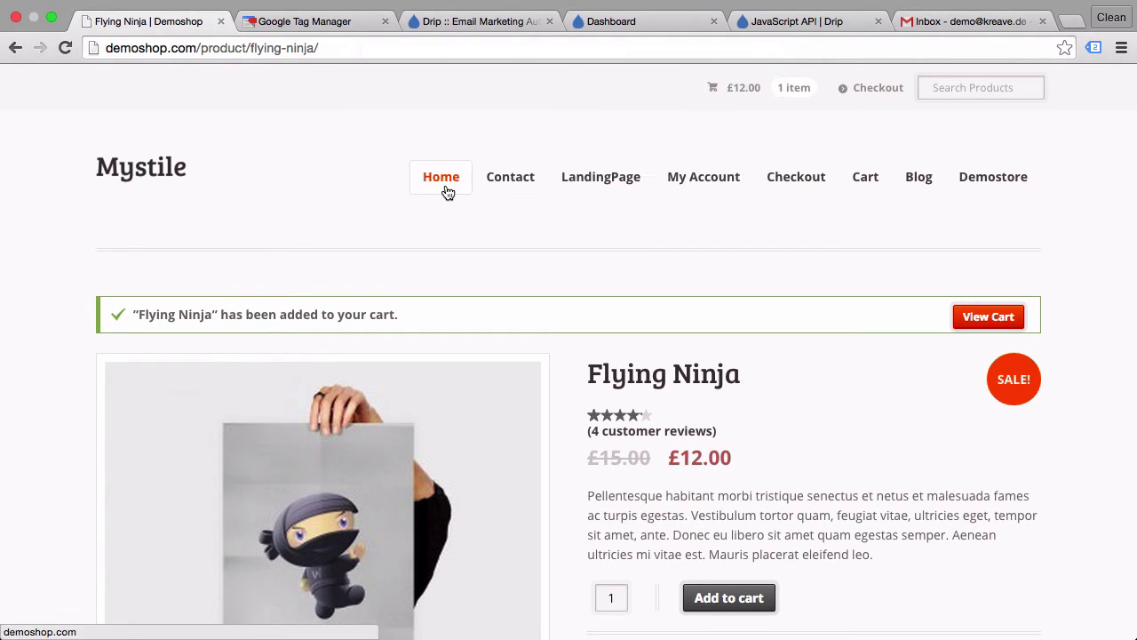
left_click(448, 192)
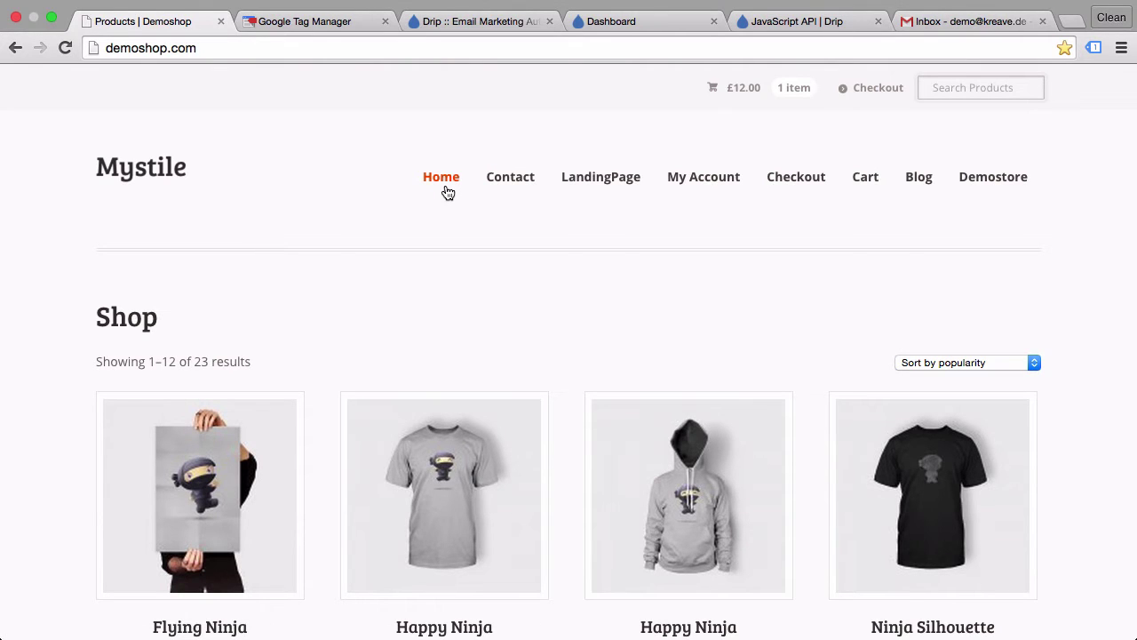
left_click(448, 193)
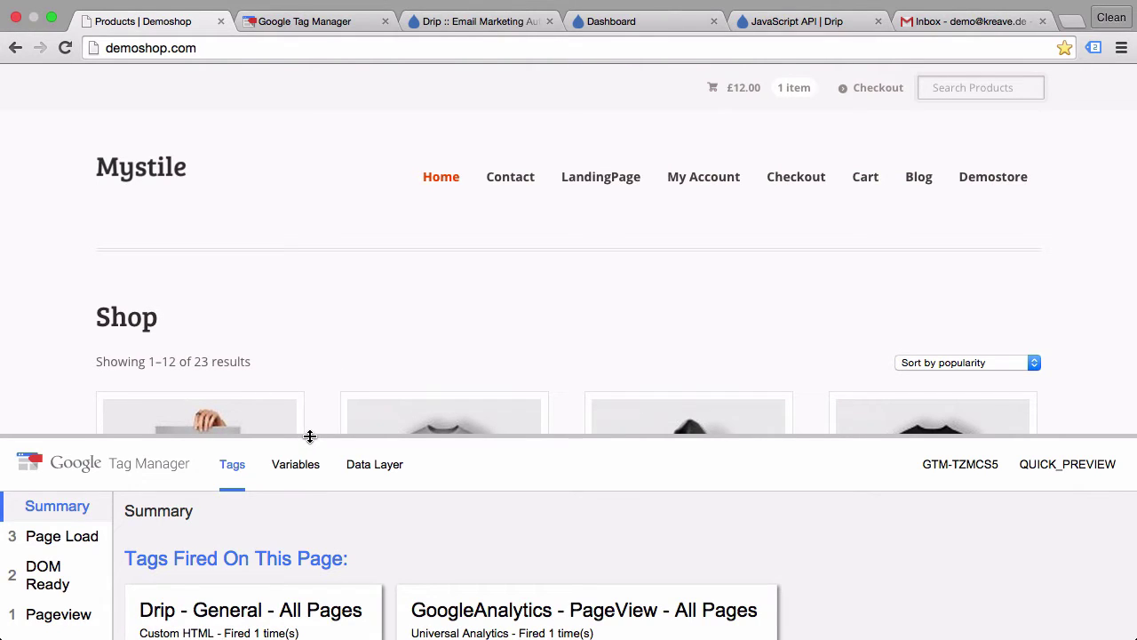
left_click_drag(310, 436, 338, 376)
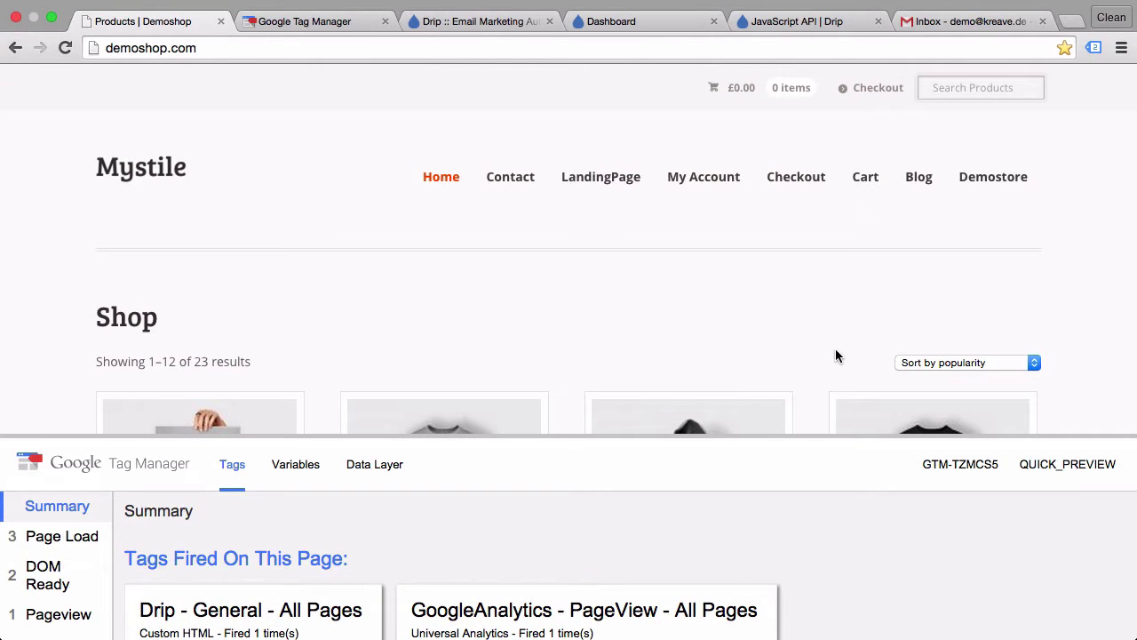
Check Drip's opt-in Forms list, then shrink the shop's debug panel to reveal the products.
left_click(662, 21)
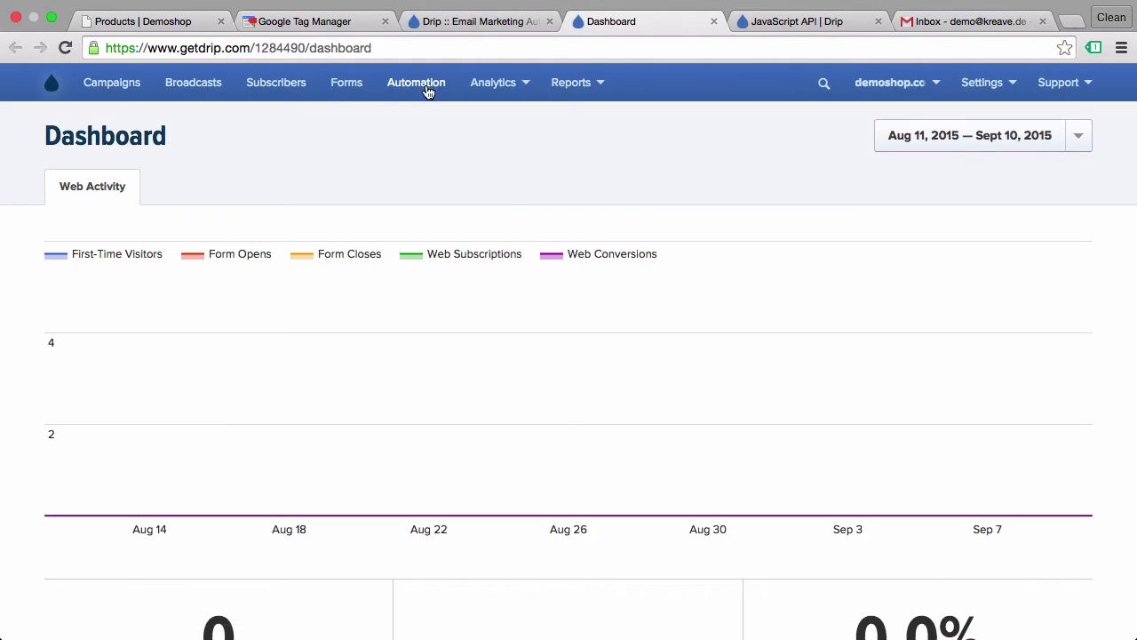
left_click(346, 90)
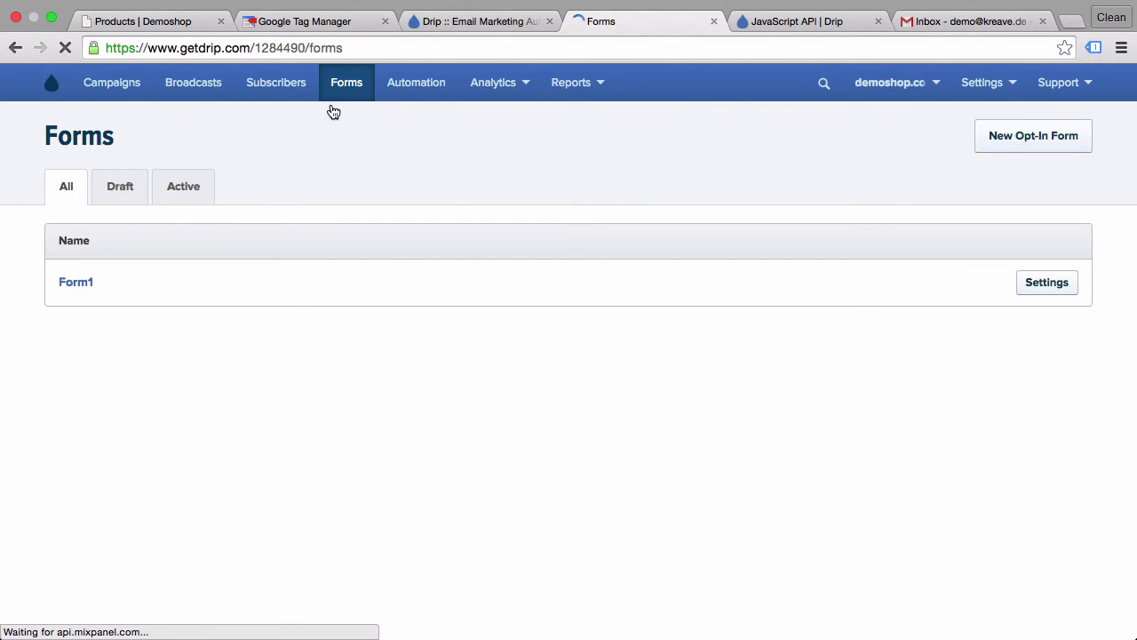
left_click(105, 21)
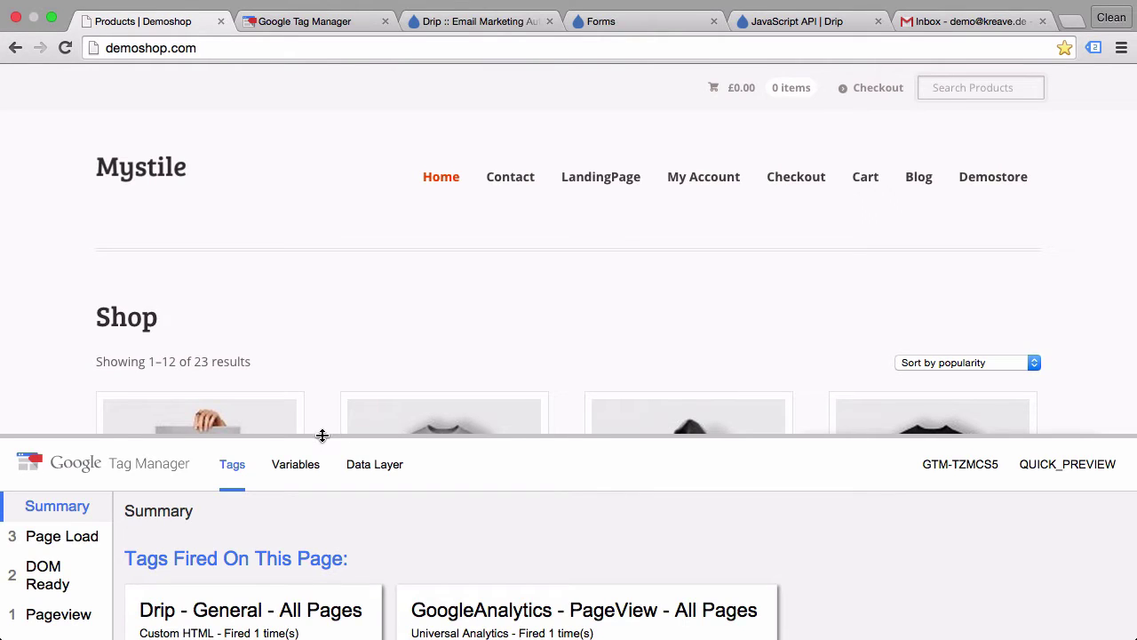
left_click_drag(324, 436, 244, 637)
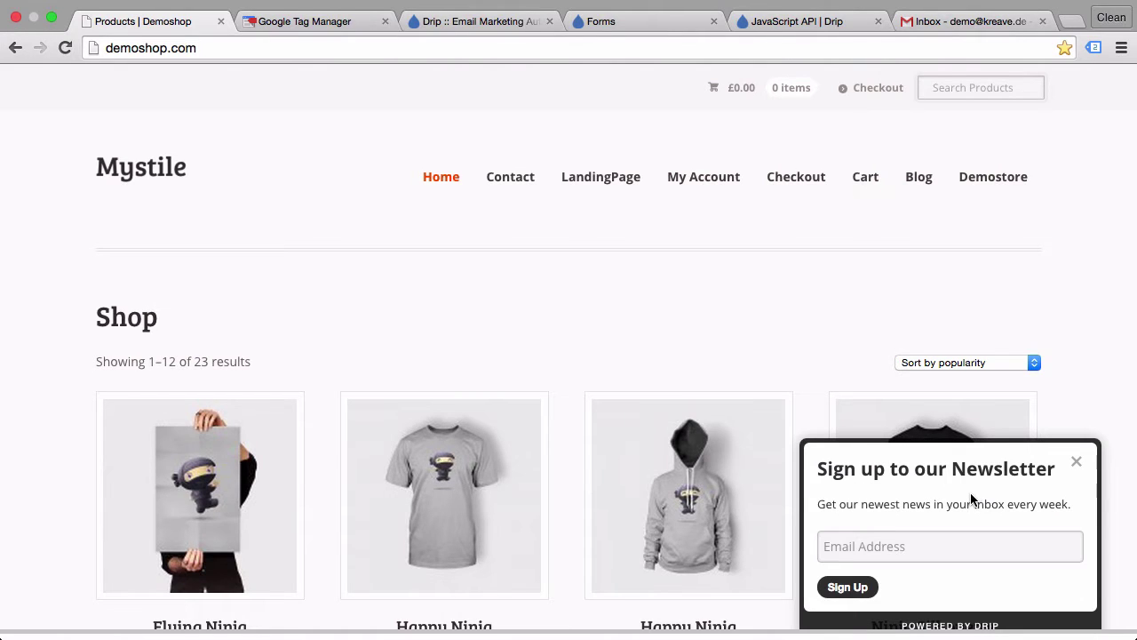
Enter the demo e-mail address in the newsletter popup and sign up.
left_click(923, 545)
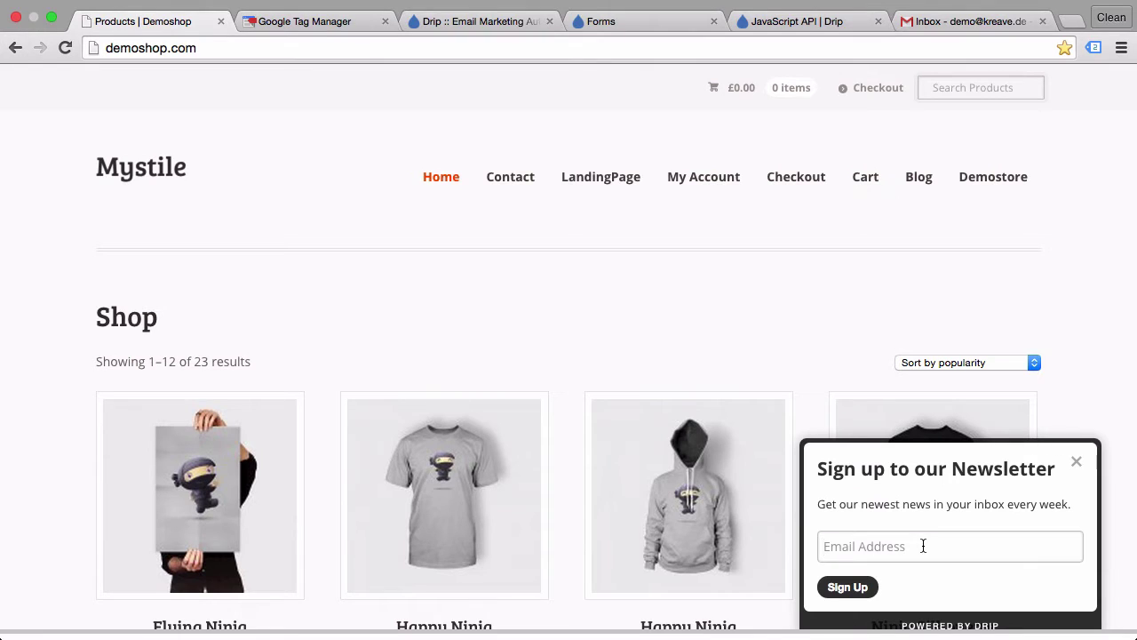
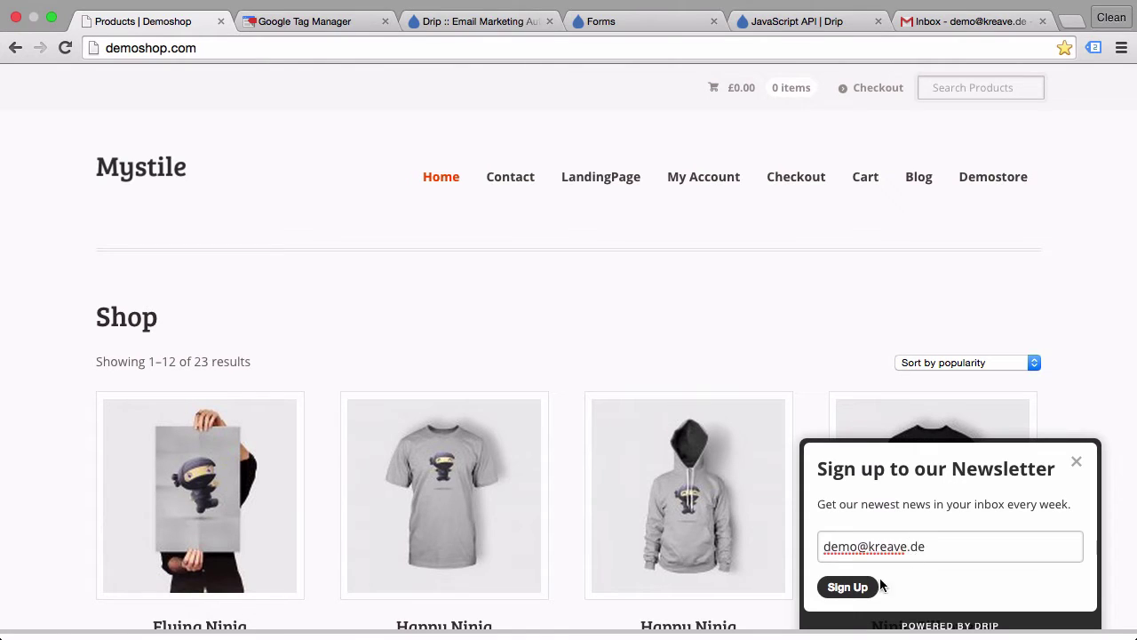
left_click(864, 592)
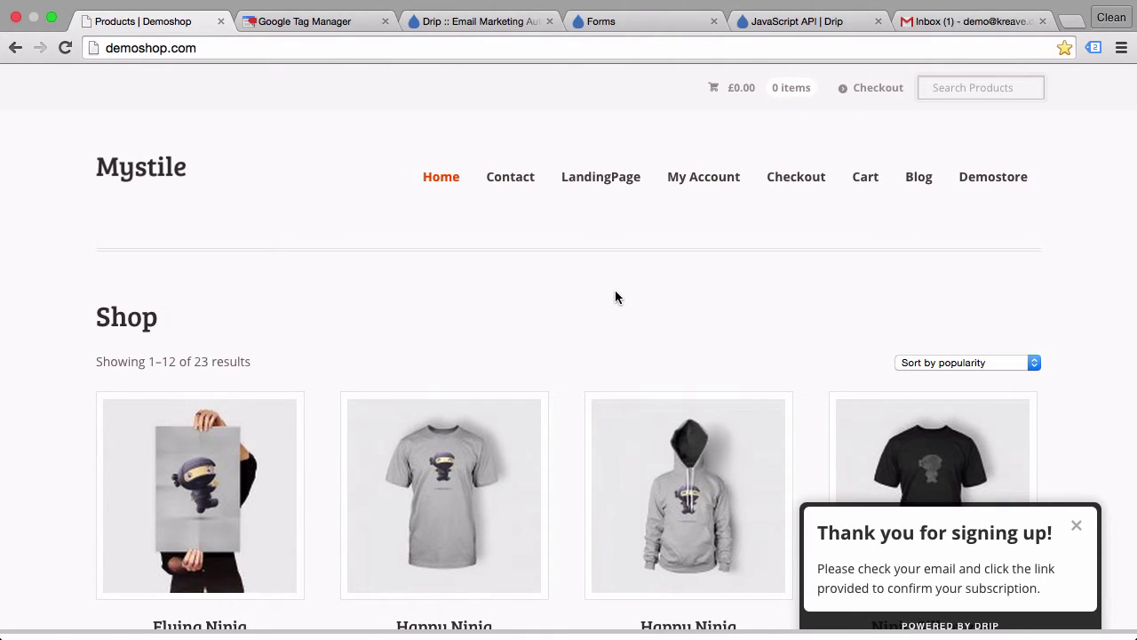
Open the 'New Subscribers: Please confirm your subscription' email in Gmail and confirm the subscription.
left_click(983, 25)
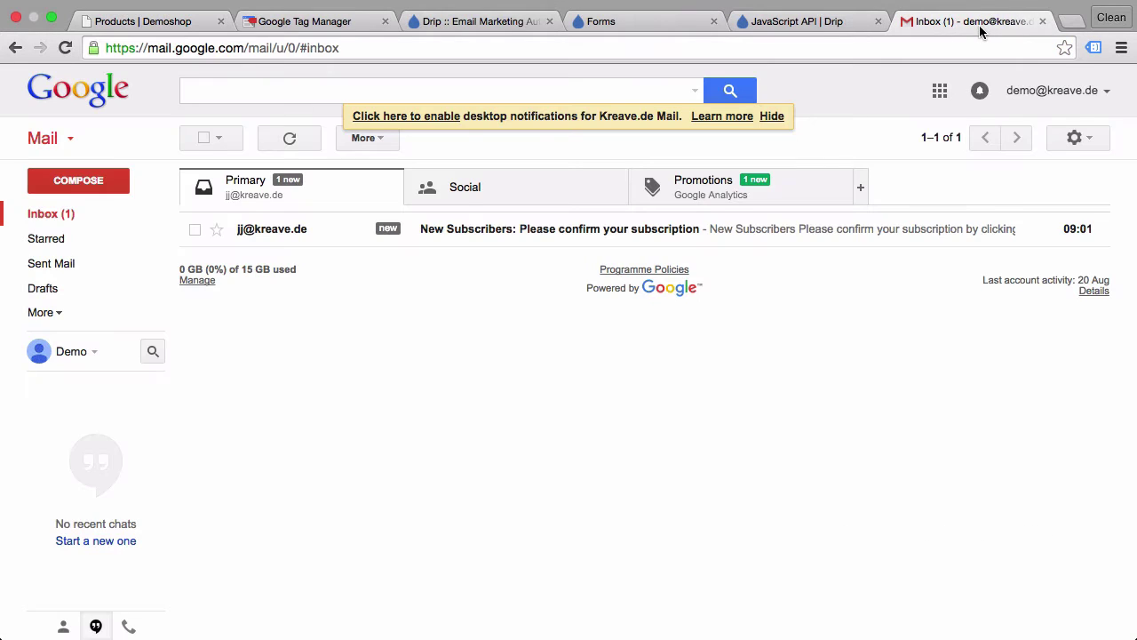
left_click(565, 229)
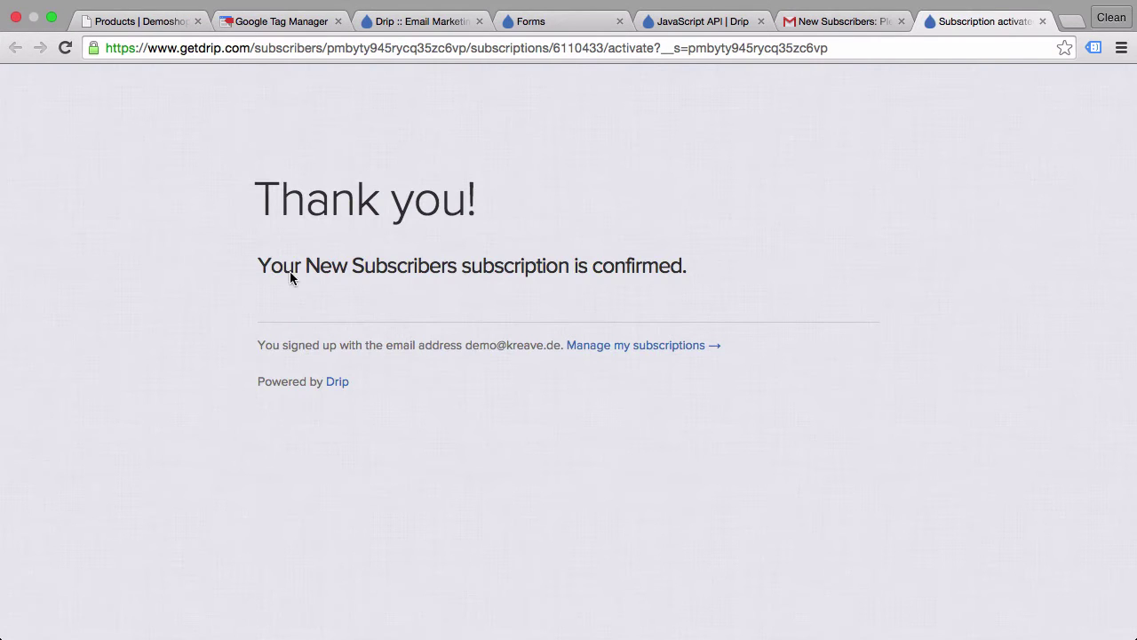
Reload the Mystile home page and scroll the Flying Ninja product page to Add to cart.
left_click(160, 26)
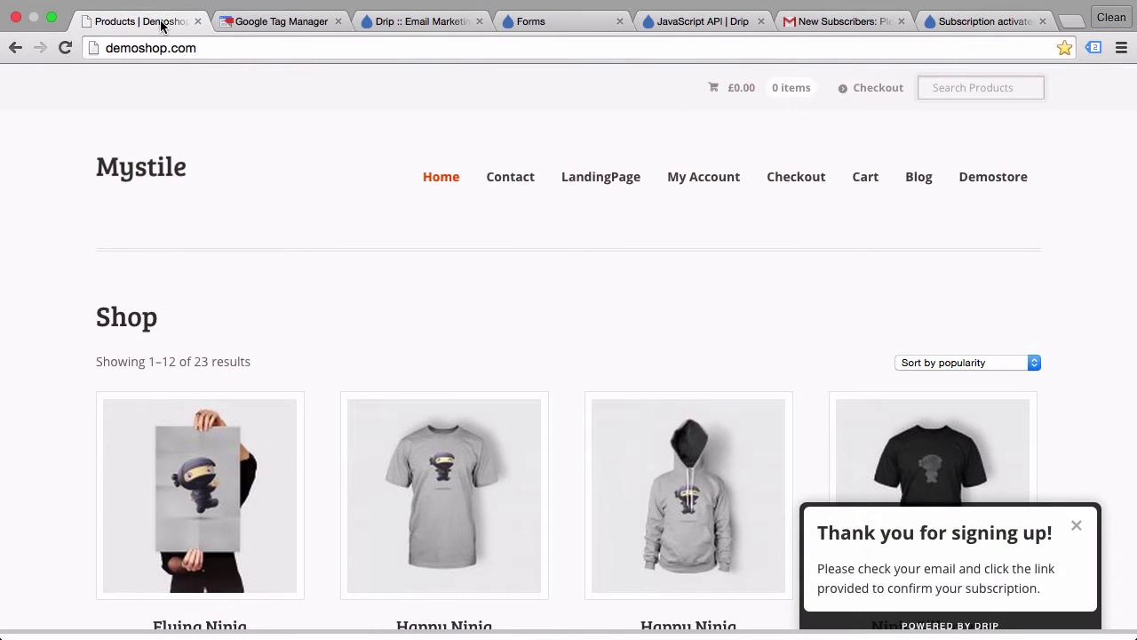
left_click(136, 181)
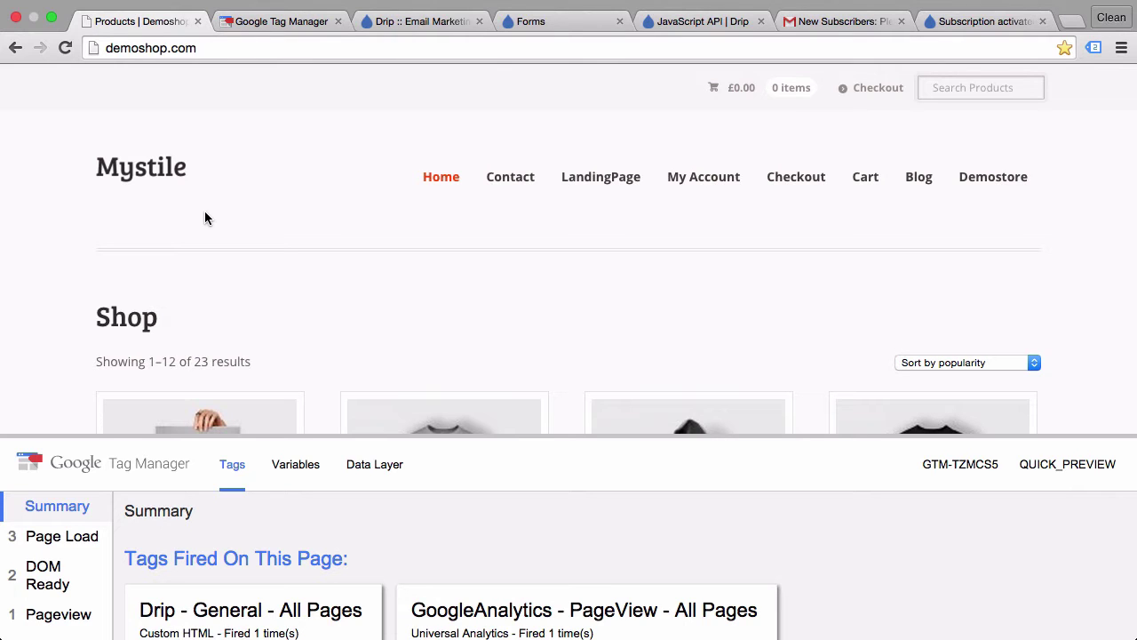
scroll(204, 218, "down", 5)
left_click(204, 217)
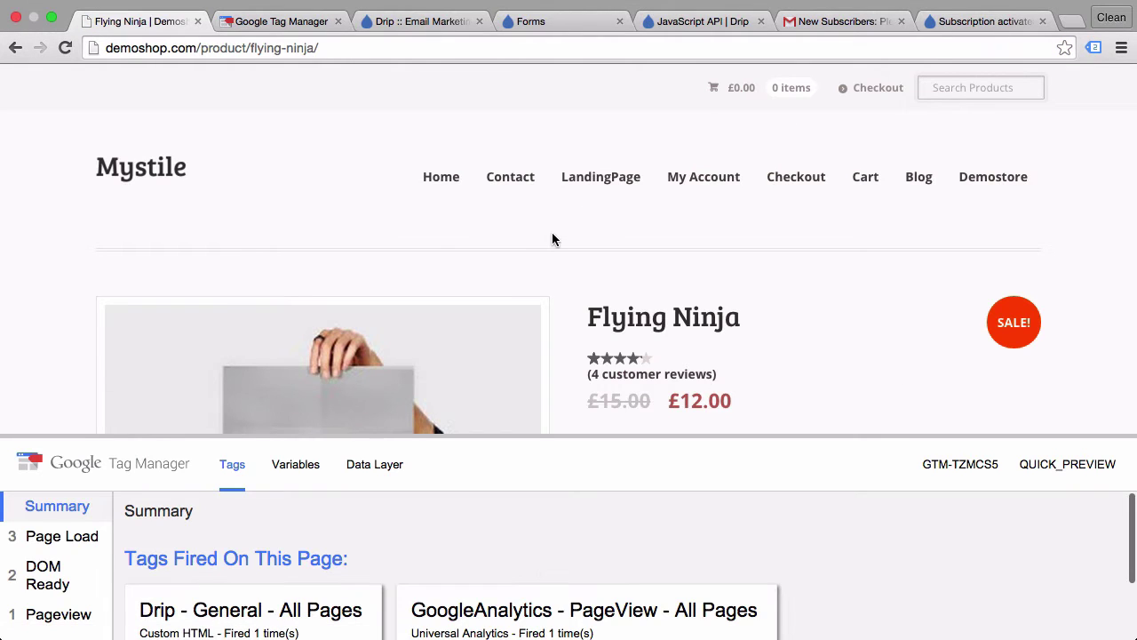
scroll(552, 235, "down", 3)
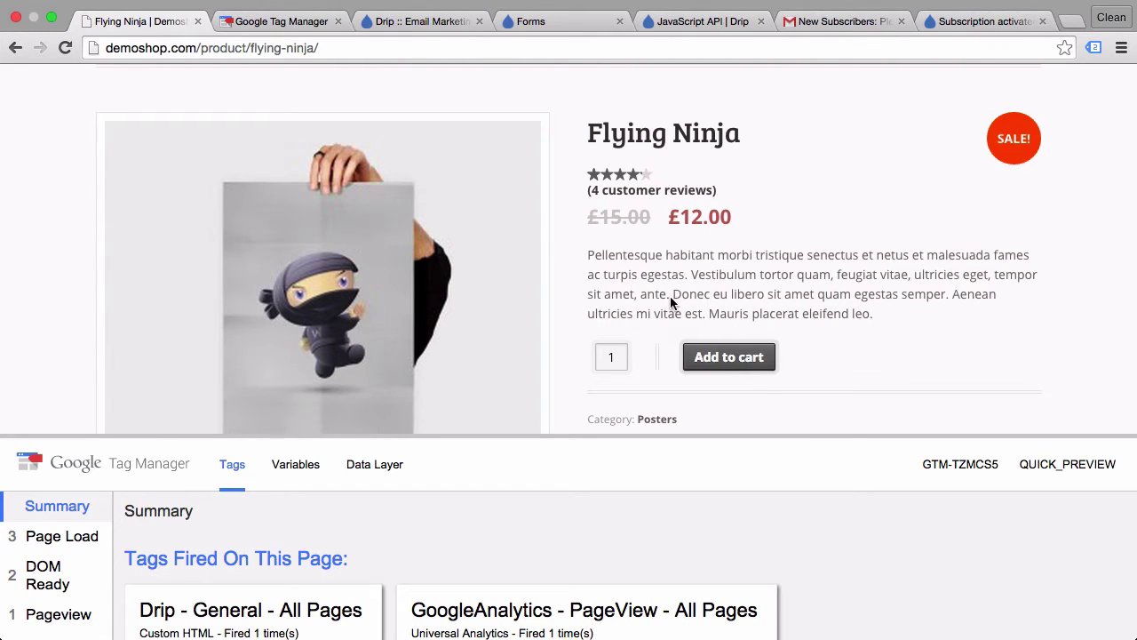
Create a new trigger named 'Generic Click Trigger'.
left_click(296, 25)
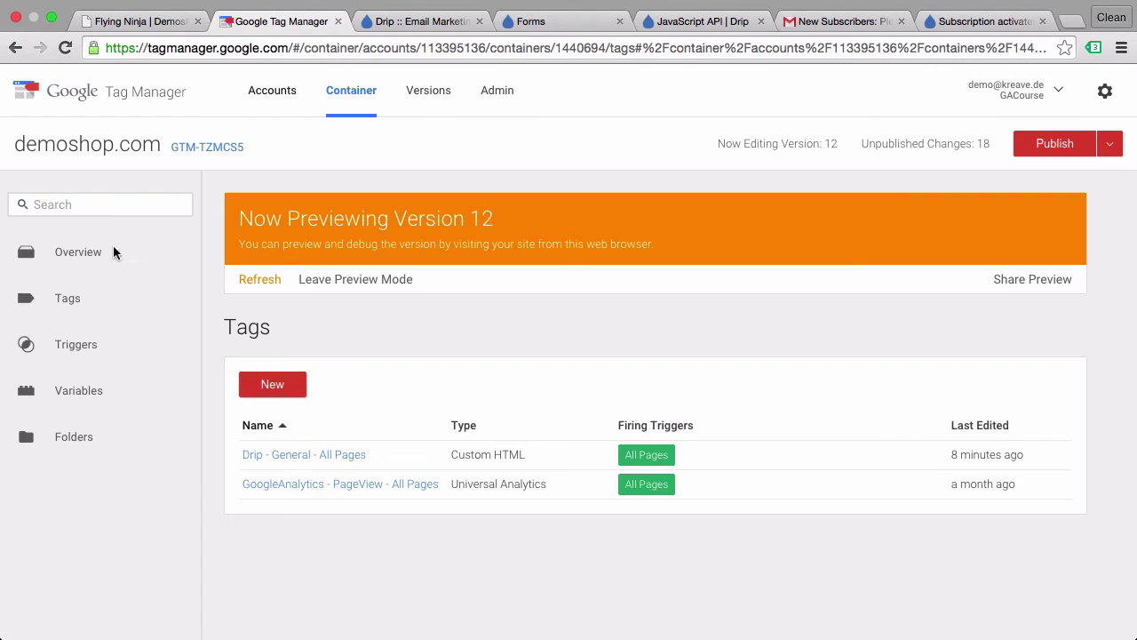
left_click(62, 347)
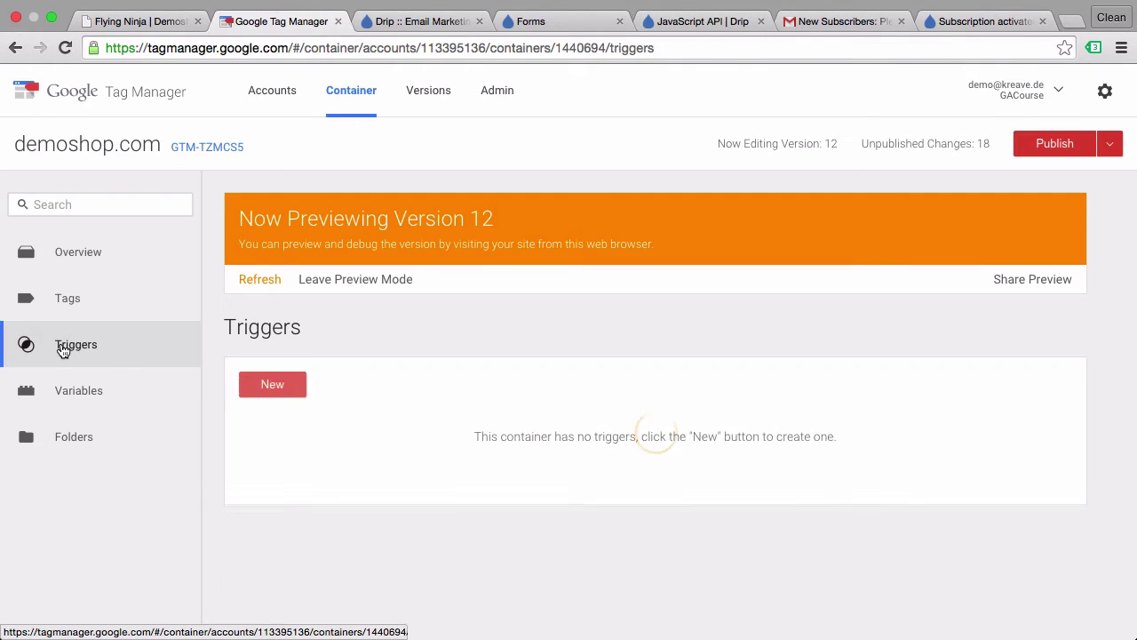
left_click(258, 395)
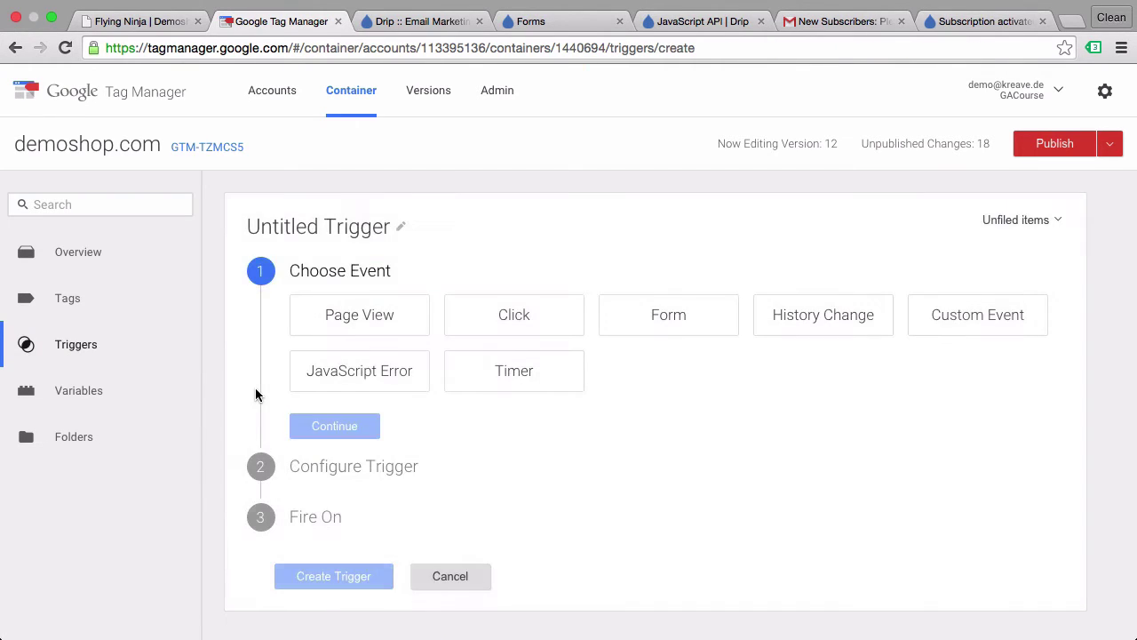
left_click(339, 224)
triple_click(338, 224)
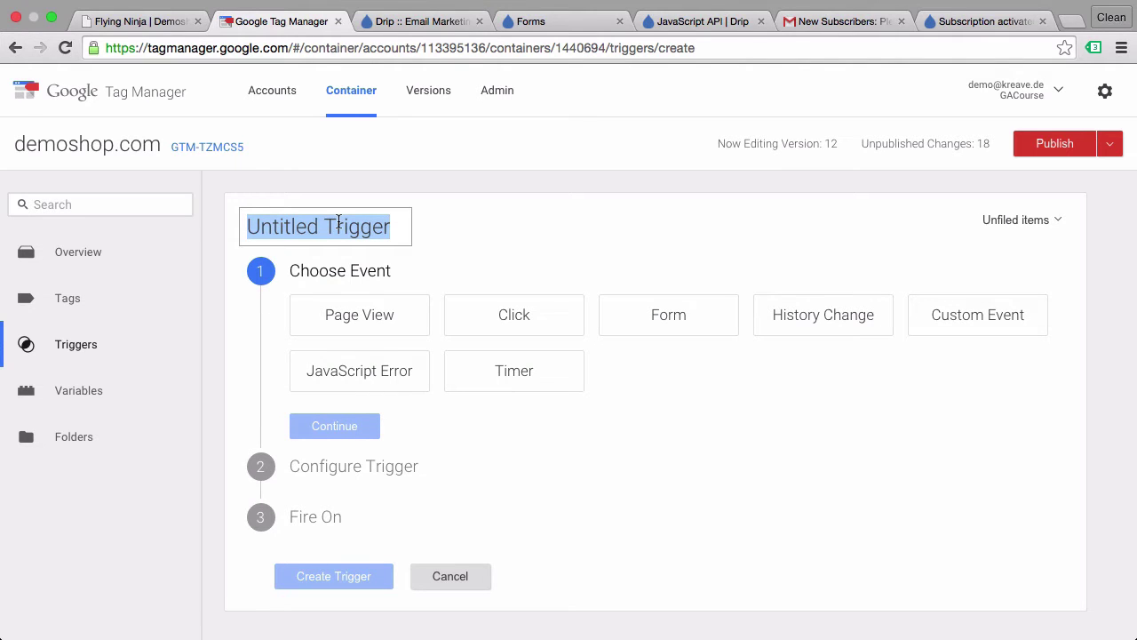
type("Gener")
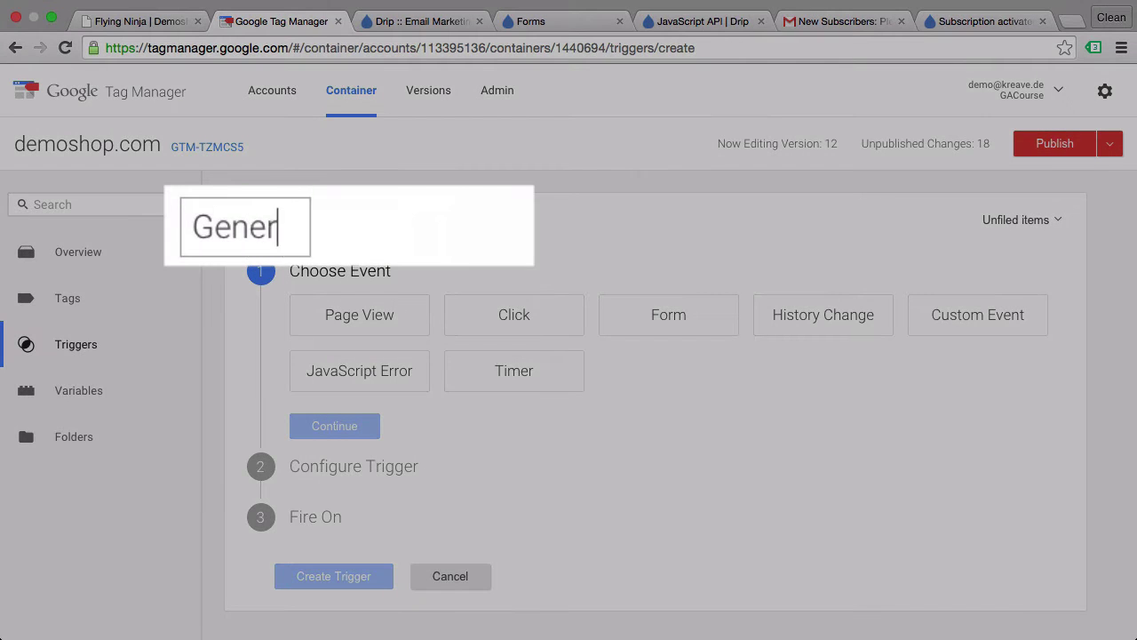
type("ic Cli")
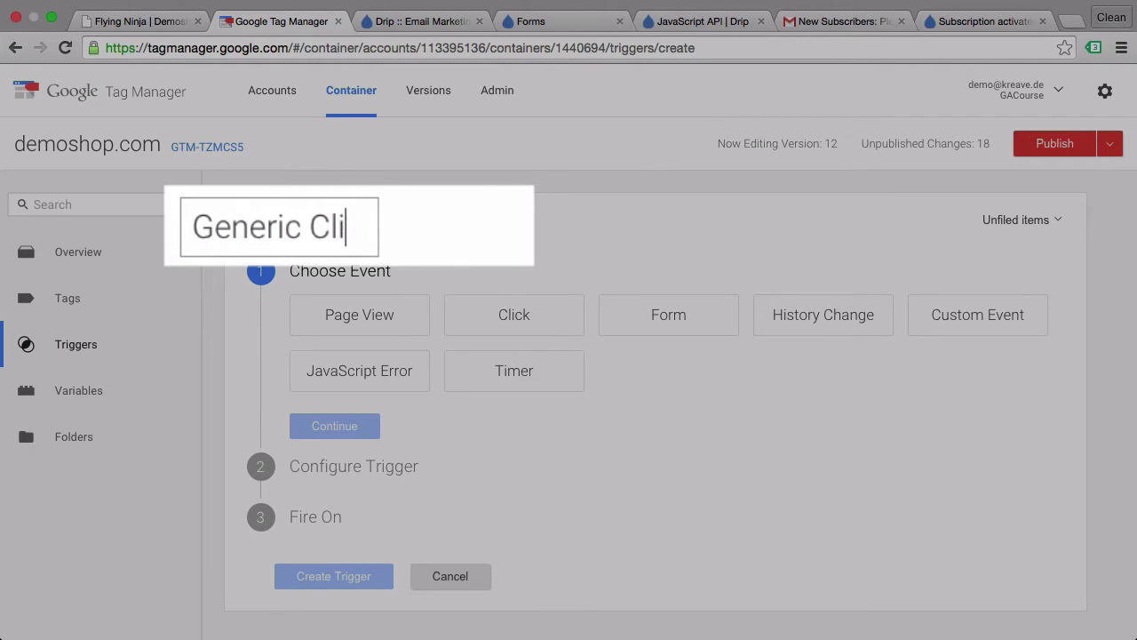
type("ck Trigger")
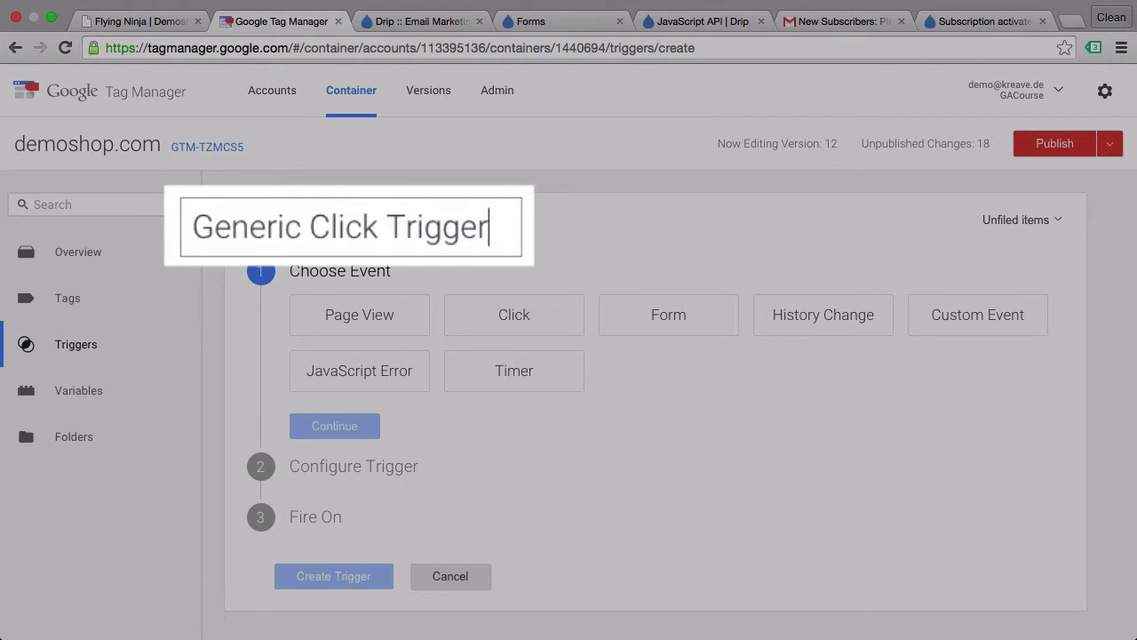
key("Return")
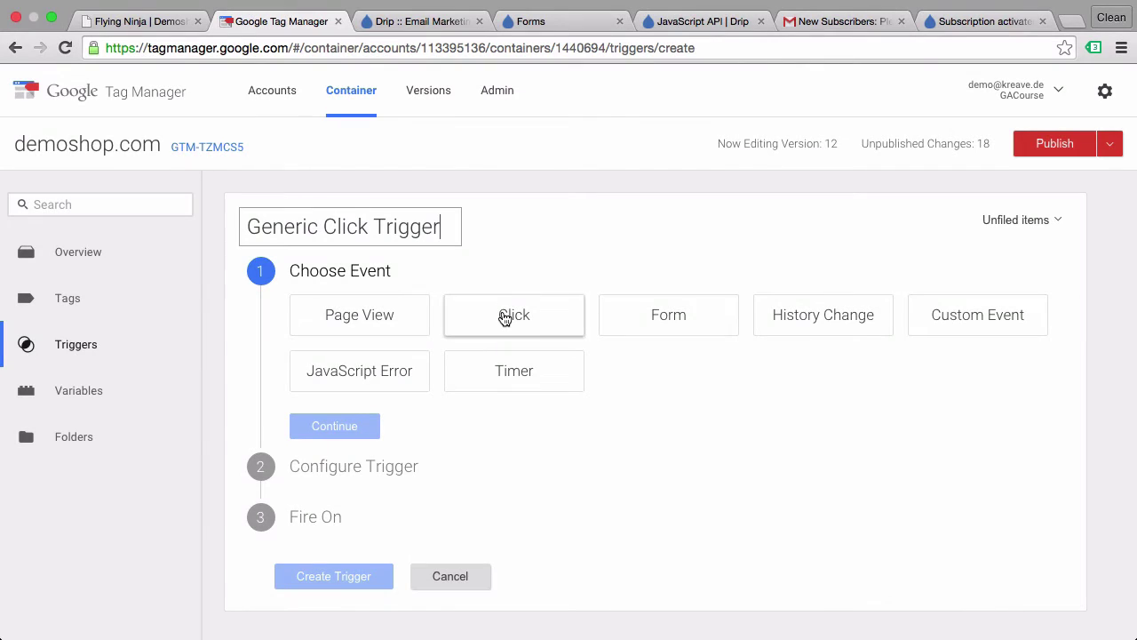
Make it a Click trigger on All Elements firing on All Clicks, and save it.
left_click(507, 316)
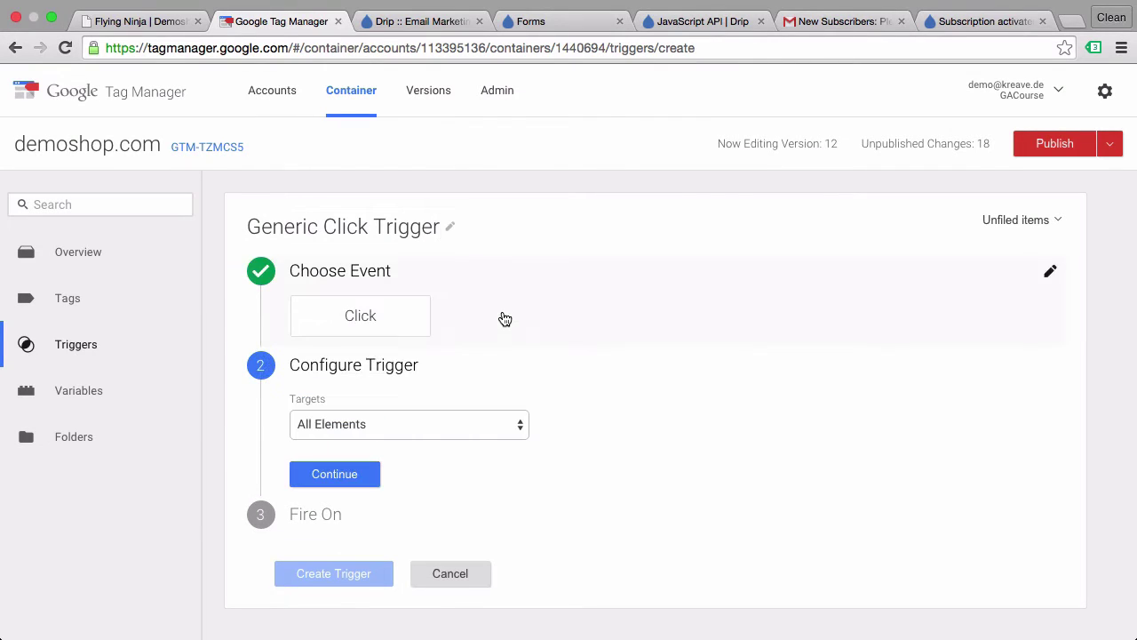
left_click(339, 424)
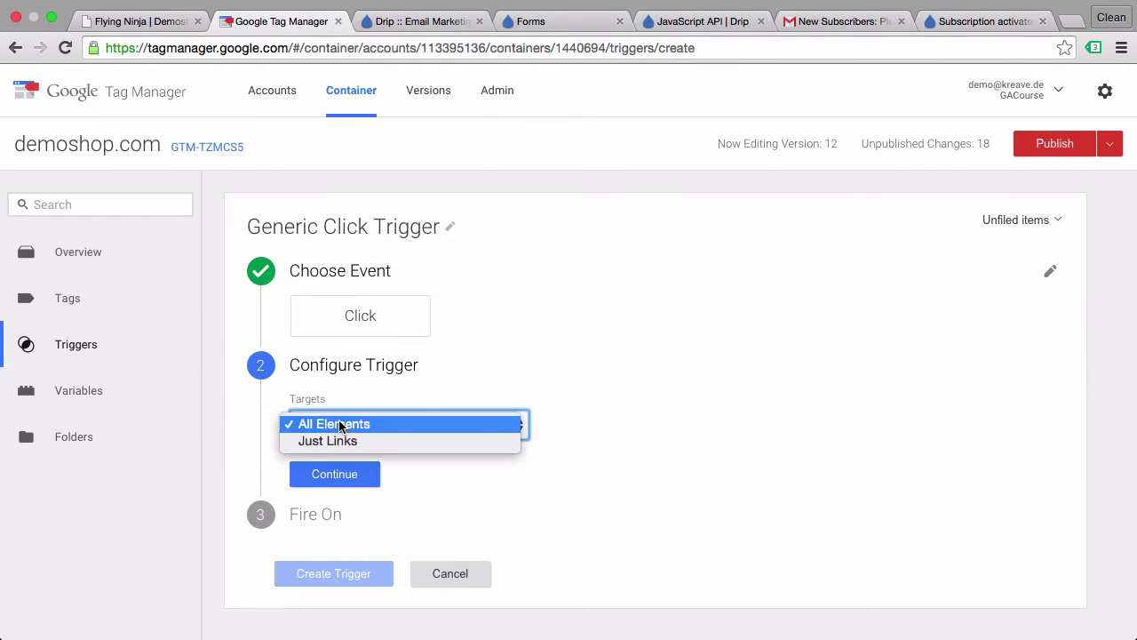
left_click(445, 424)
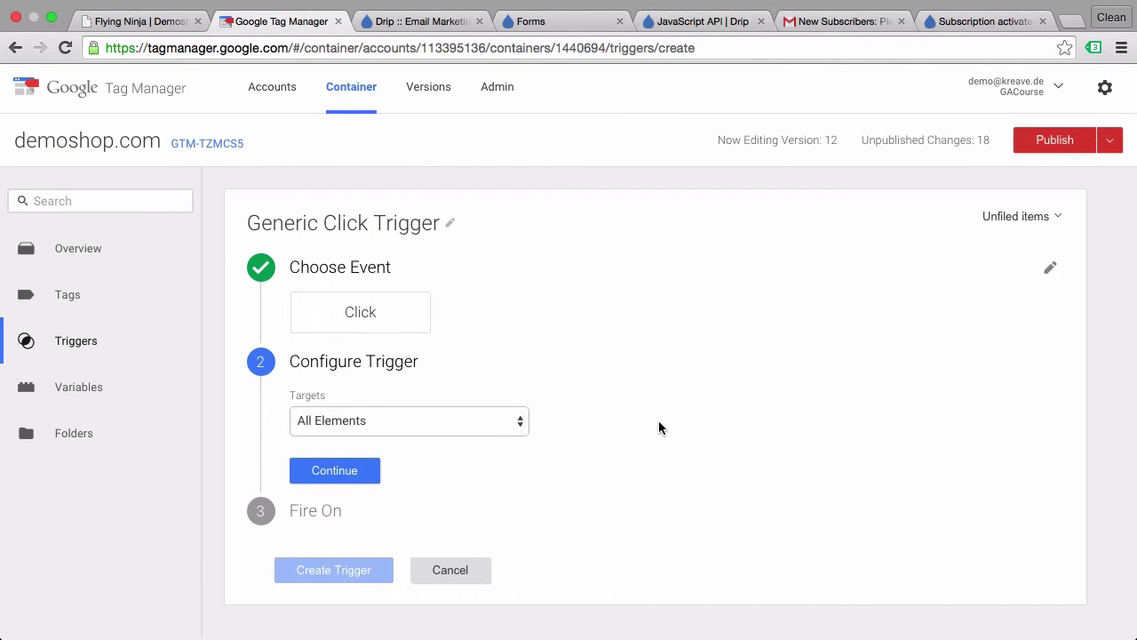
left_click(343, 473)
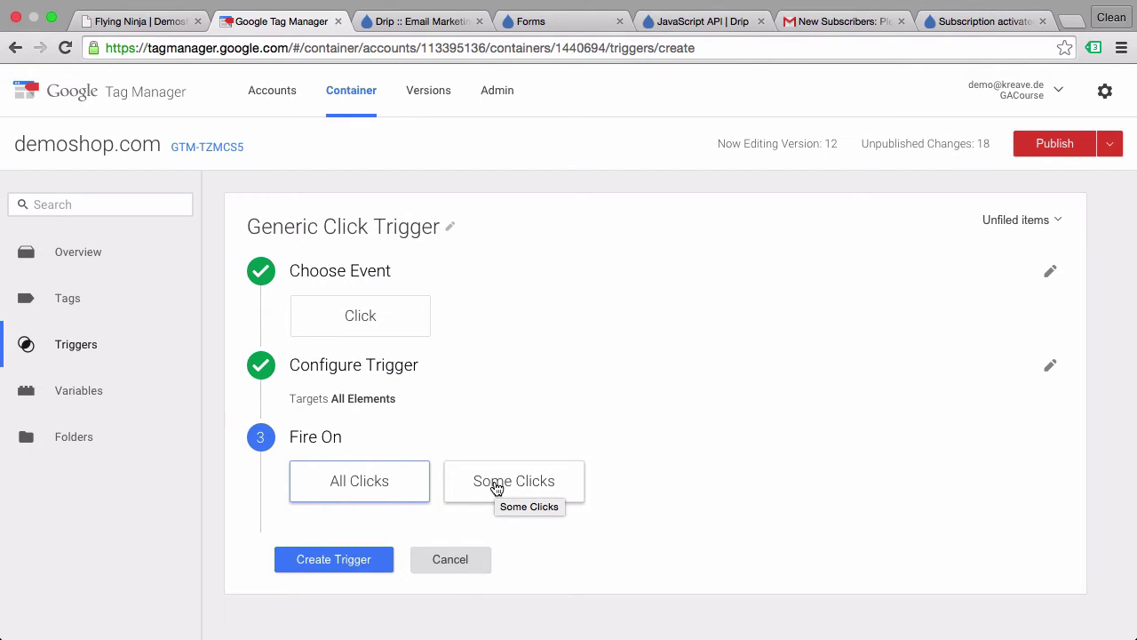
left_click(496, 488)
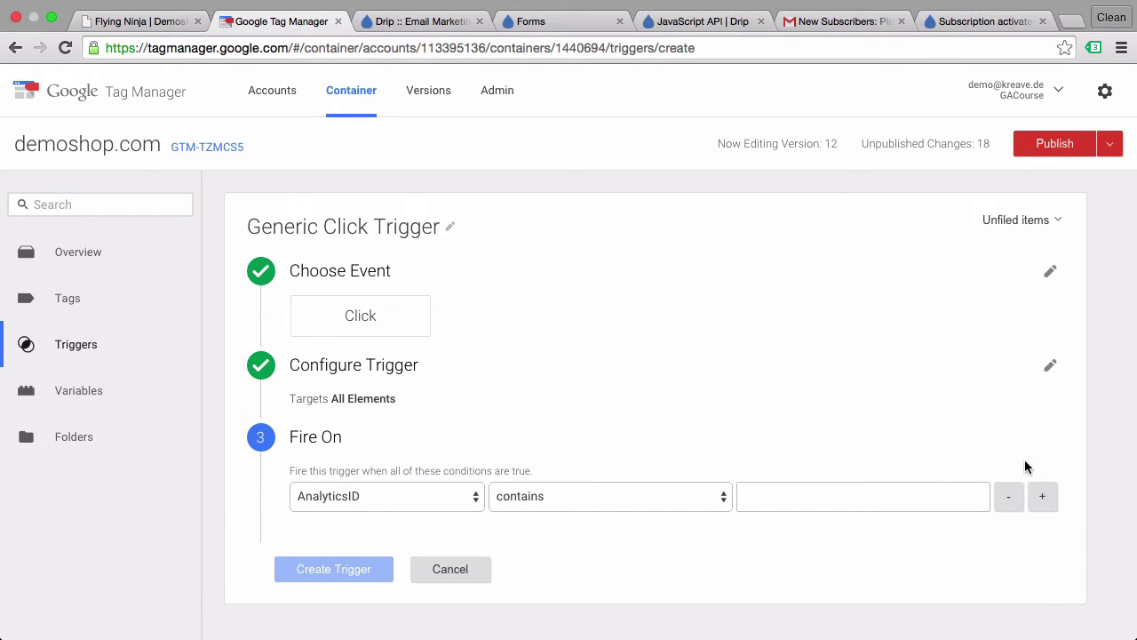
left_click(1009, 496)
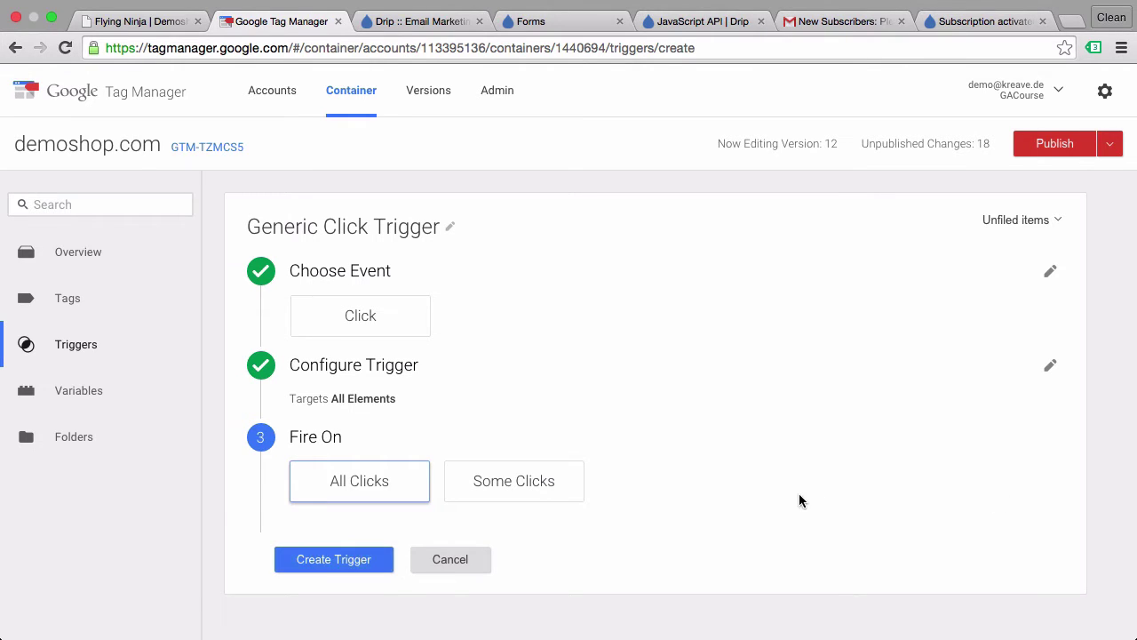
left_click(357, 561)
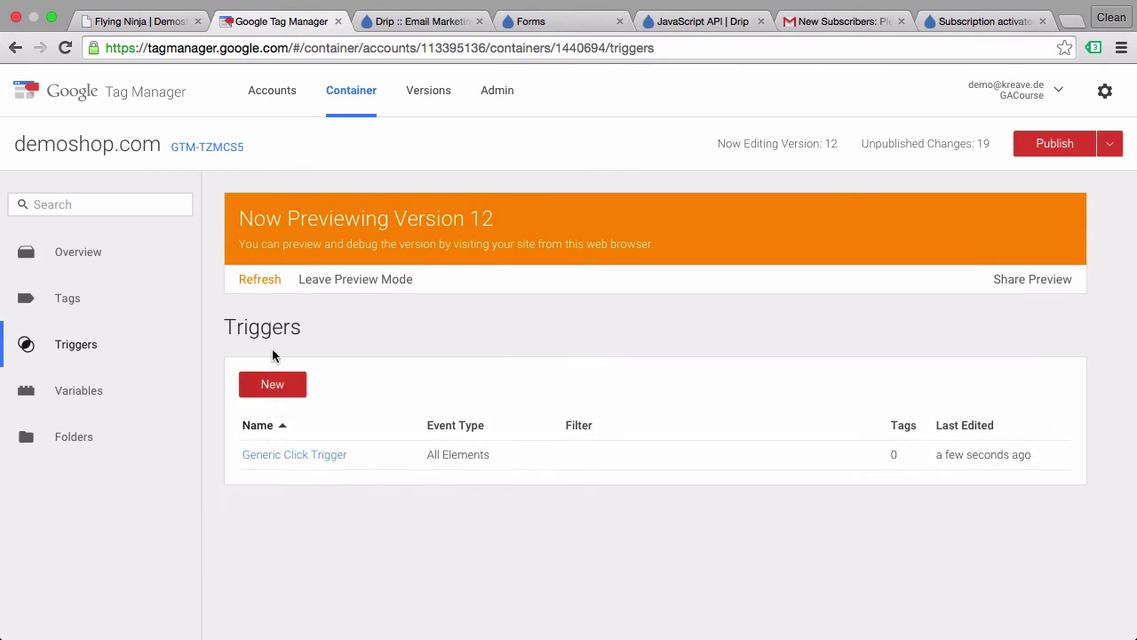
Refresh the preview, reload the Flying Ninja page and add the poster to the cart.
left_click(260, 281)
left_click(120, 24)
left_click(66, 54)
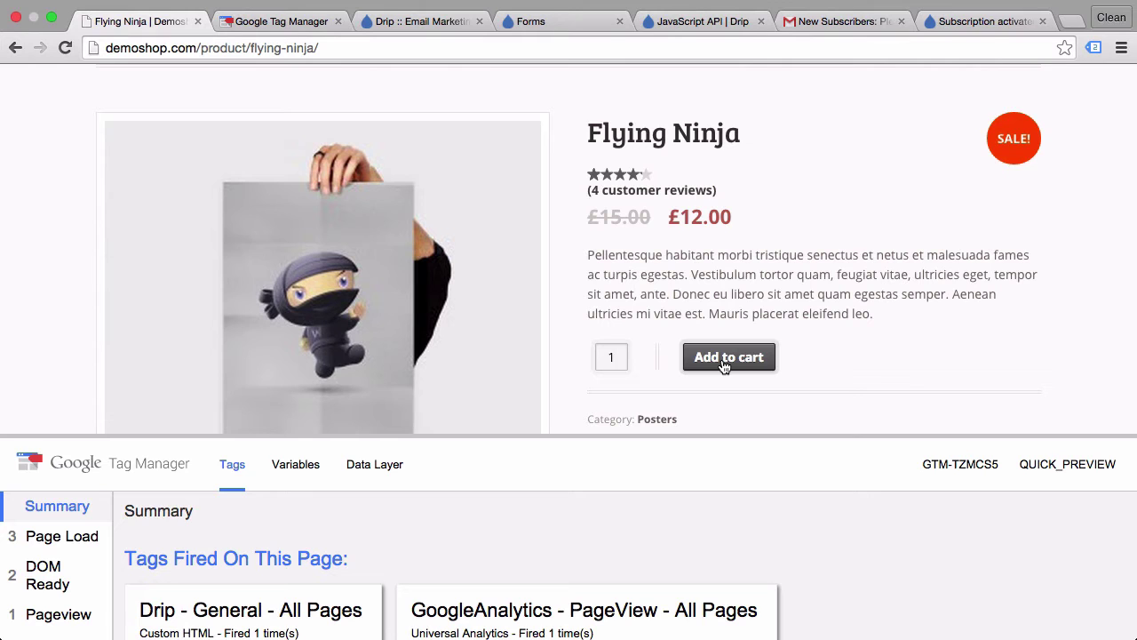
left_click(724, 363)
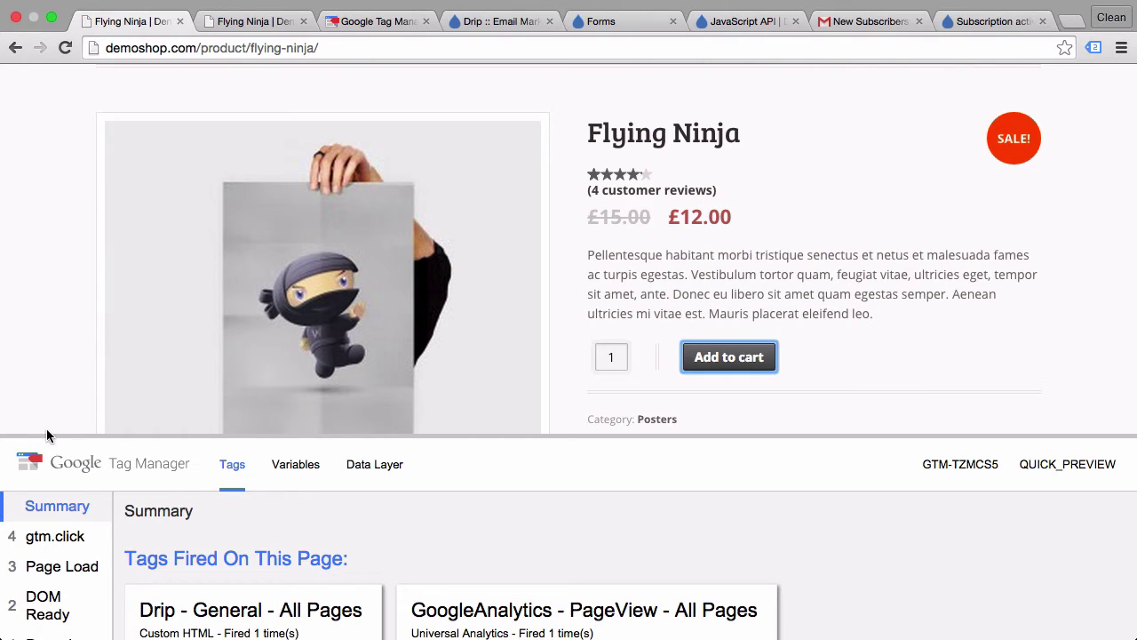
Inspect the gtm.click event's variables, showing Page Path /product/flying-ninja/.
left_click_drag(46, 434, 52, 309)
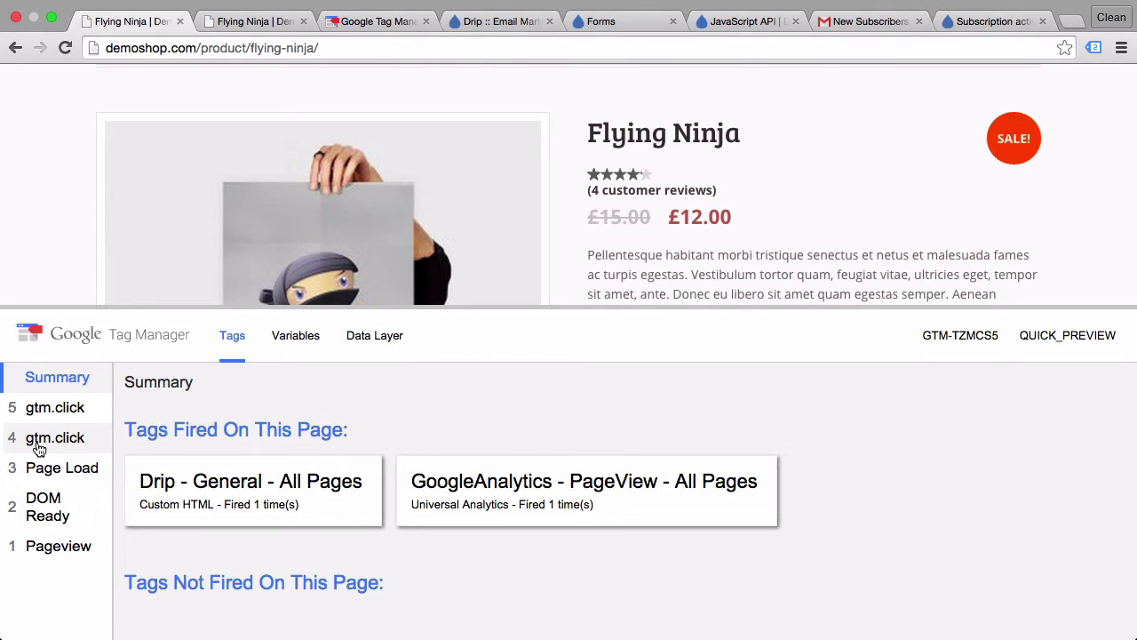
left_click(39, 444)
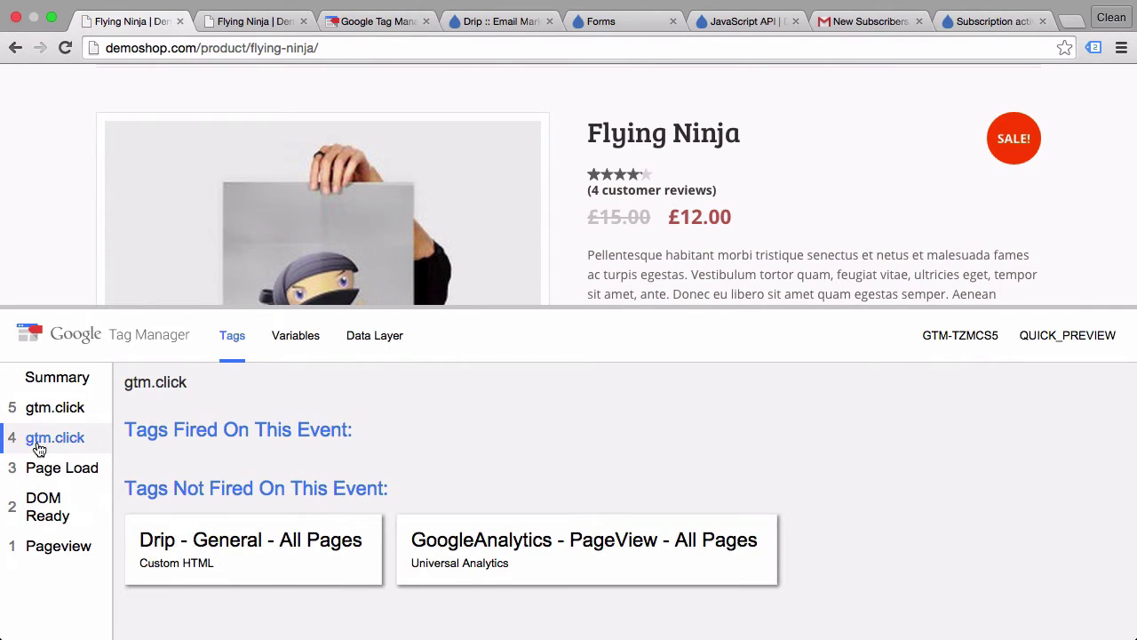
left_click(297, 339)
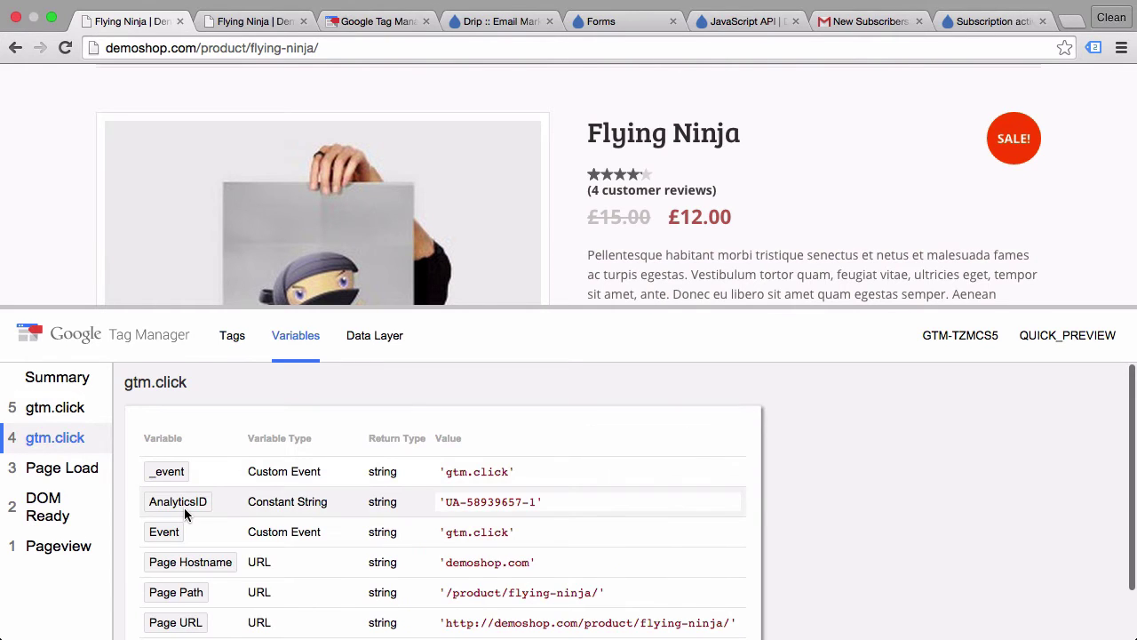
scroll(184, 507, "down", 3)
scroll(184, 507, "down", 2)
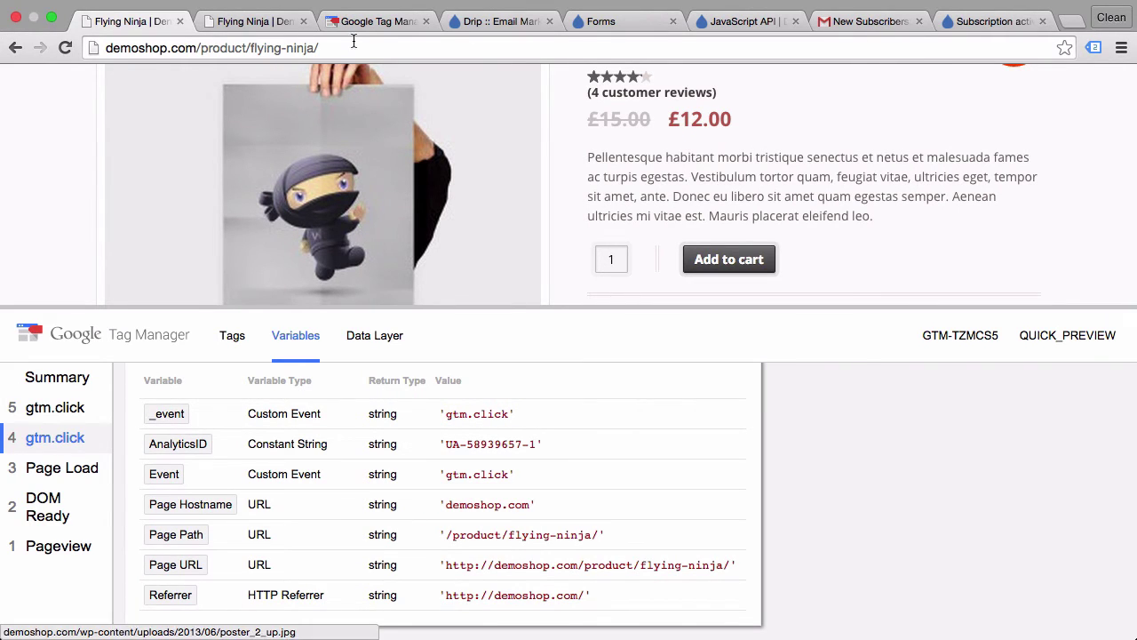
Enable the Click Element, Classes, ID, Target, URL and Text variables, then refresh the preview.
left_click(377, 21)
left_click(89, 397)
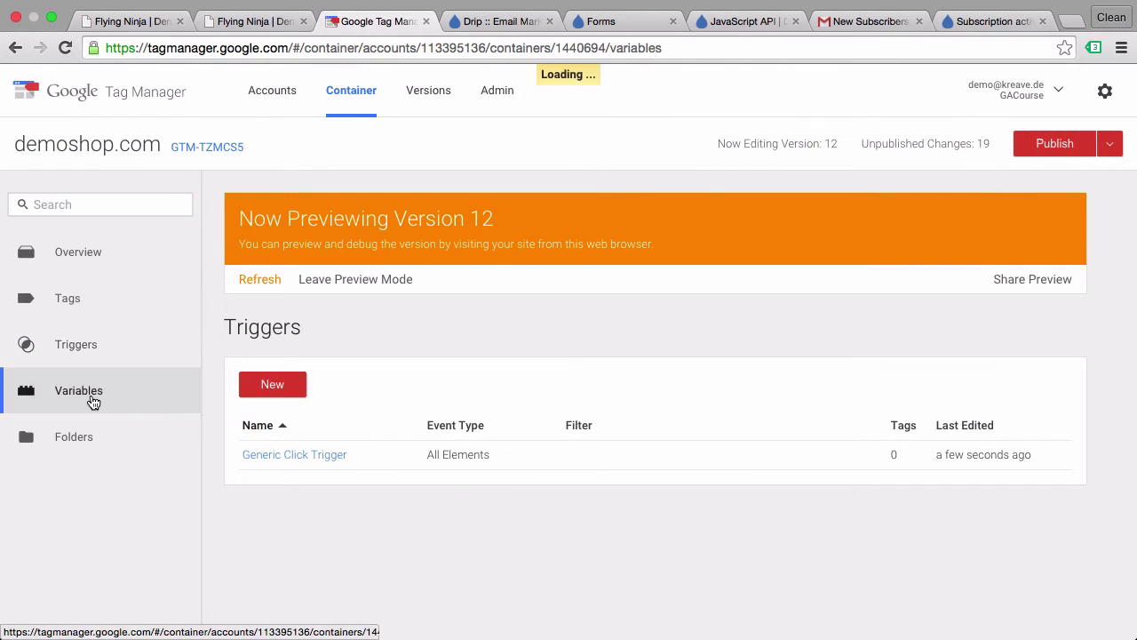
scroll(225, 422, "down", 5)
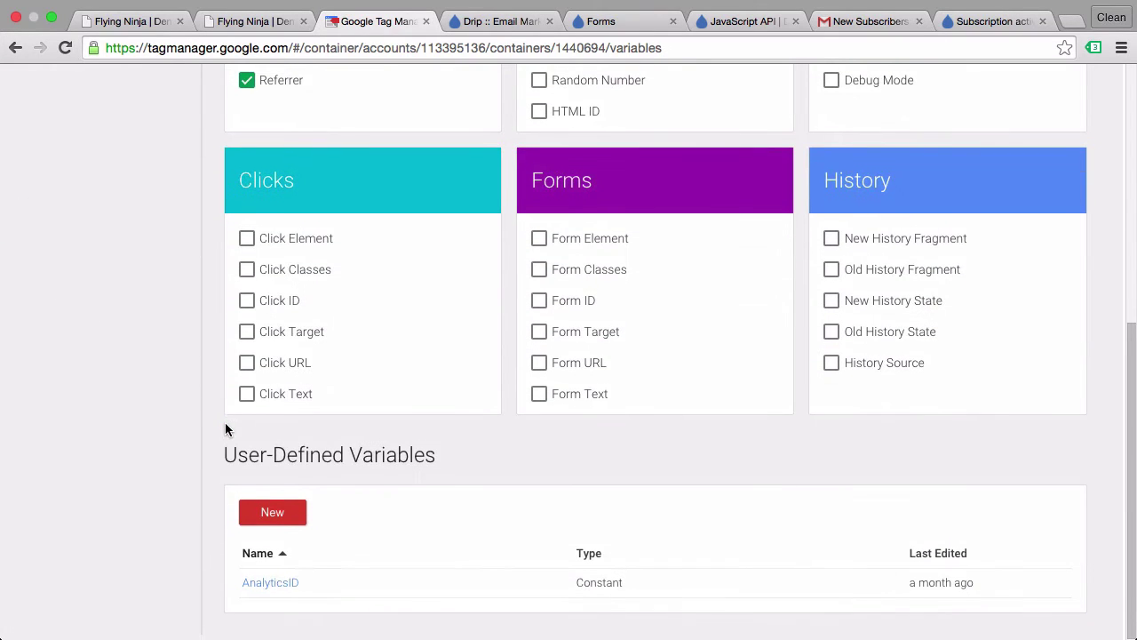
left_click(246, 245)
left_click(246, 275)
left_click(246, 305)
left_click(246, 337)
left_click(246, 367)
left_click(246, 399)
scroll(174, 426, "up", 10)
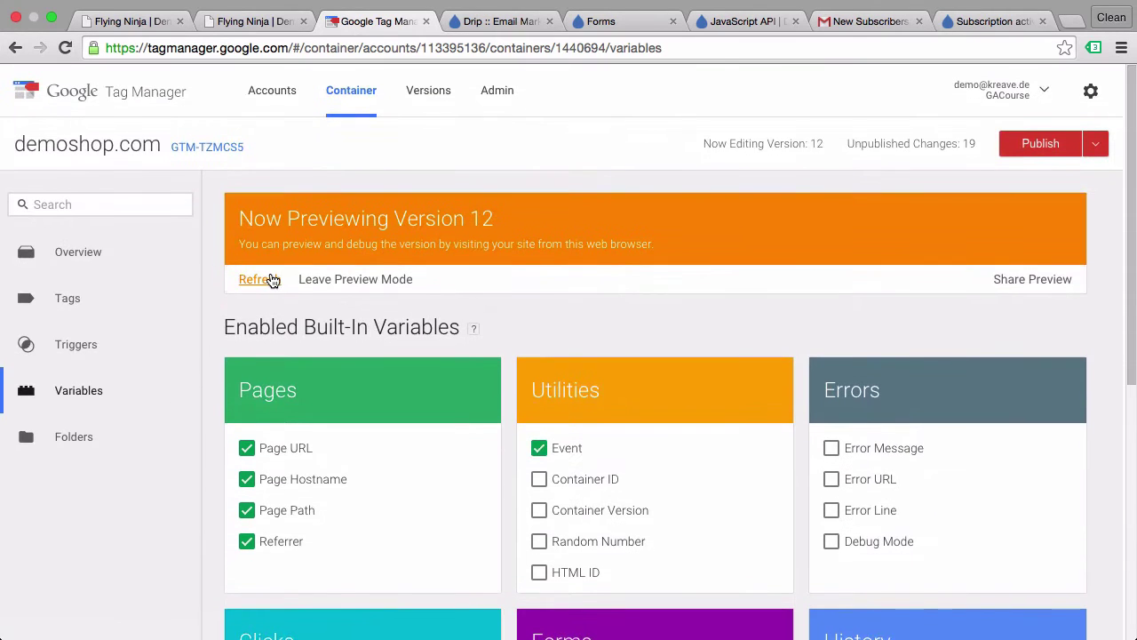
left_click(267, 279)
Reload the Flying Ninja product page, close the extra tab, and add the poster to the cart.
left_click(146, 26)
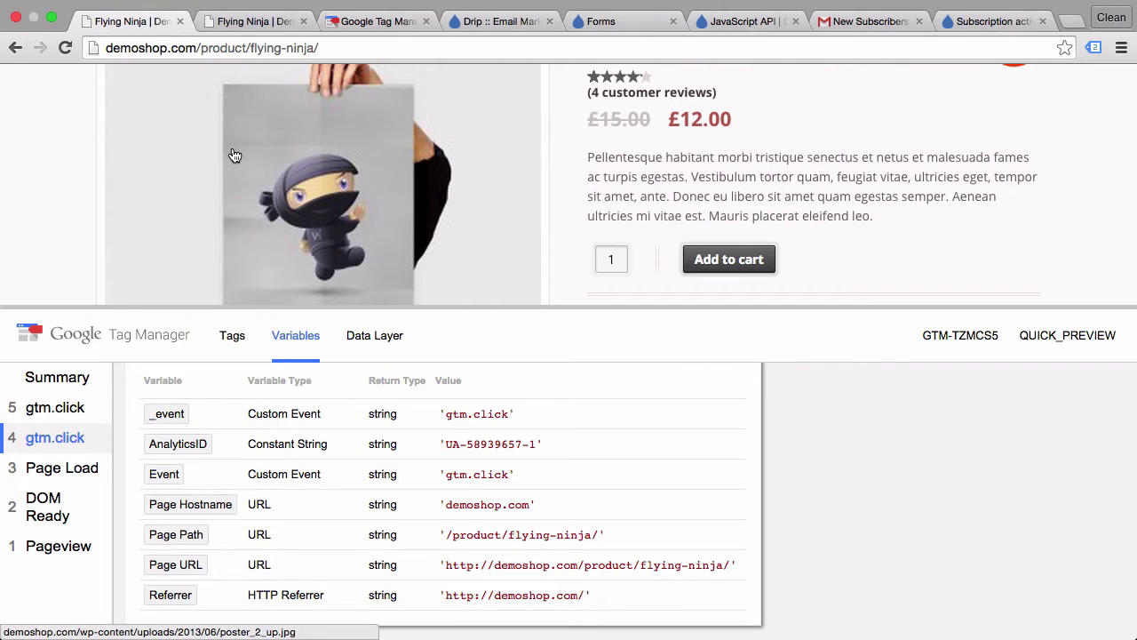
left_click(233, 160)
middle_click(261, 27)
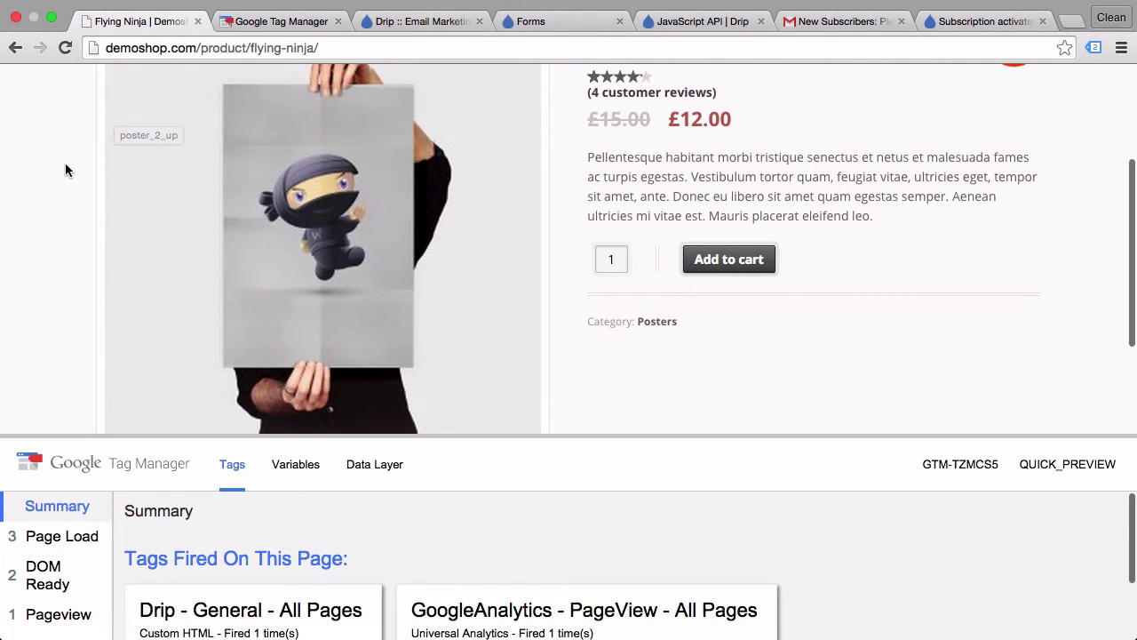
left_click(728, 259, "super")
Check the add-to-cart gtm.click variables: Click Text 'Add to cart', Click Classes 'single_add_to_cart_button button alt'.
left_click(138, 22)
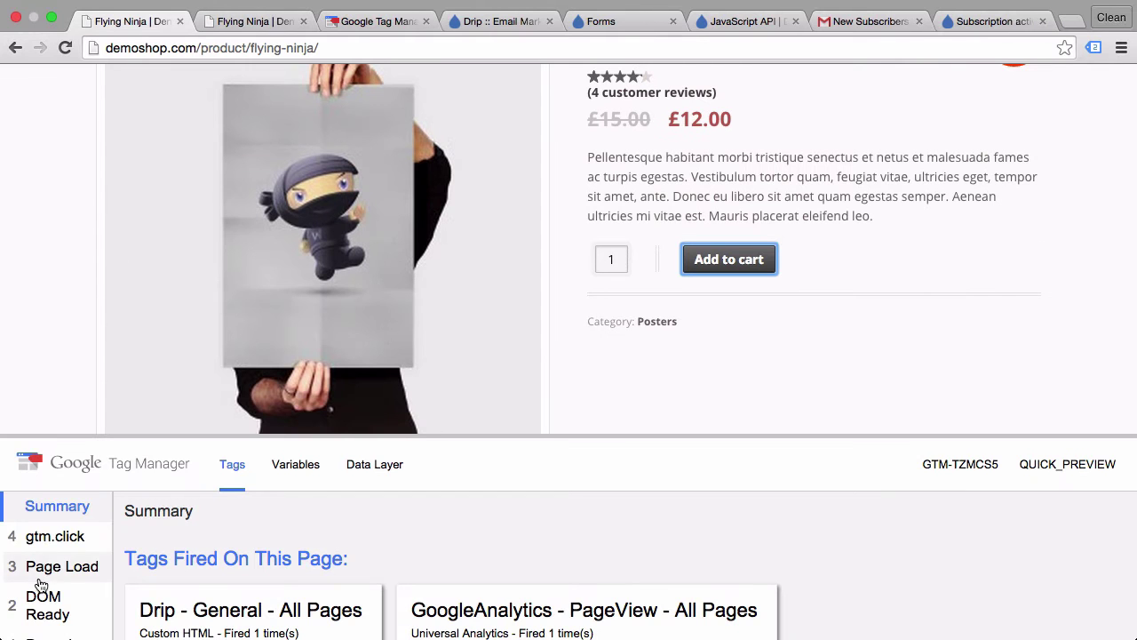
left_click(53, 539)
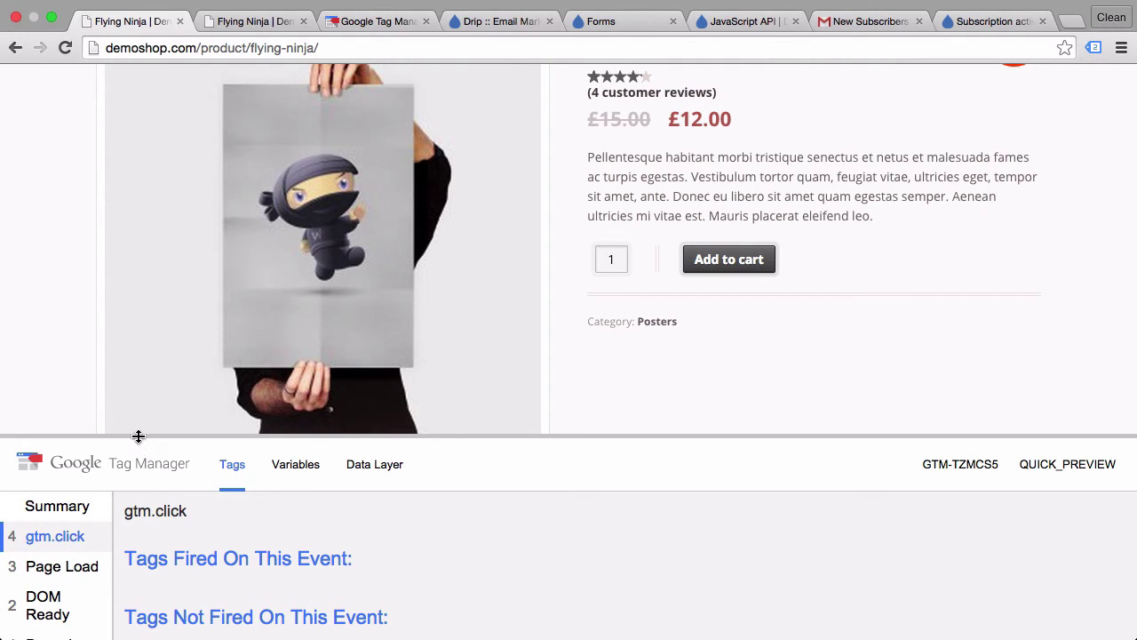
left_click_drag(137, 436, 145, 195)
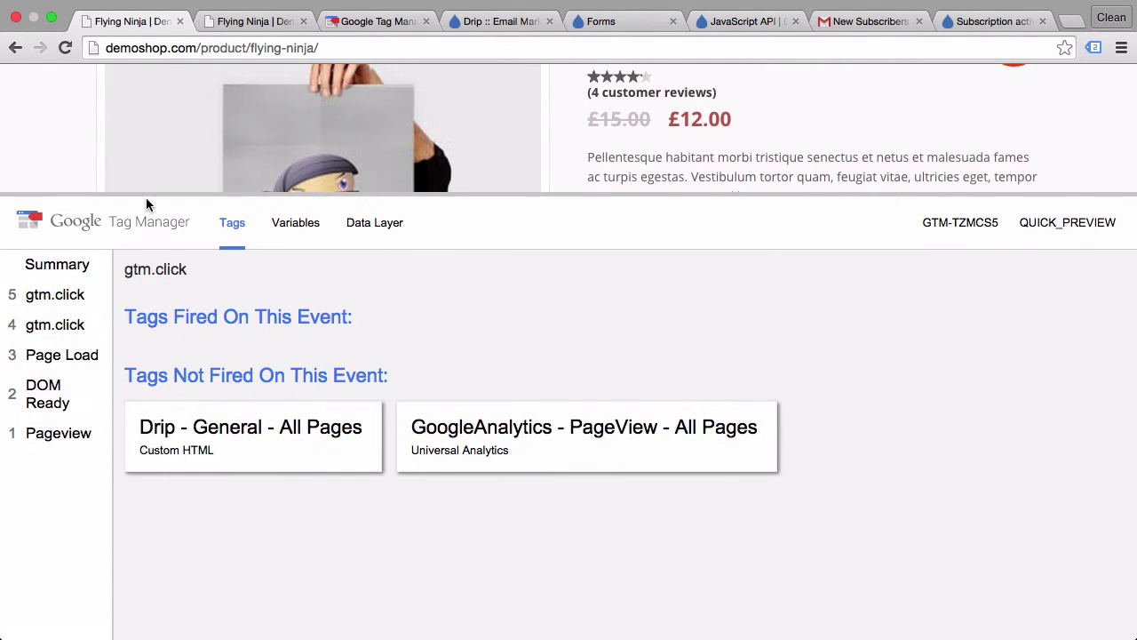
left_click(44, 327)
left_click(304, 228)
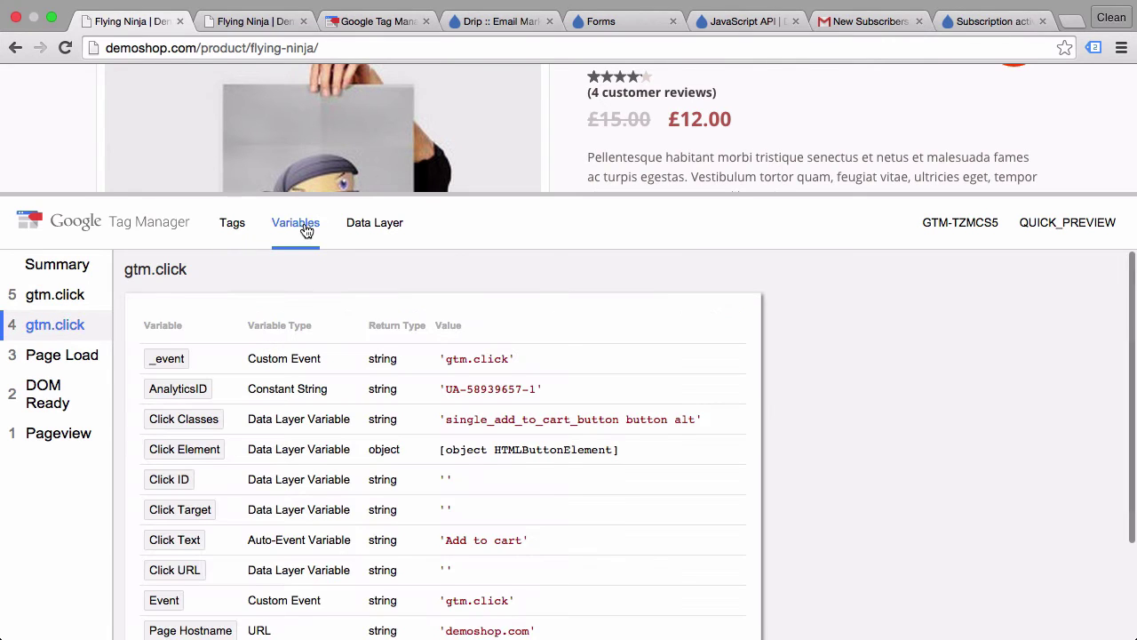
scroll(226, 369, "down", 2)
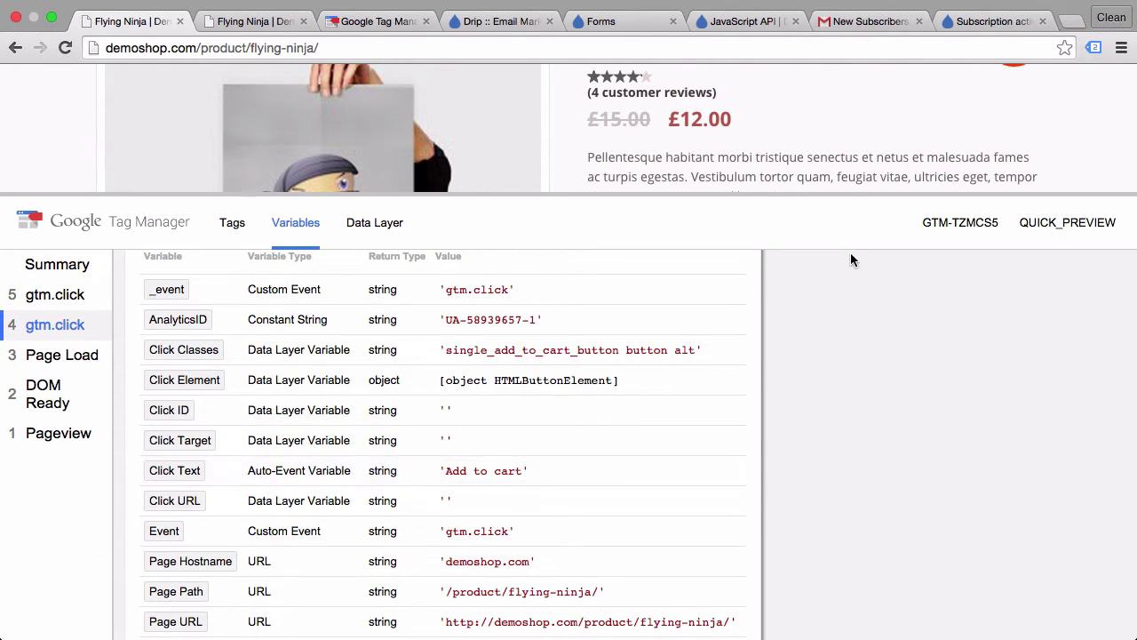
Compare the description-text click (6 gtm.click) variables with the Add to cart click (4 gtm.click), then return to Tag Manager.
left_click(903, 156)
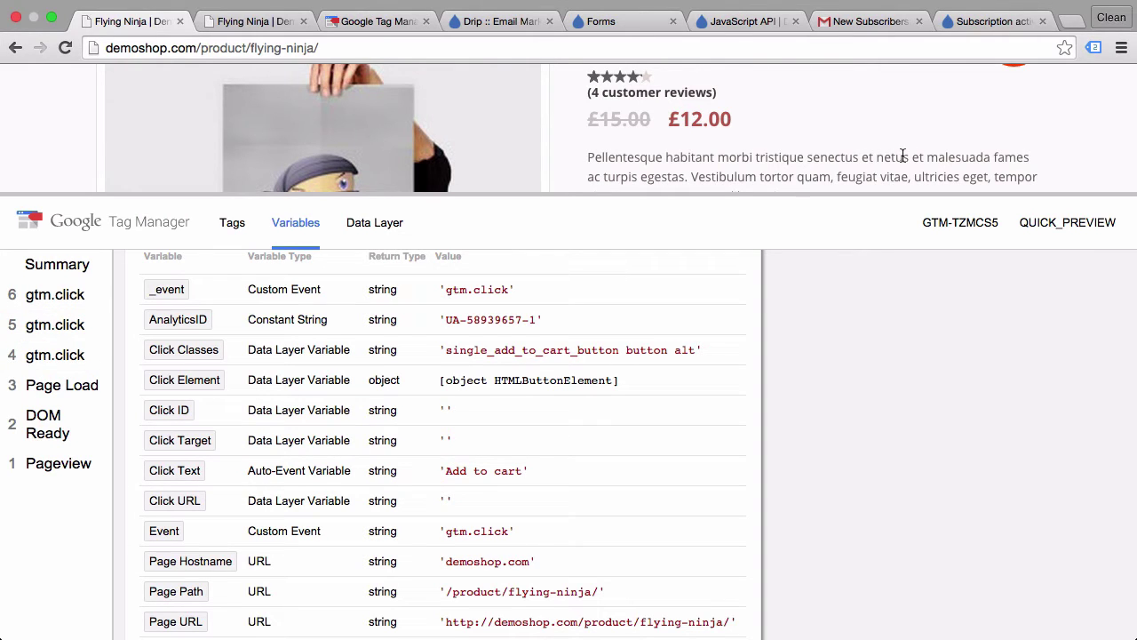
left_click(67, 302)
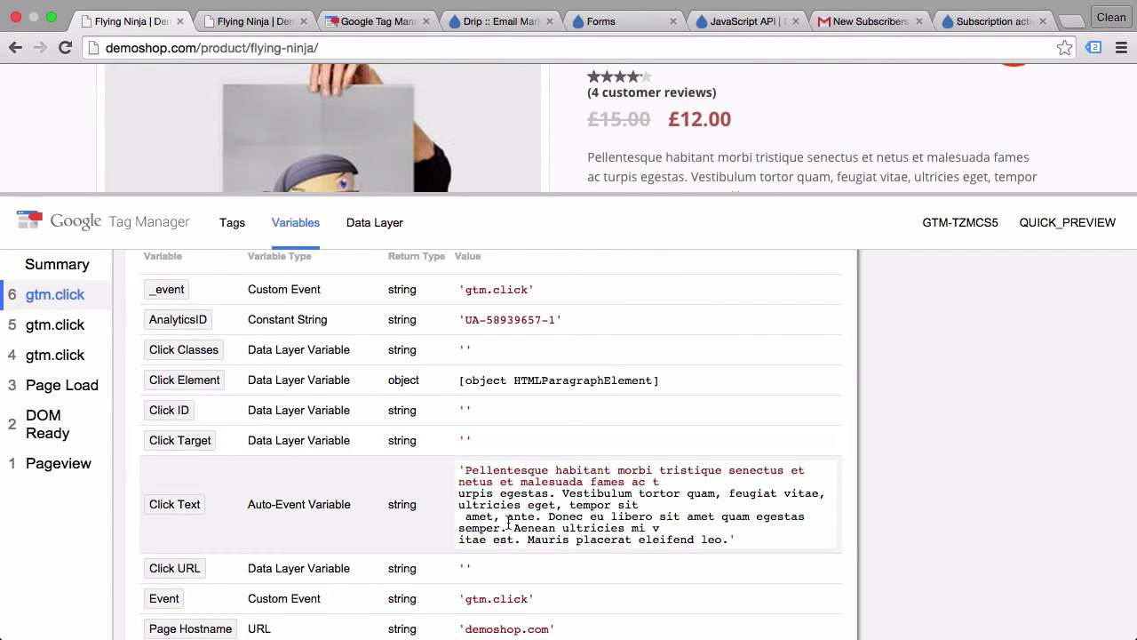
left_click(80, 356)
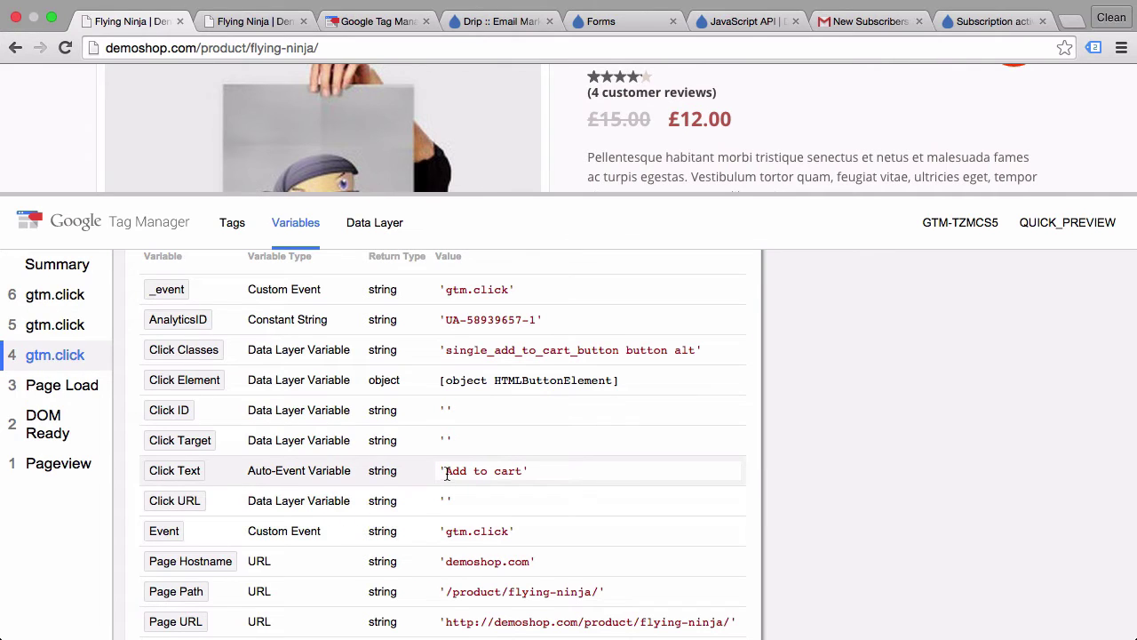
scroll(831, 146, "down", 3)
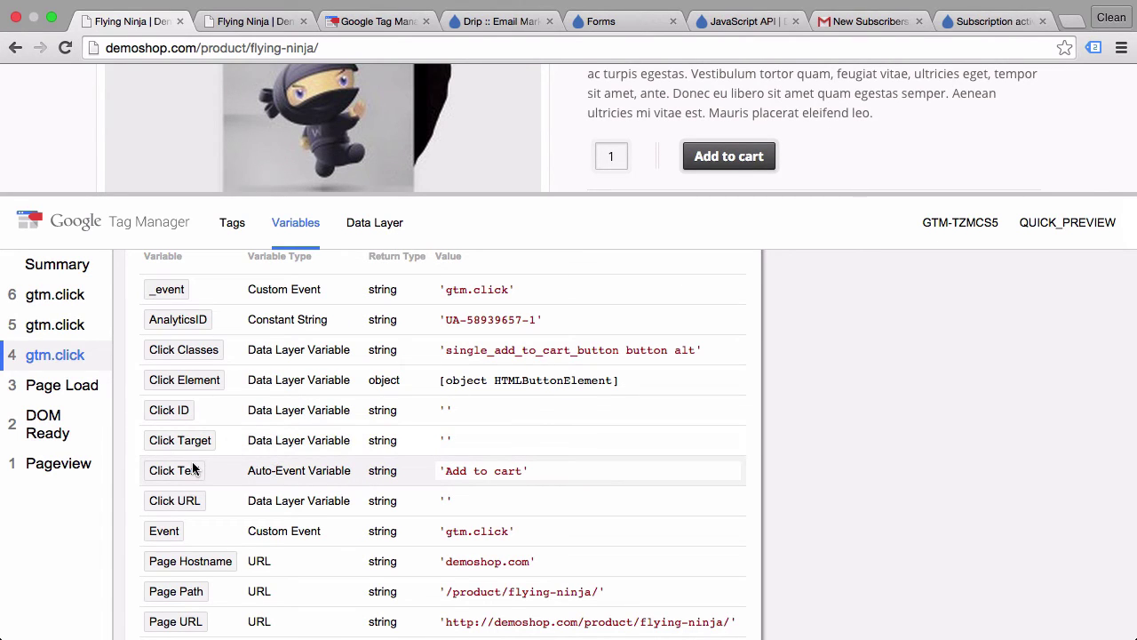
left_click(360, 22)
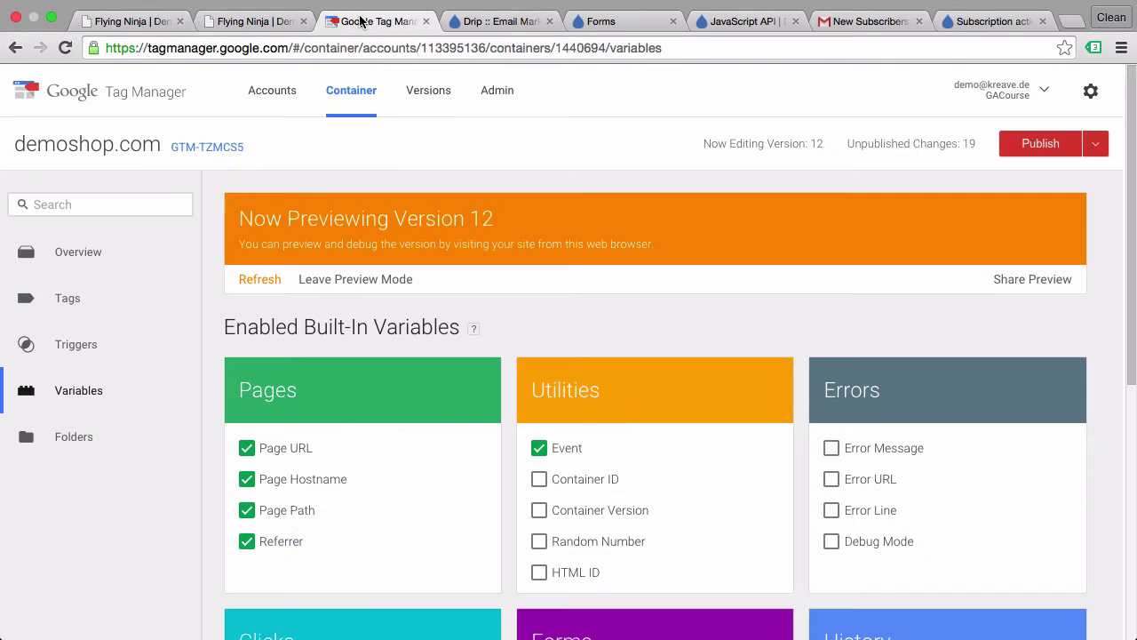
Open the Generic Click Trigger and rename it to 'AddToCart Click'.
left_click(46, 362)
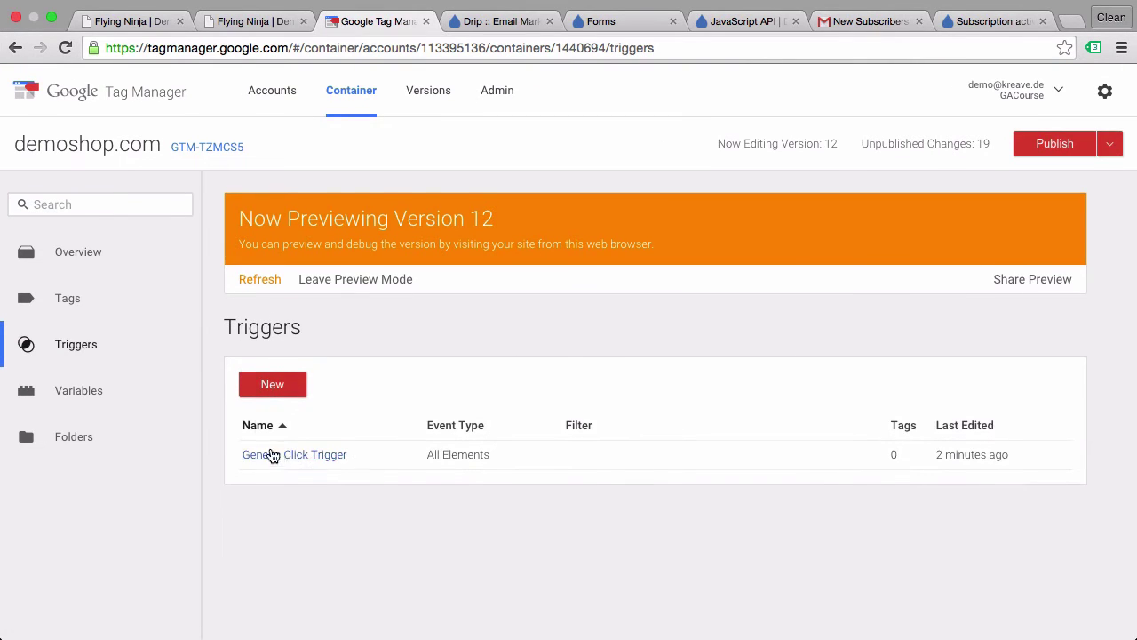
left_click(294, 455)
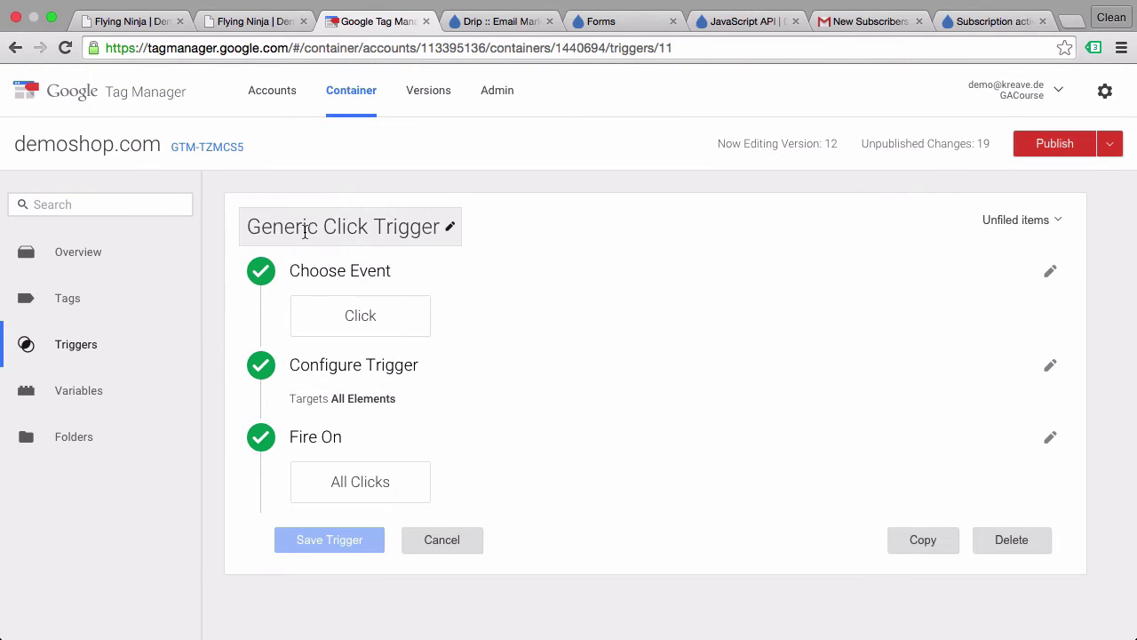
left_click(305, 231)
type("A")
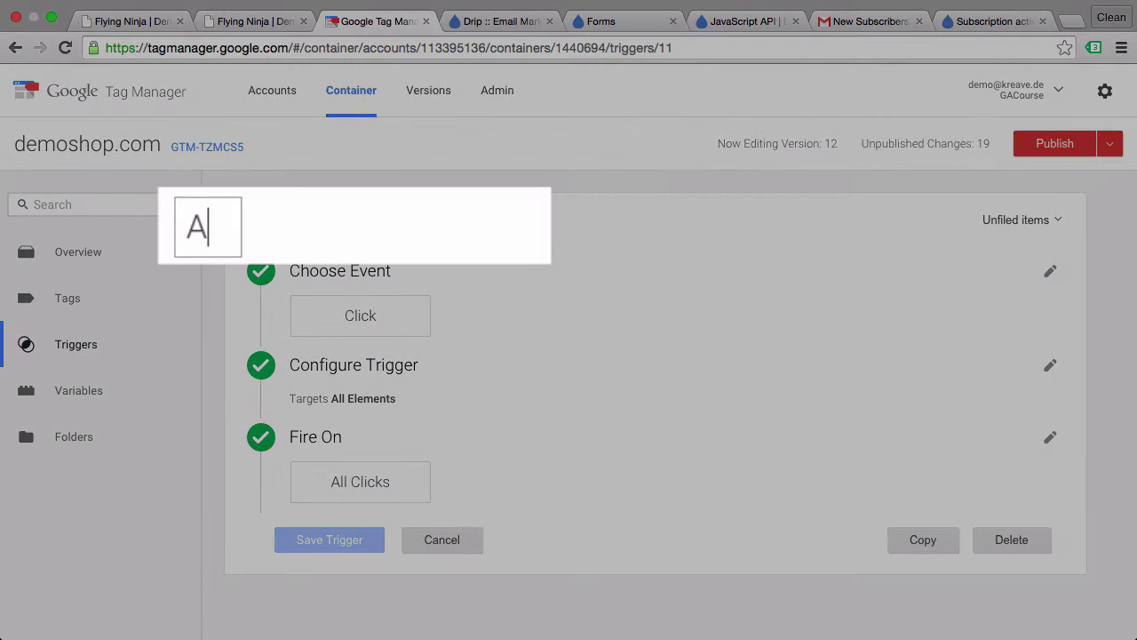
type("ddToCart ")
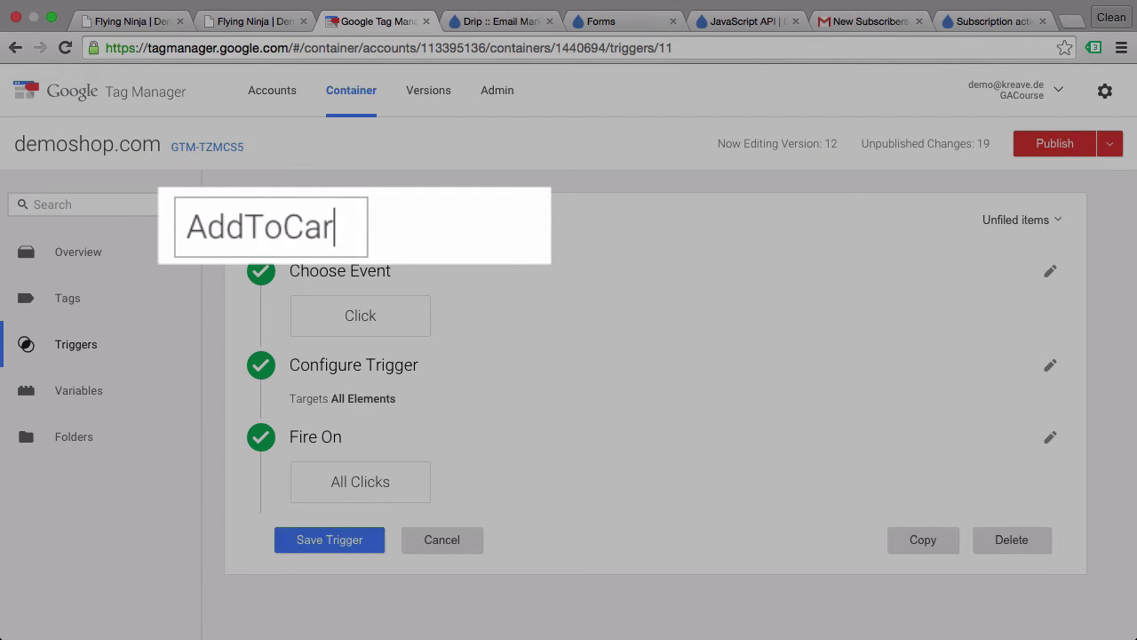
type("Click")
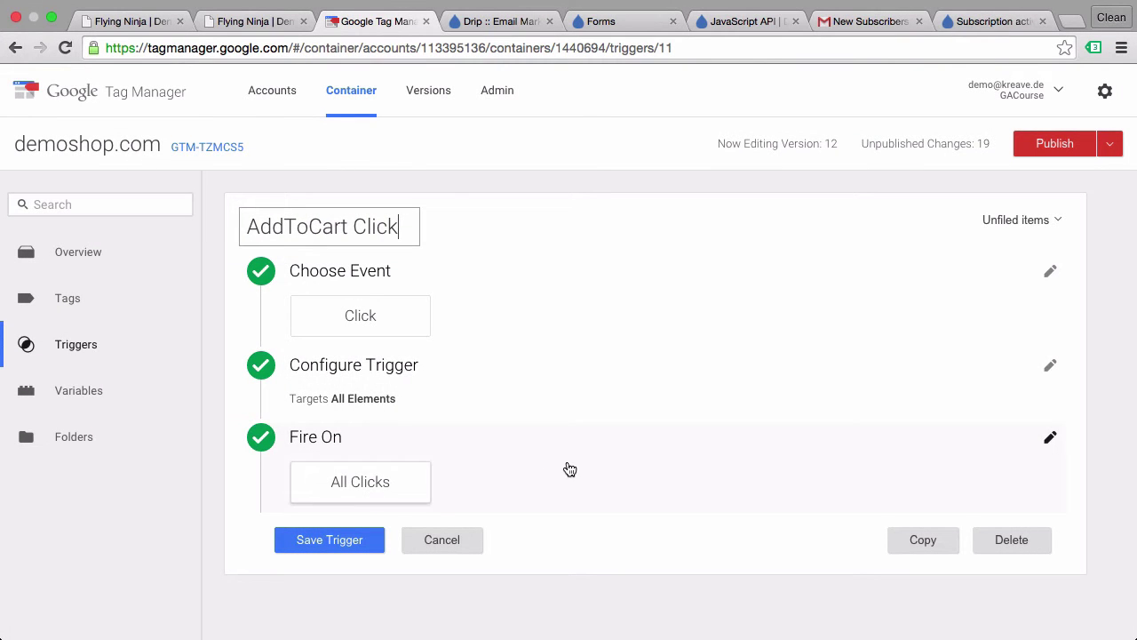
Make it fire on Some Clicks where Click Text equals 'Add to Cart', and save the trigger.
left_click(569, 468)
left_click(524, 491)
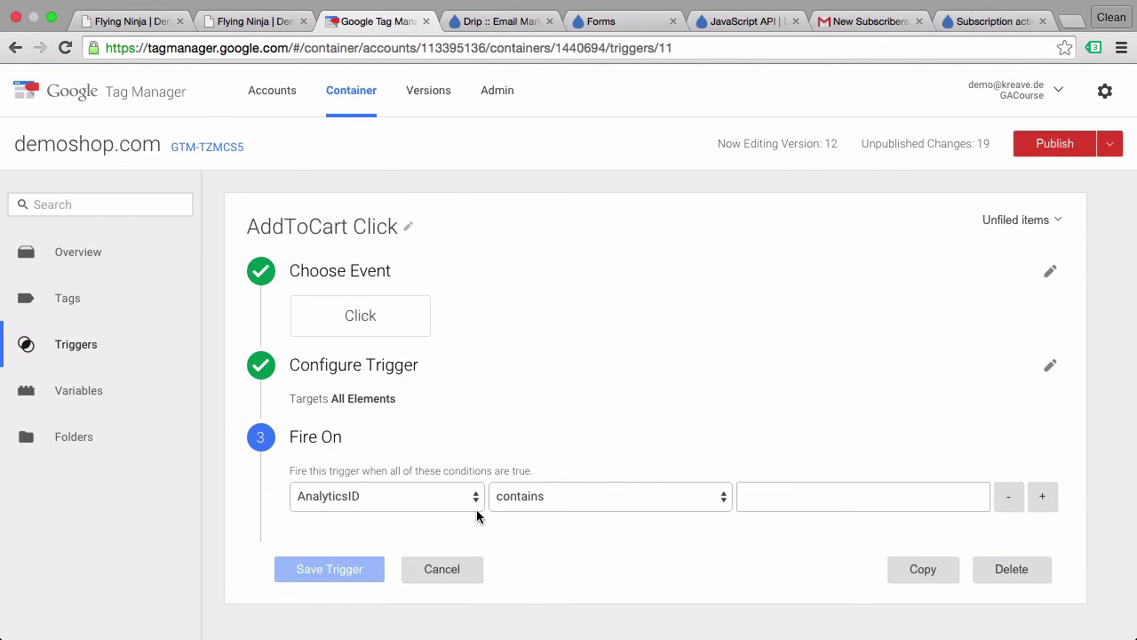
left_click(392, 498)
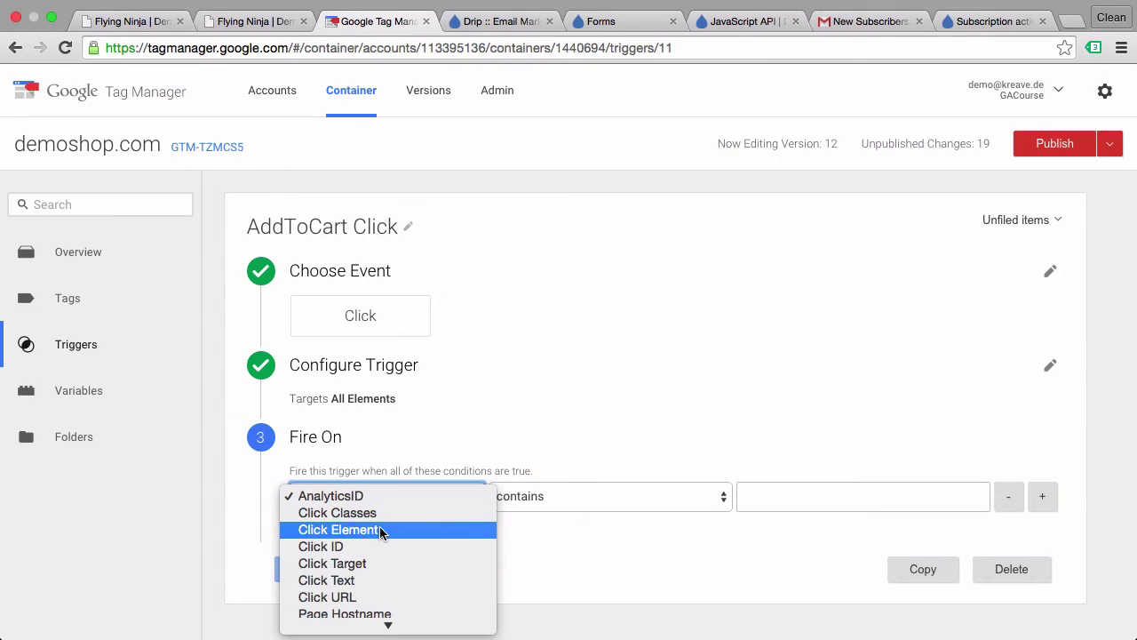
left_click(354, 581)
left_click(611, 494)
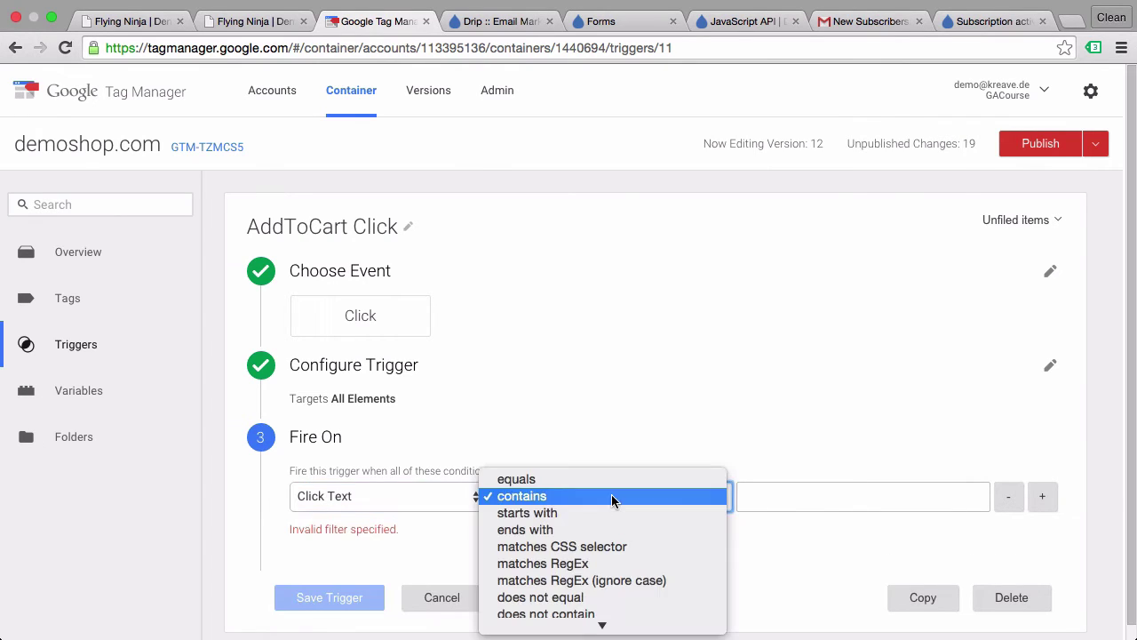
left_click(609, 484)
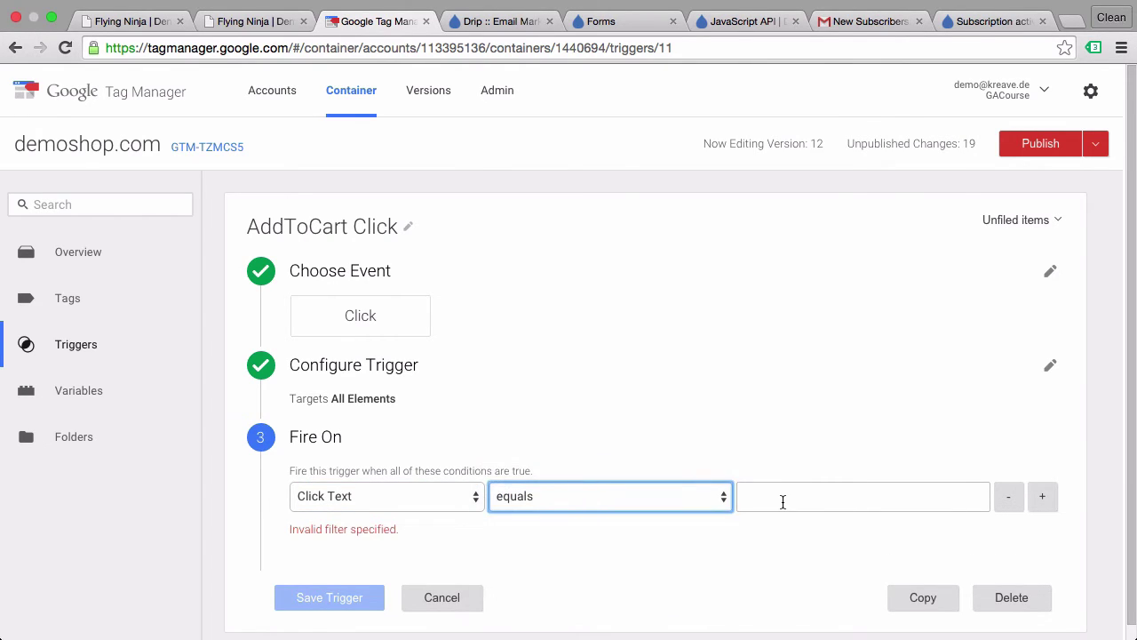
left_click(782, 502)
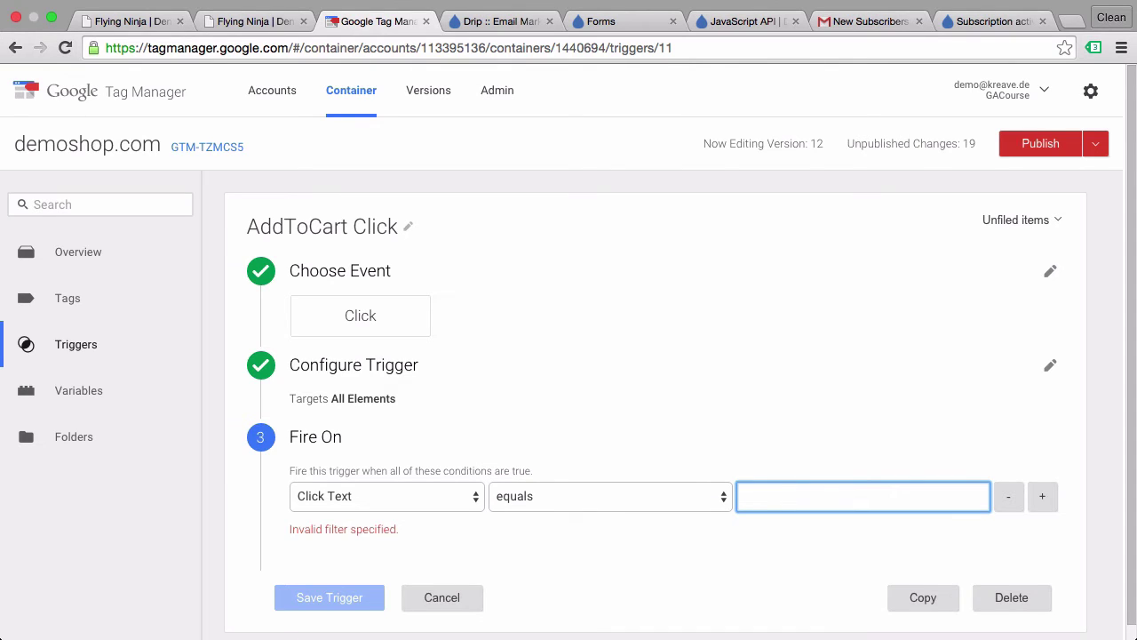
type("Add to Cart")
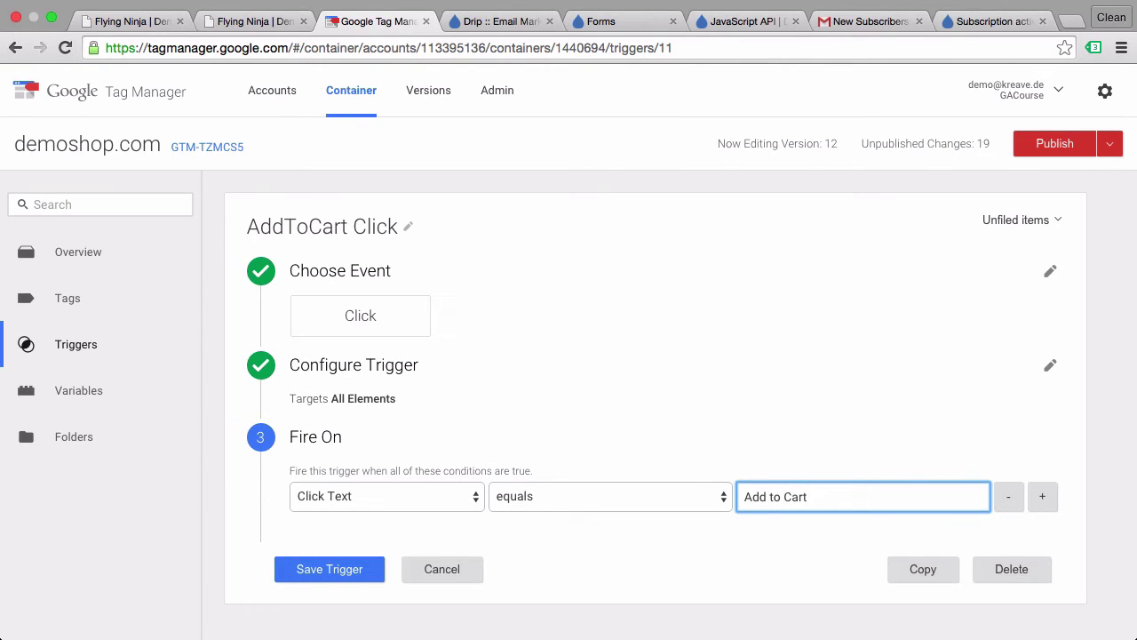
left_click(311, 569)
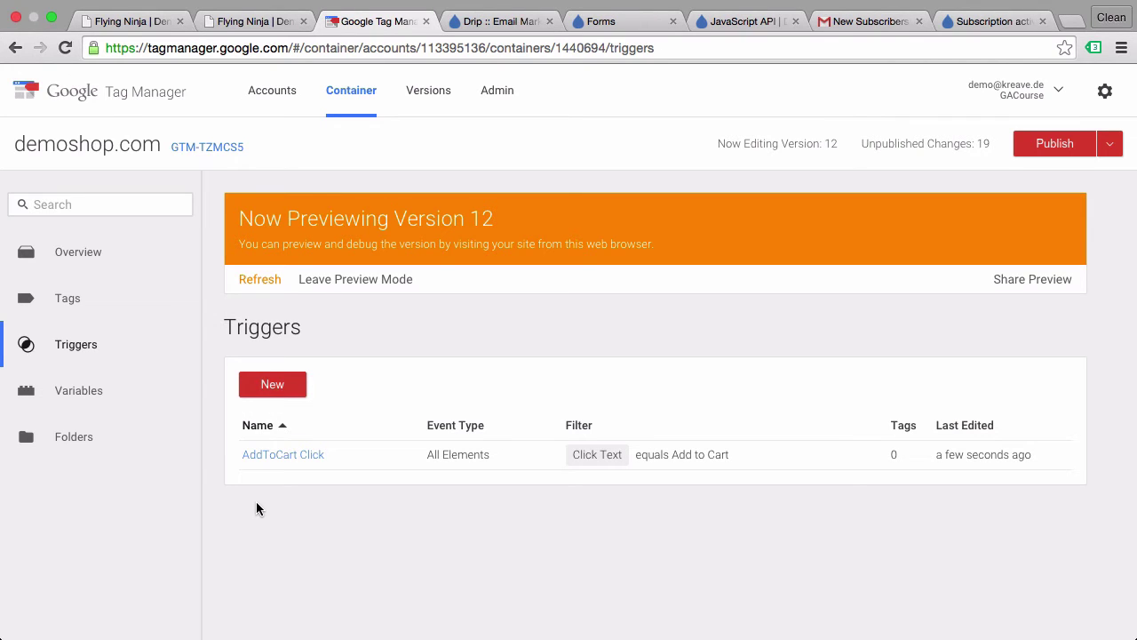
Copy the _dcq.push track example from Drip's Track an Event or Conversion section.
left_click(751, 23)
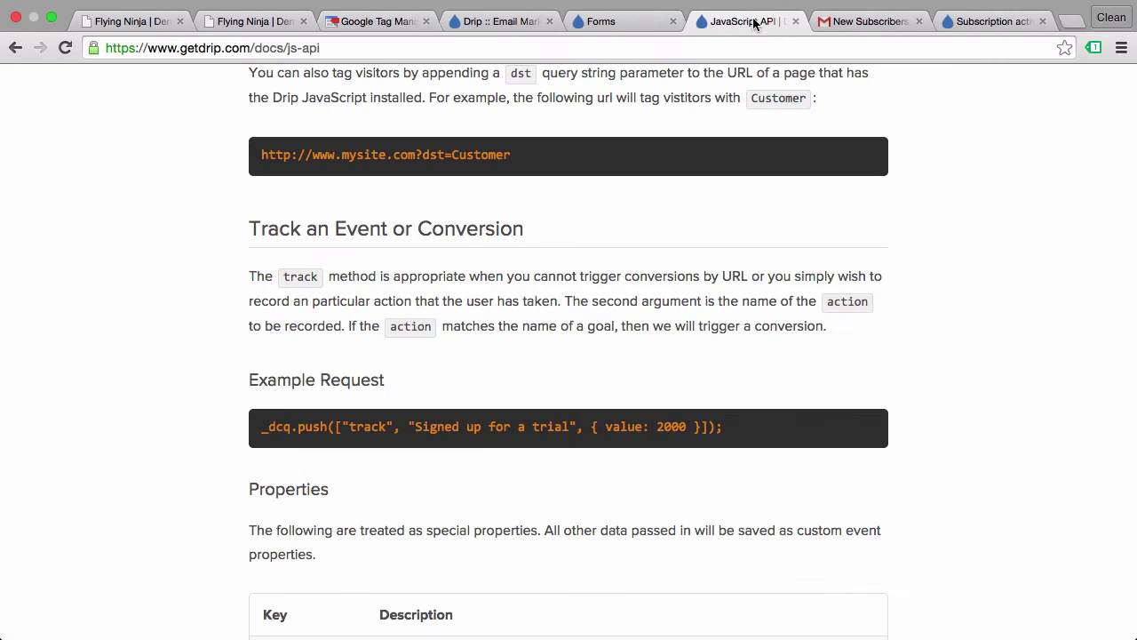
scroll(560, 275, "up", 10)
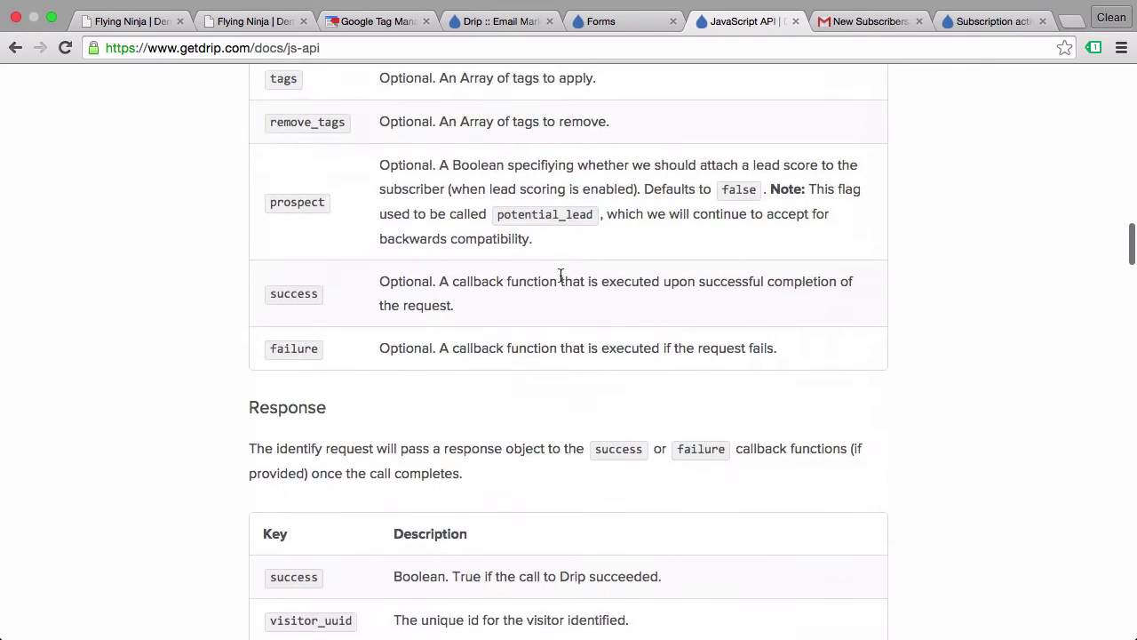
scroll(561, 277, "down", 15)
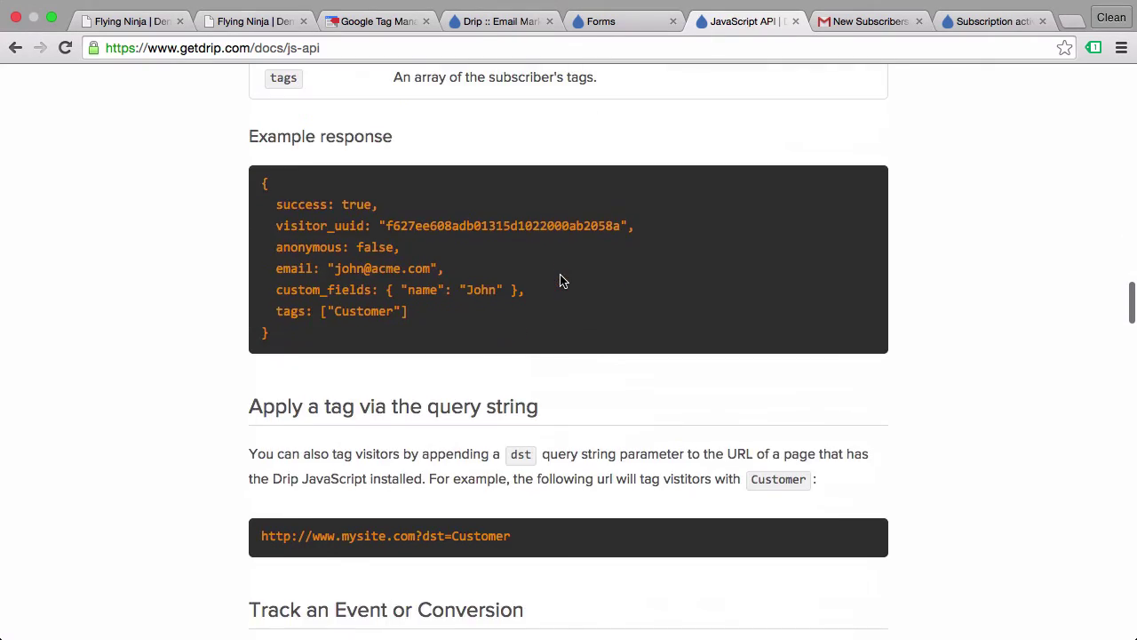
scroll(560, 281, "down", 5)
scroll(560, 278, "up", 1)
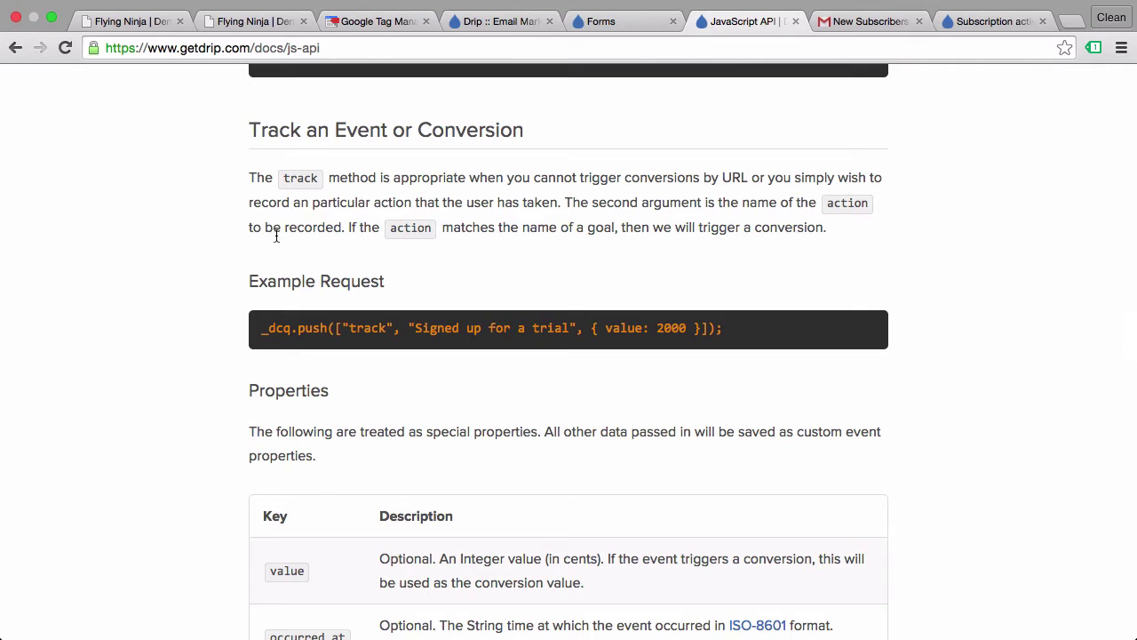
left_click_drag(263, 331, 742, 330)
right_click(670, 329)
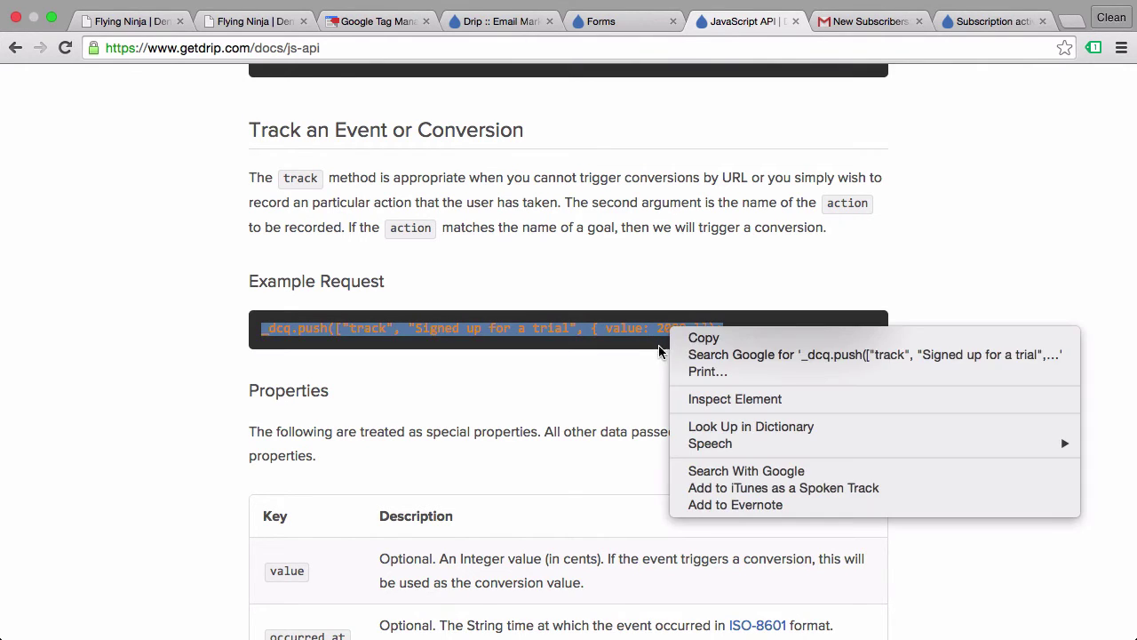
left_click(690, 335)
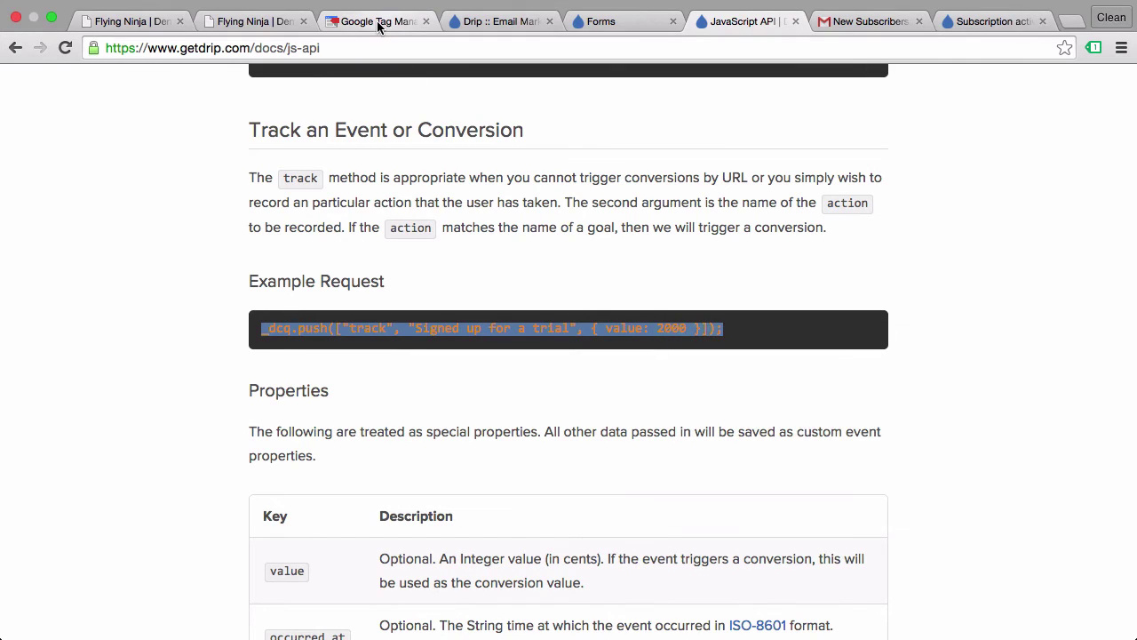
Create a new tag from the Tags list and title it 'Drip - Event - AddToCart'.
left_click(377, 21)
left_click(40, 297)
left_click(266, 384)
left_click(296, 229)
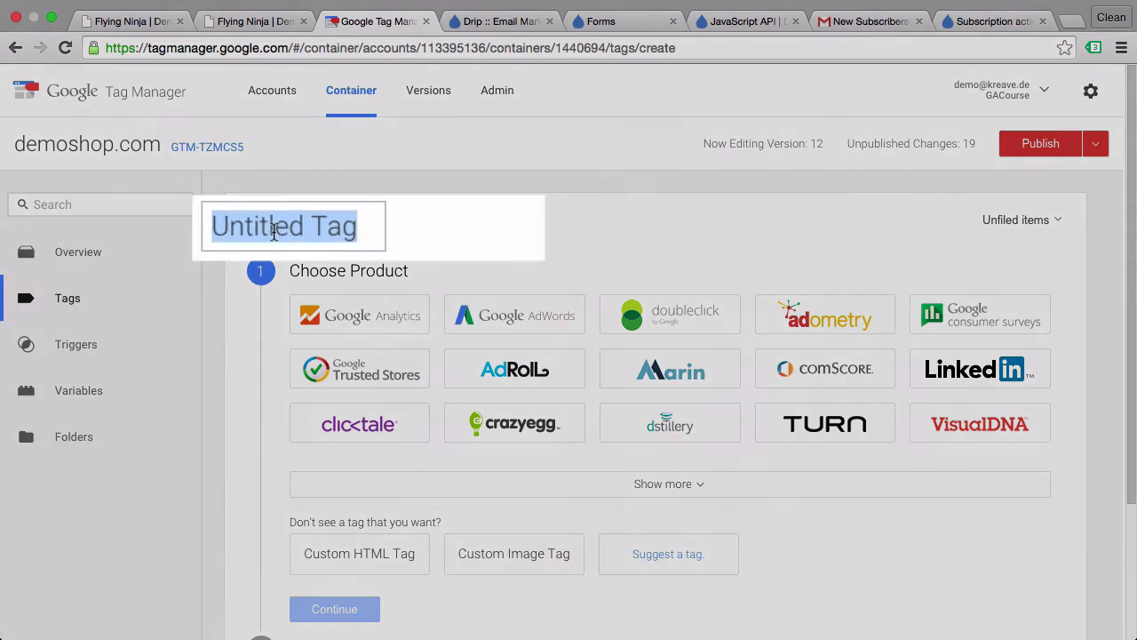
type("Drip ")
type("- Eve")
type("nt - c")
type("li")
key("BackSpace")
key("BackSpace")
key("BackSpace")
type("AddToCart")
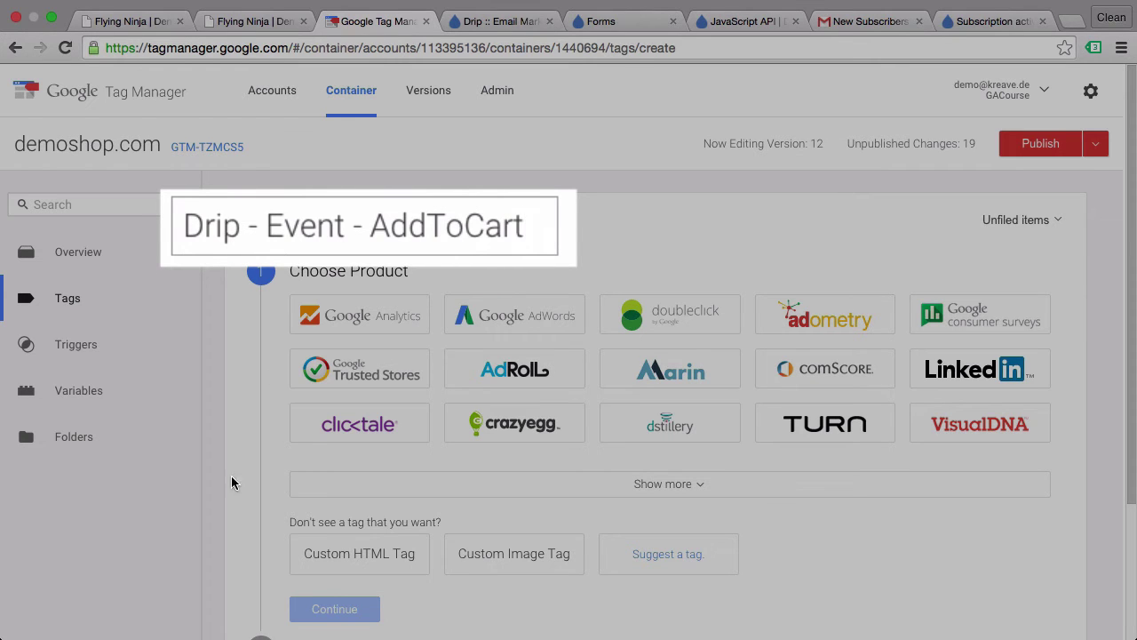
left_click(231, 489)
scroll(302, 471, "down", 3)
Make it a Custom HTML tag containing the copied _dcq.push track code wrapped in <script> tags.
left_click(389, 448)
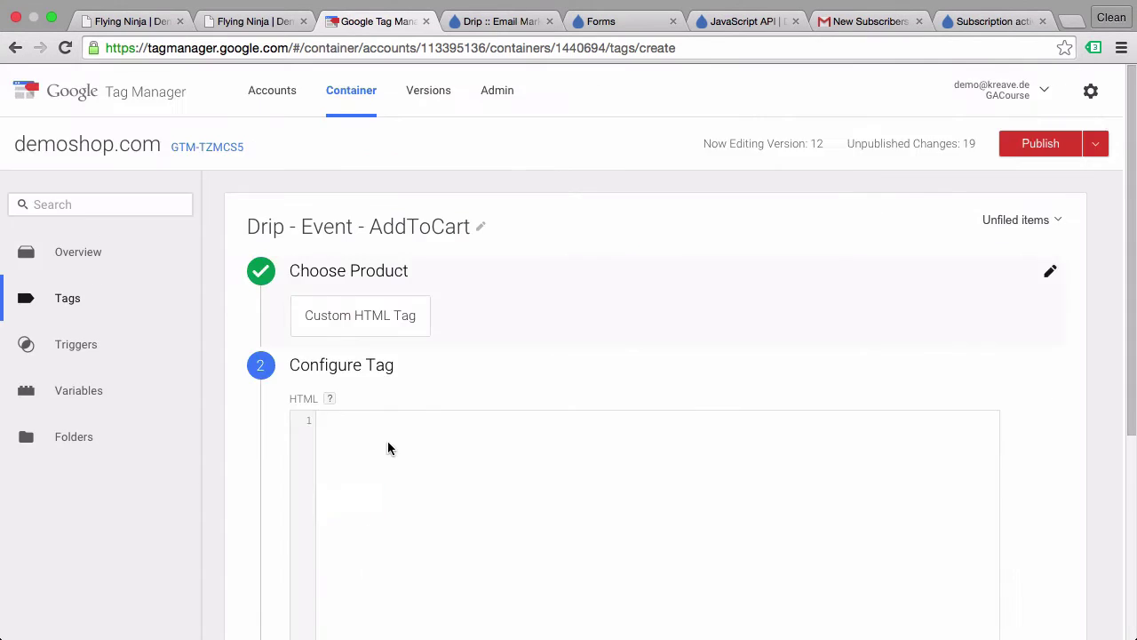
scroll(281, 460, "down", 3)
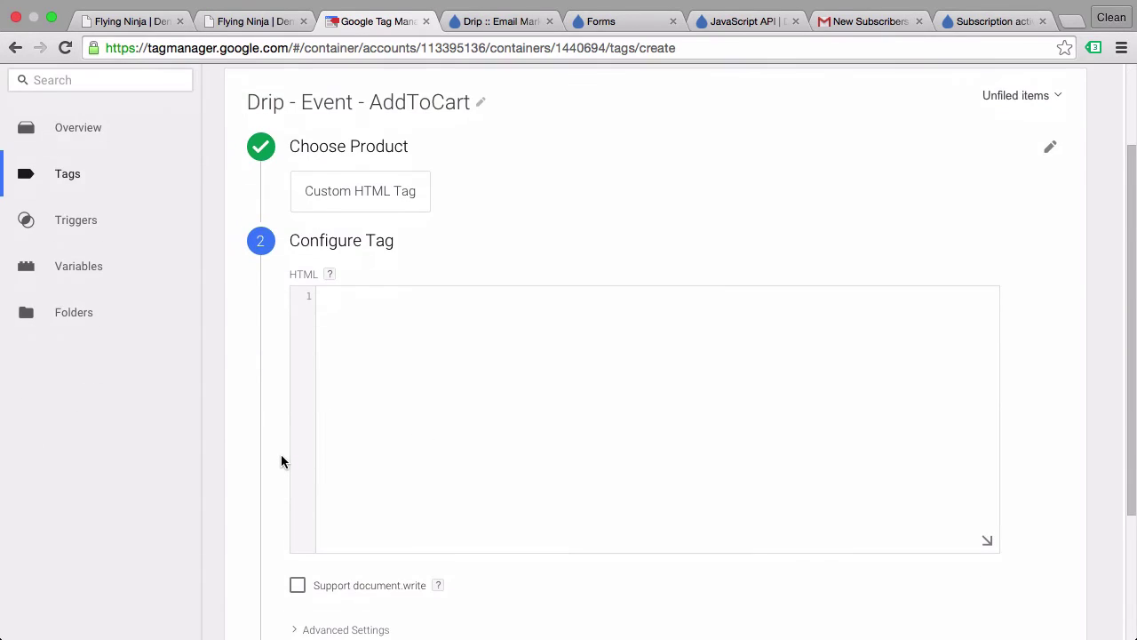
right_click(437, 426)
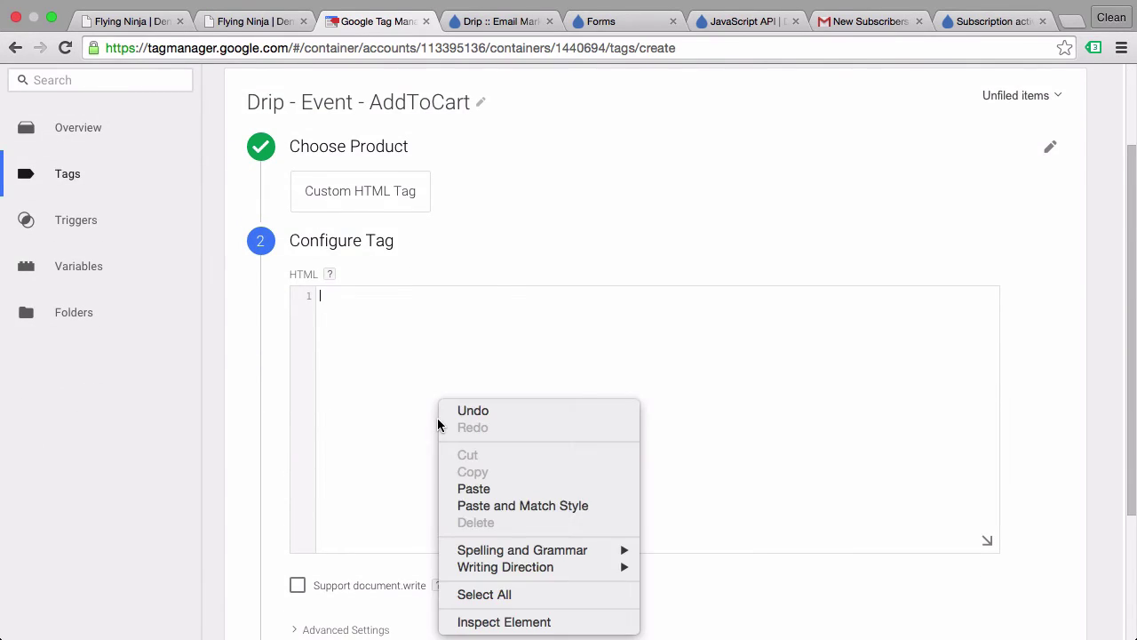
left_click(462, 488)
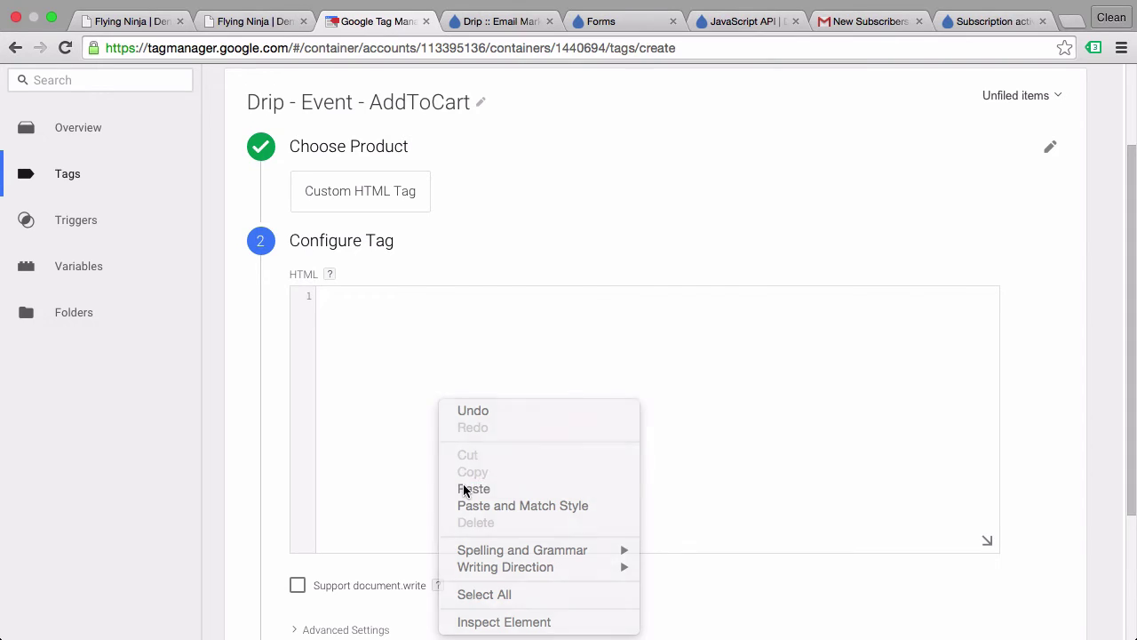
left_click(321, 297)
key("Return")
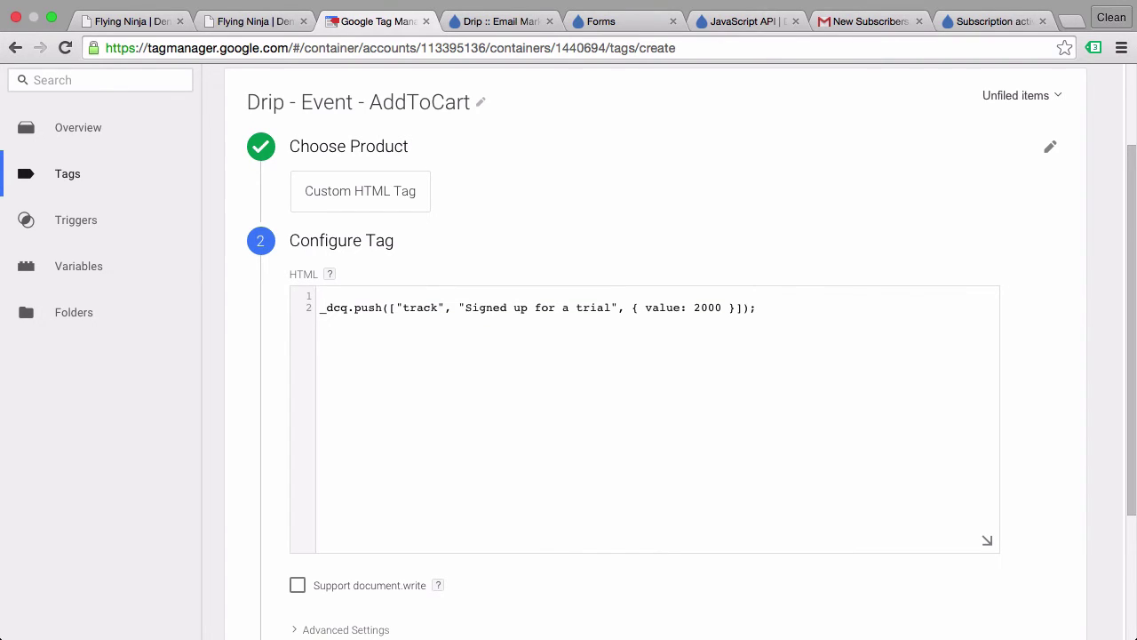
type("<script>")
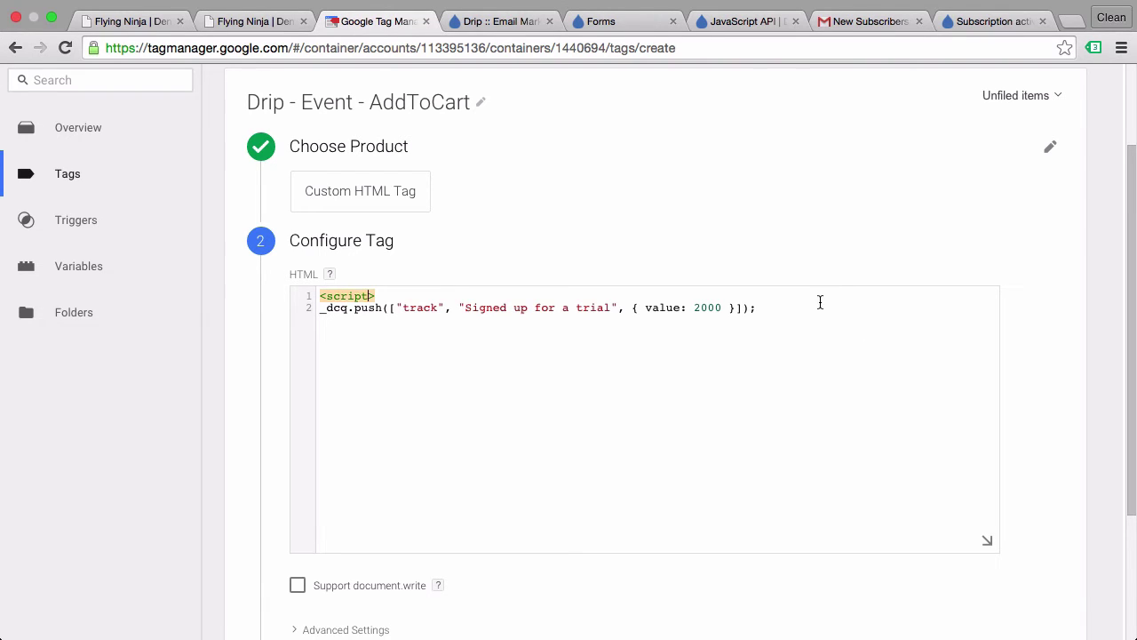
left_click(770, 317)
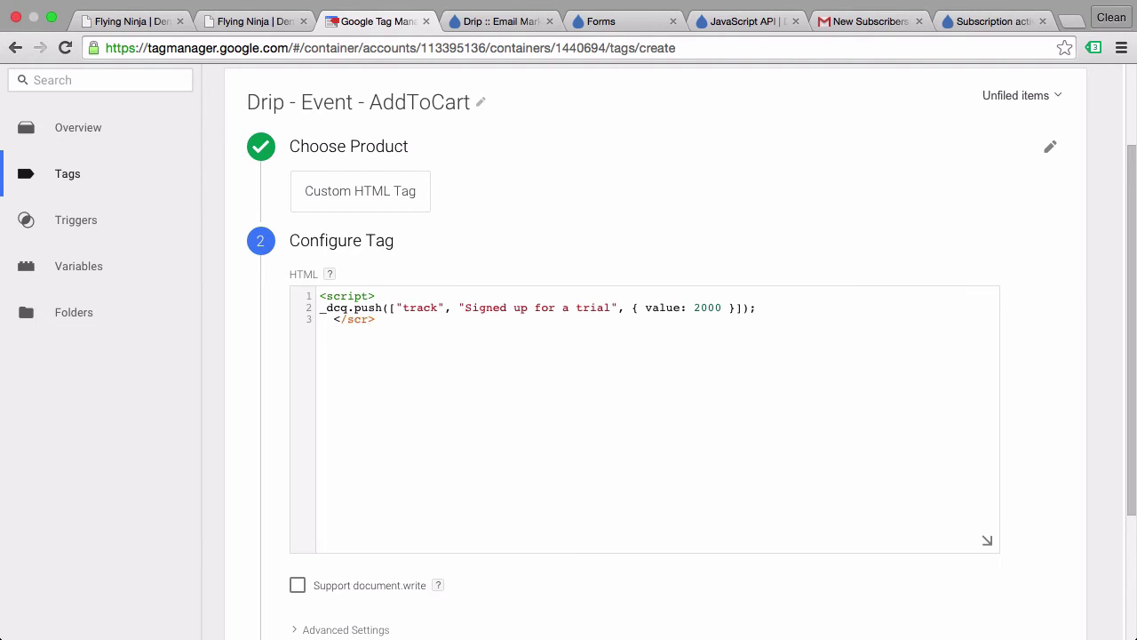
type("pt>")
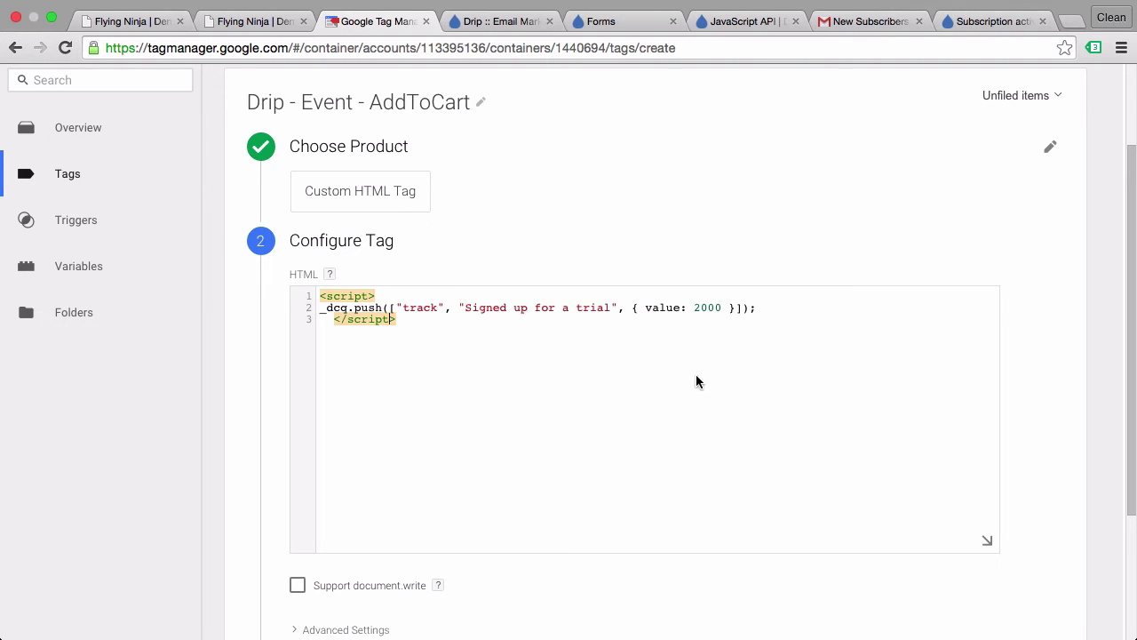
Rename the event to 'add to cart click' and replace value 2000 with a url: {{}} placeholder.
left_click(987, 541)
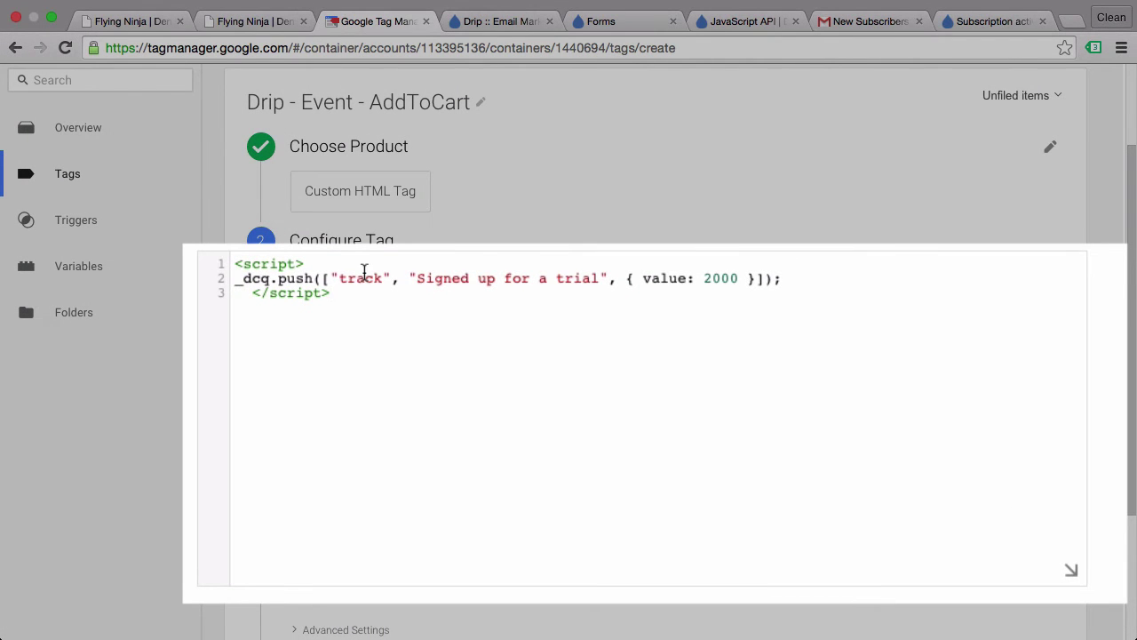
left_click(417, 279)
left_click_drag(429, 282, 602, 283)
type("add to c")
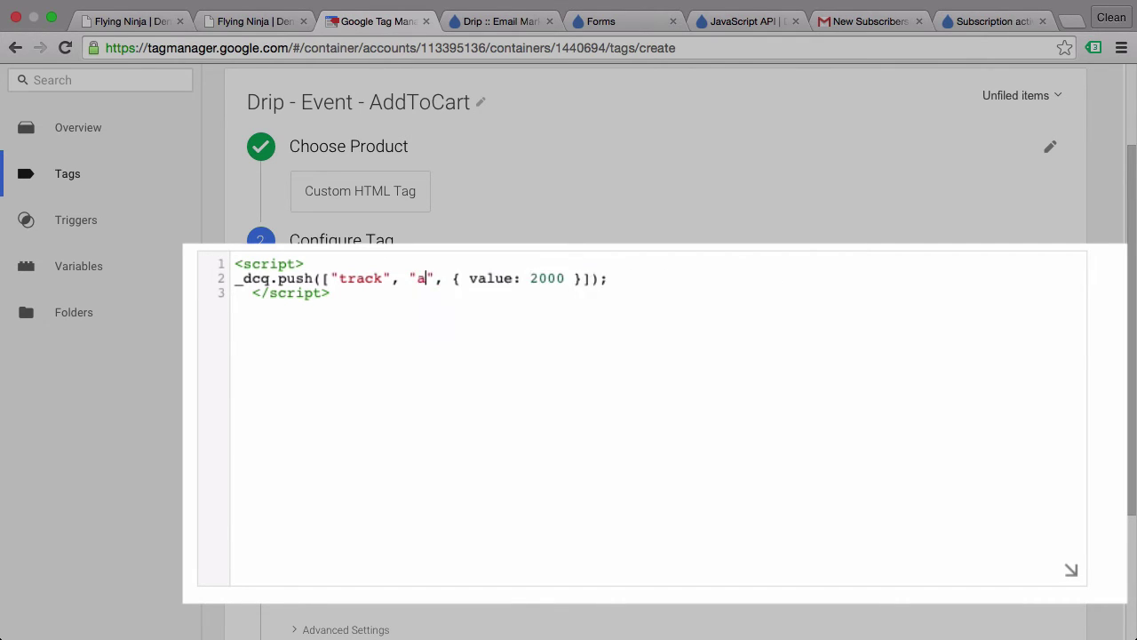
type("art click")
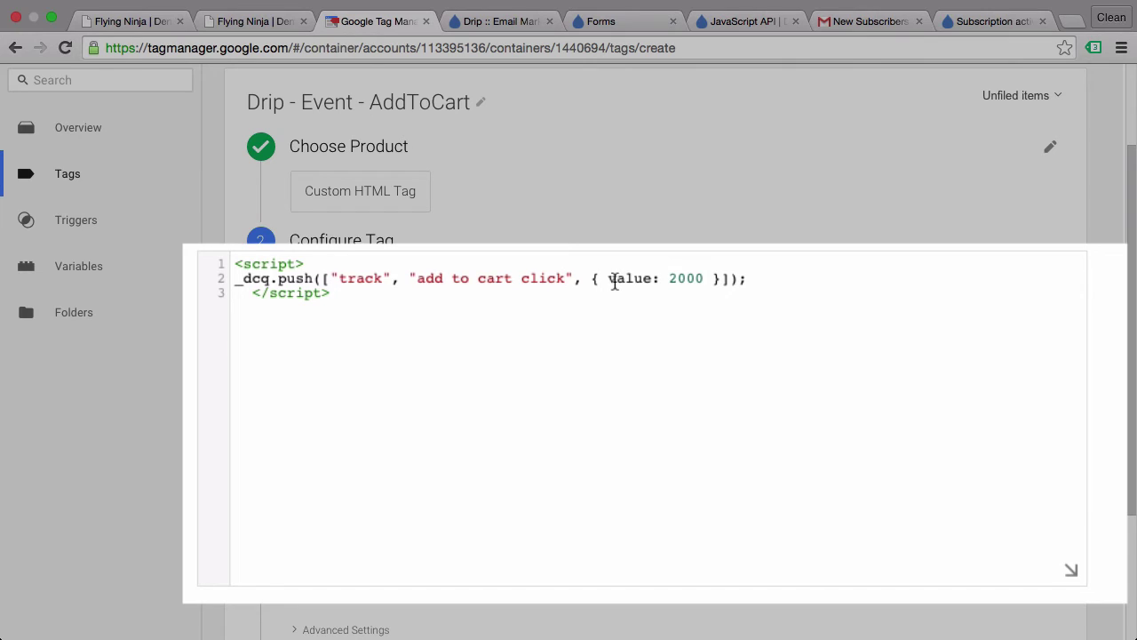
left_click_drag(610, 280, 655, 280)
type("url")
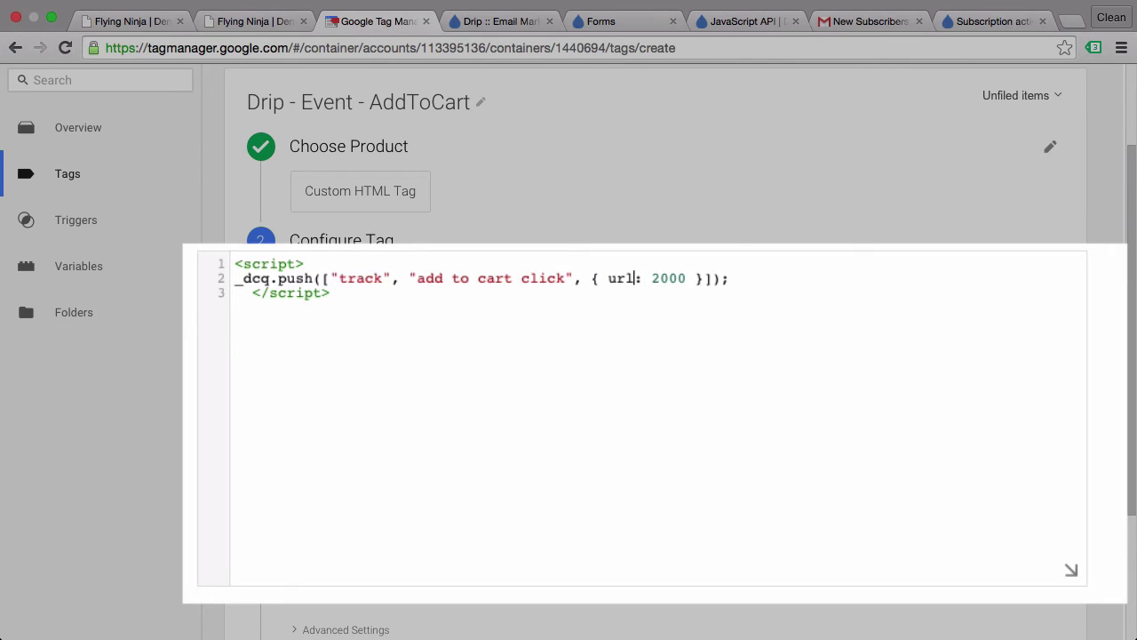
double_click(678, 276)
key("BackSpace")
type("{")
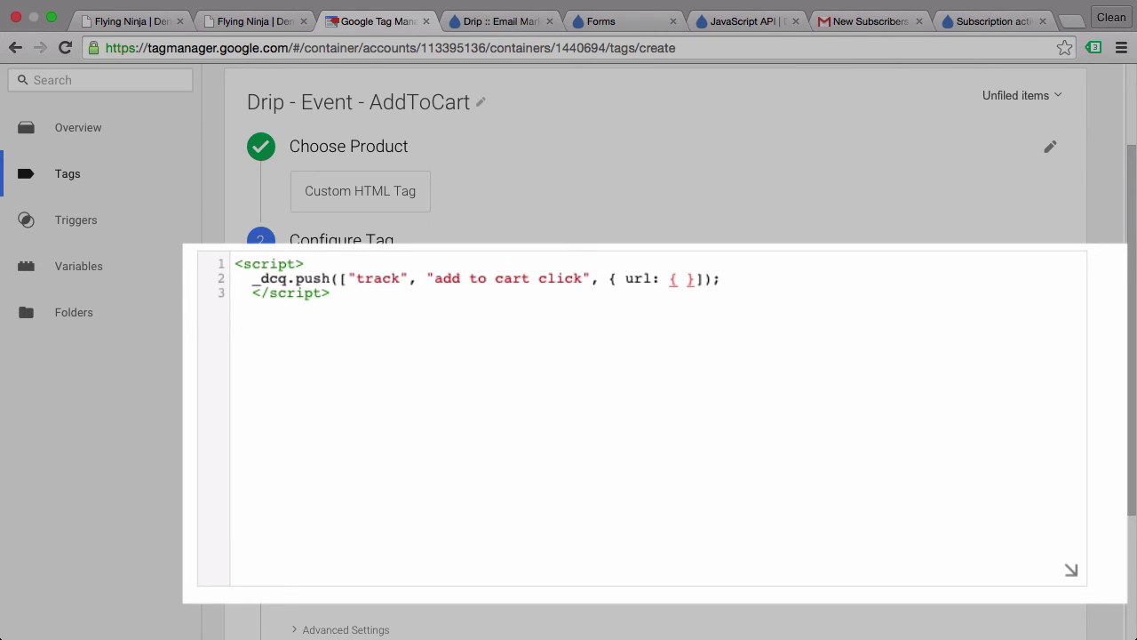
type("{}}")
key("Left")
key("Escape")
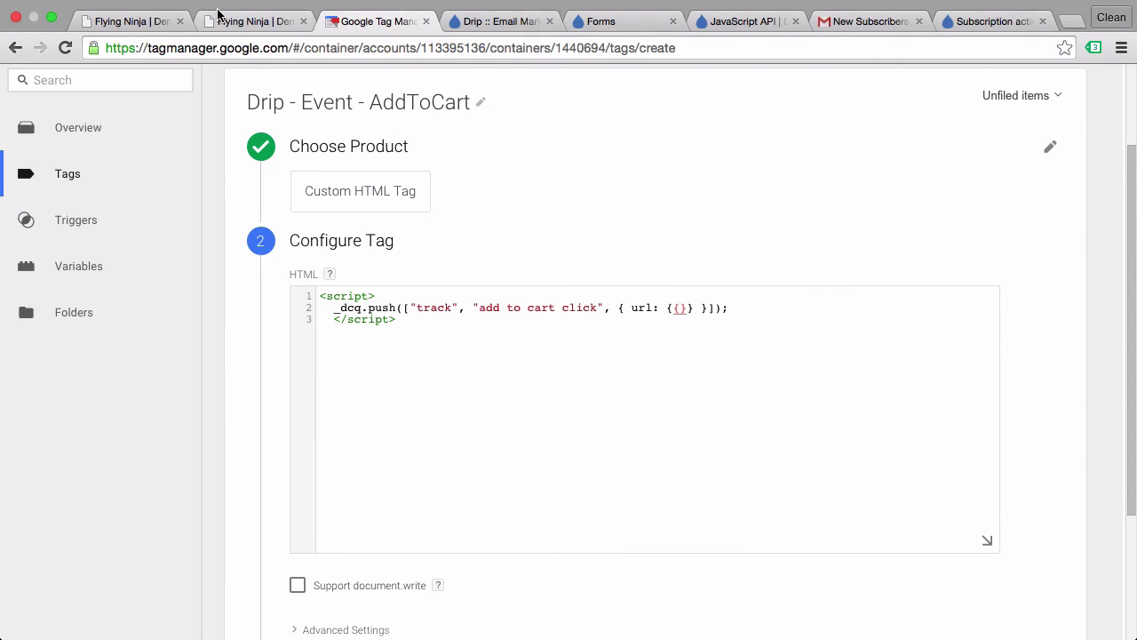
left_click(220, 22)
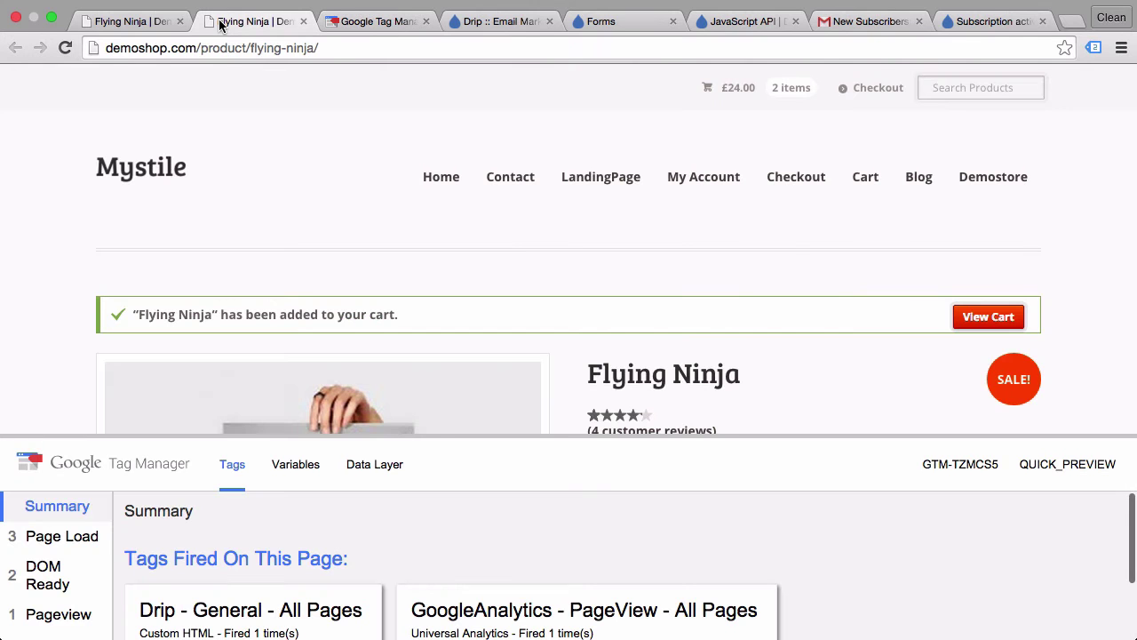
left_click(137, 19)
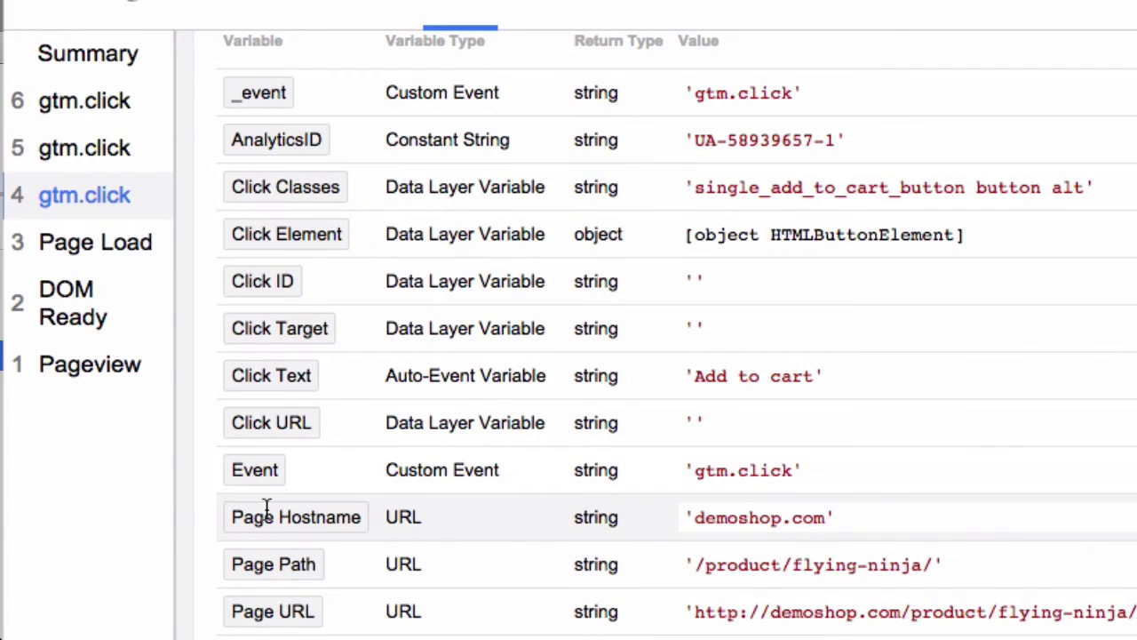
scroll(264, 507, "down", 2)
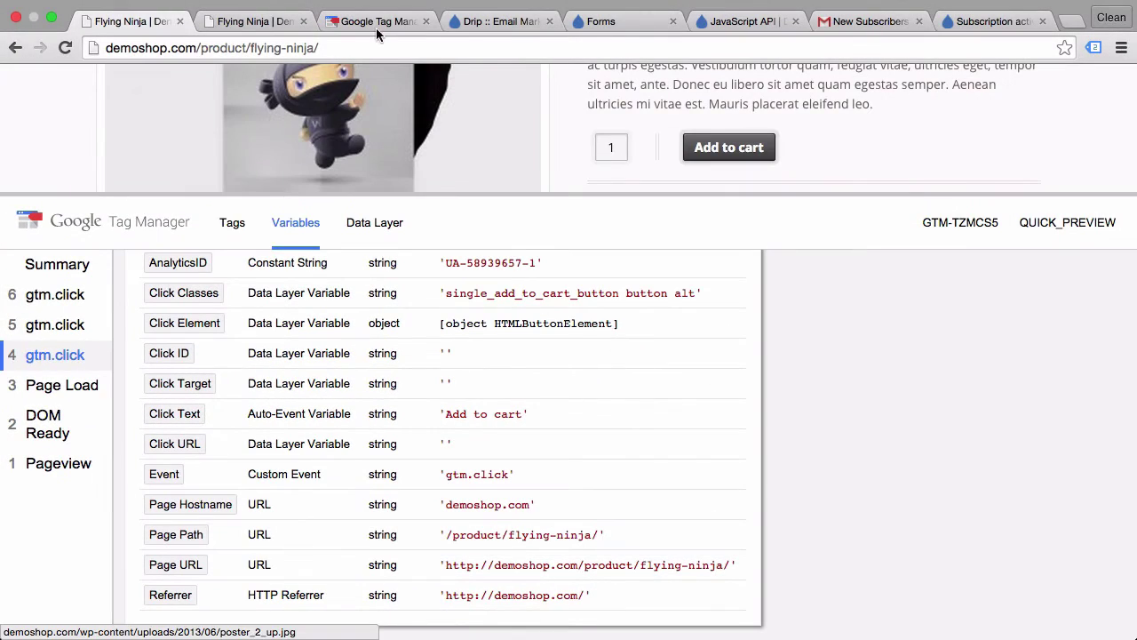
Fill the url placeholder with {{Page URL}} and finish the tag configuration.
left_click(379, 23)
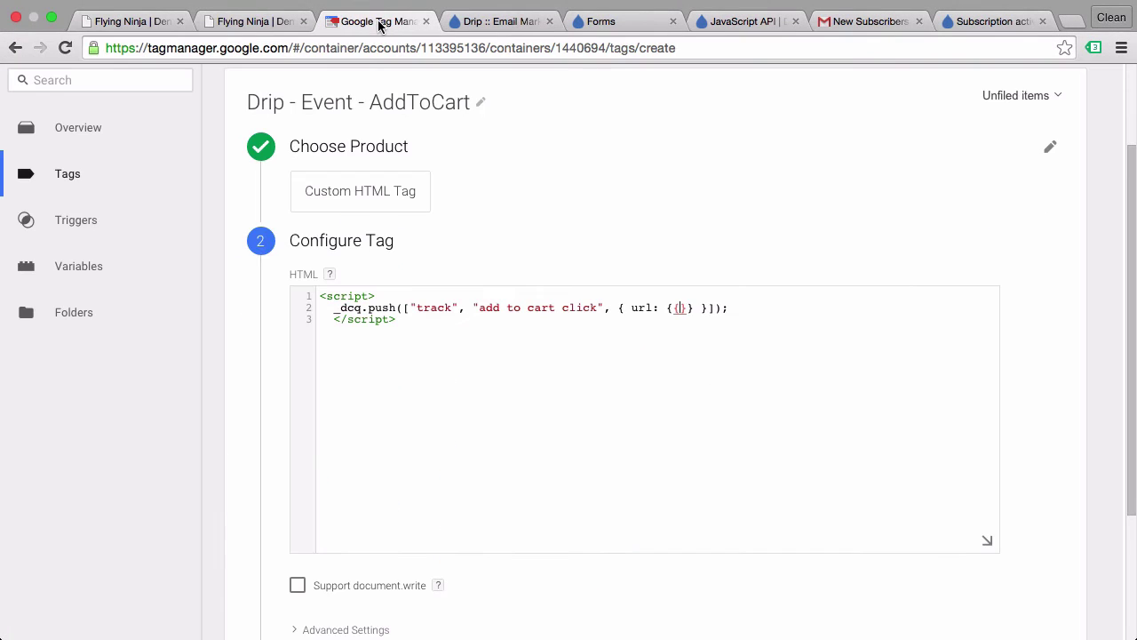
type("PA")
key("BackSpace")
type("age URL")
scroll(215, 399, "down", 3)
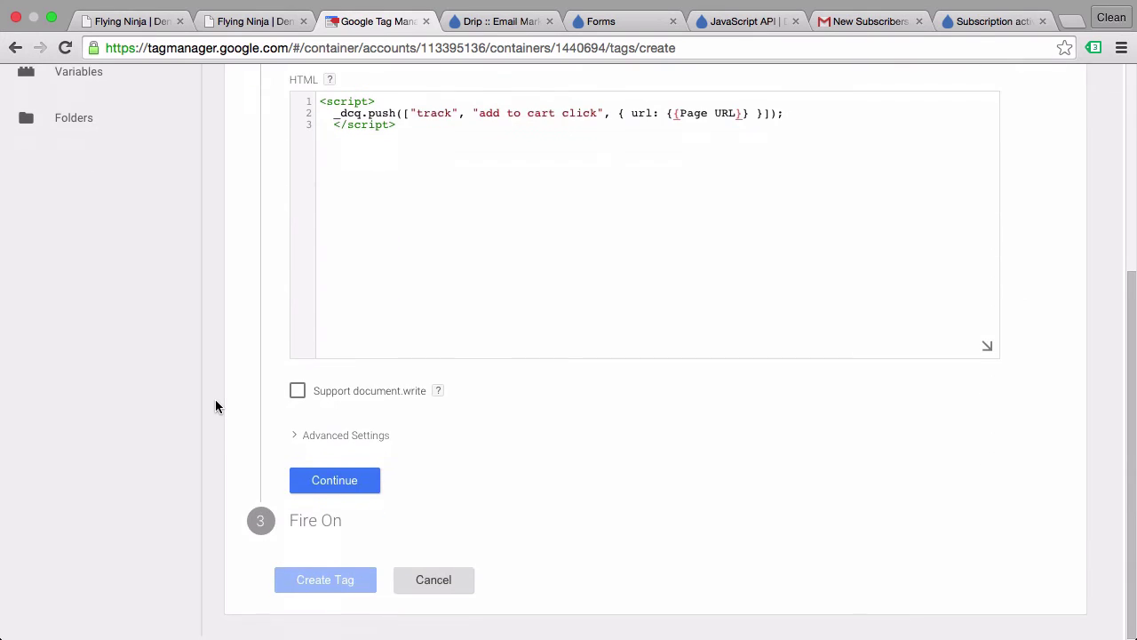
left_click(354, 486)
Set the tag to fire on the AddToCart Click trigger and create it.
left_click(999, 525)
left_click(147, 266)
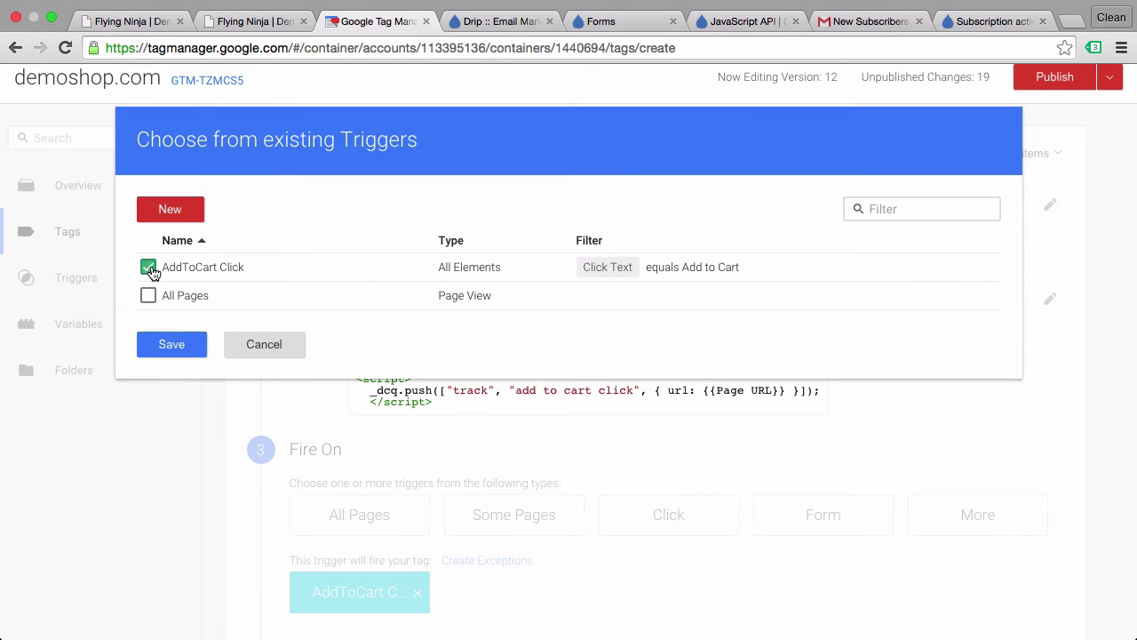
left_click(165, 346)
scroll(202, 573, "down", 2)
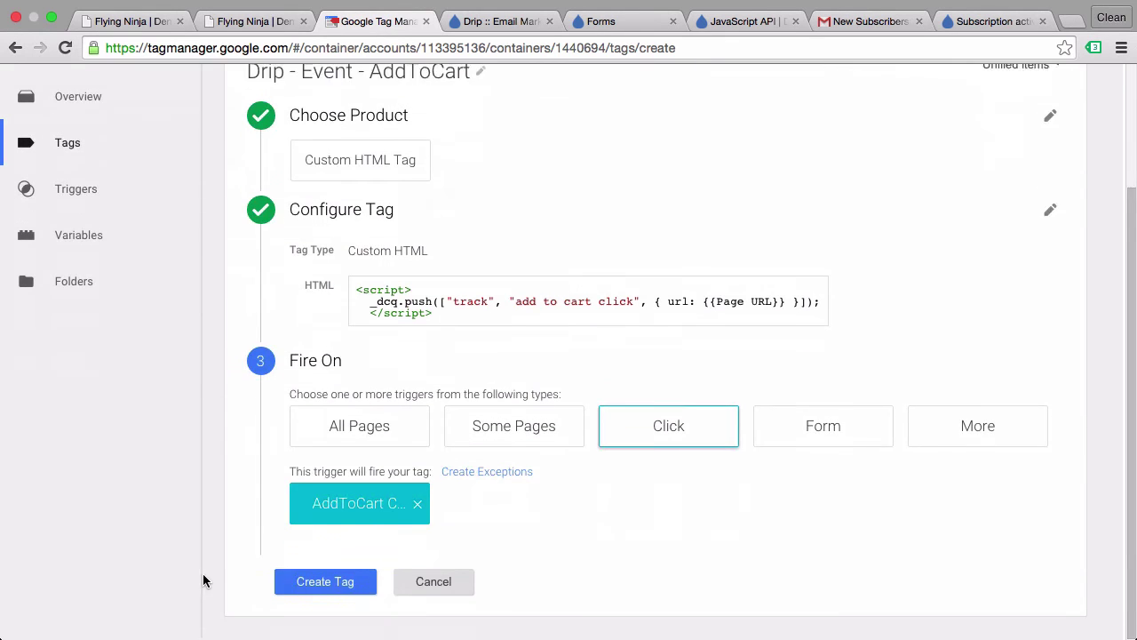
left_click(322, 583)
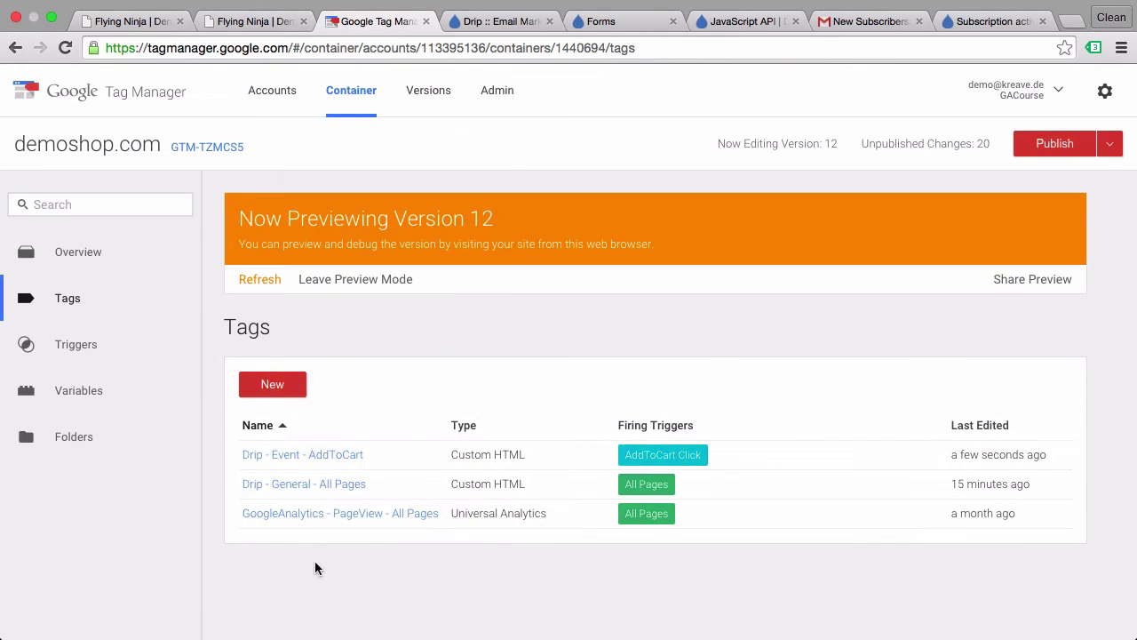
Refresh the GTM preview, reload the shop page, close the duplicate tab, and add Flying Ninja to the cart.
left_click(252, 290)
left_click(116, 21)
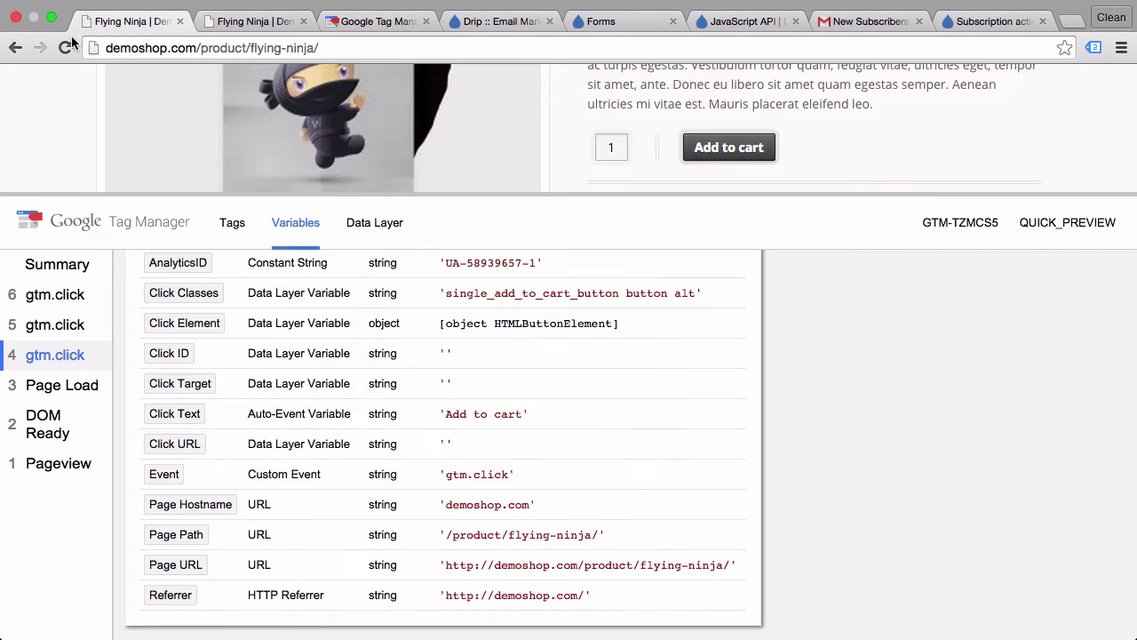
left_click(65, 48)
middle_click(267, 20)
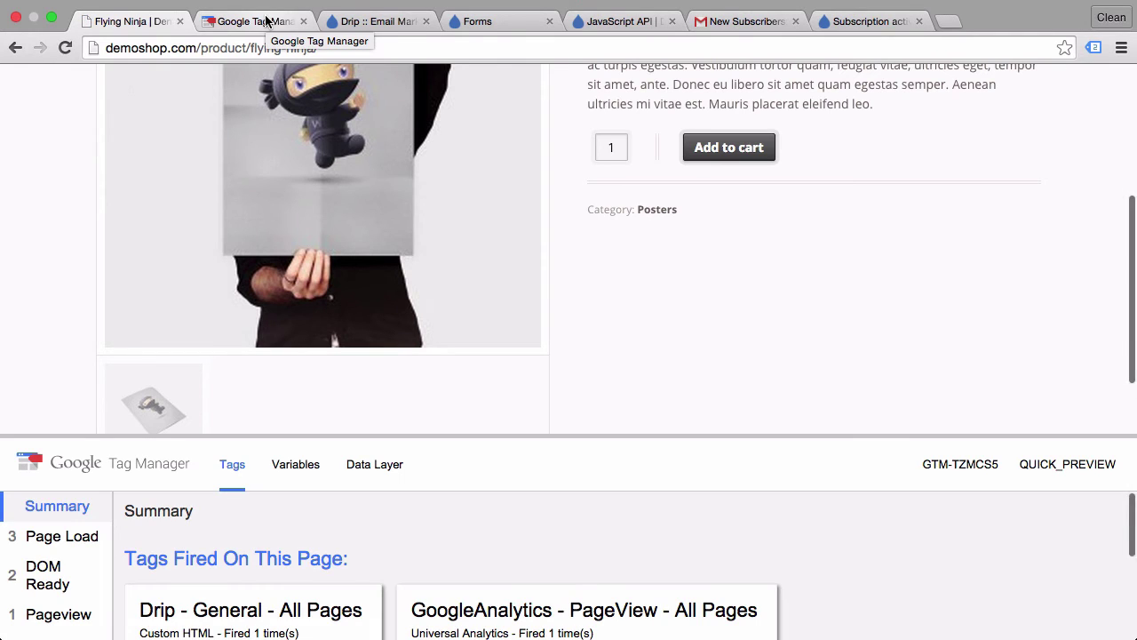
left_click(737, 147, "shift+super")
Inspect the new gtm.click event, which lists Drip - Event - AddToCart among tags not fired.
left_click(129, 21)
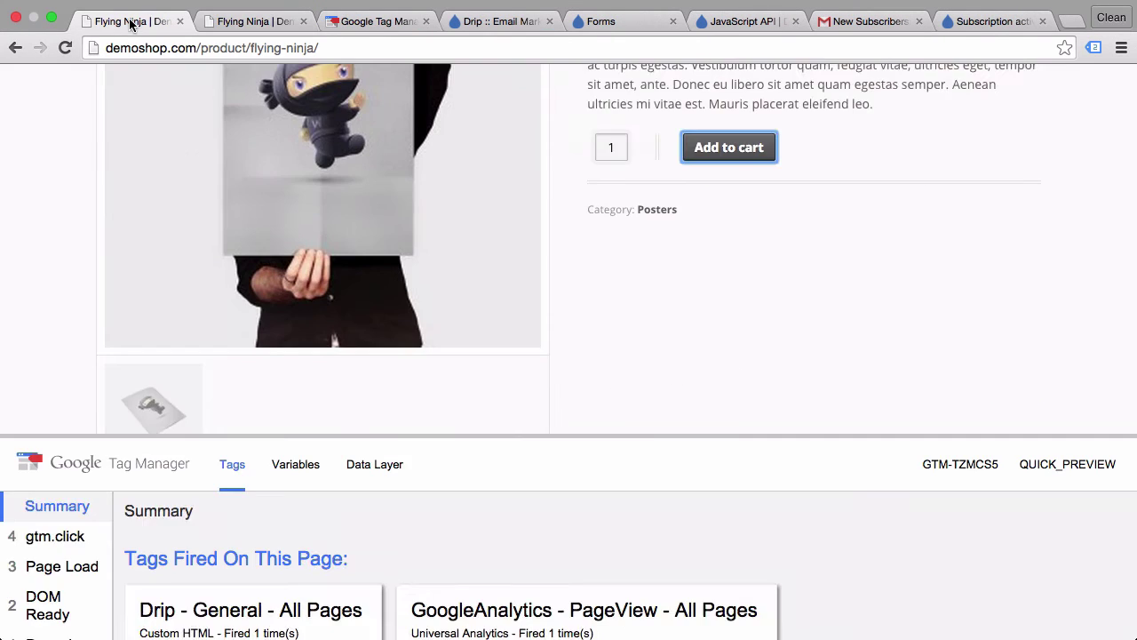
left_click(55, 536)
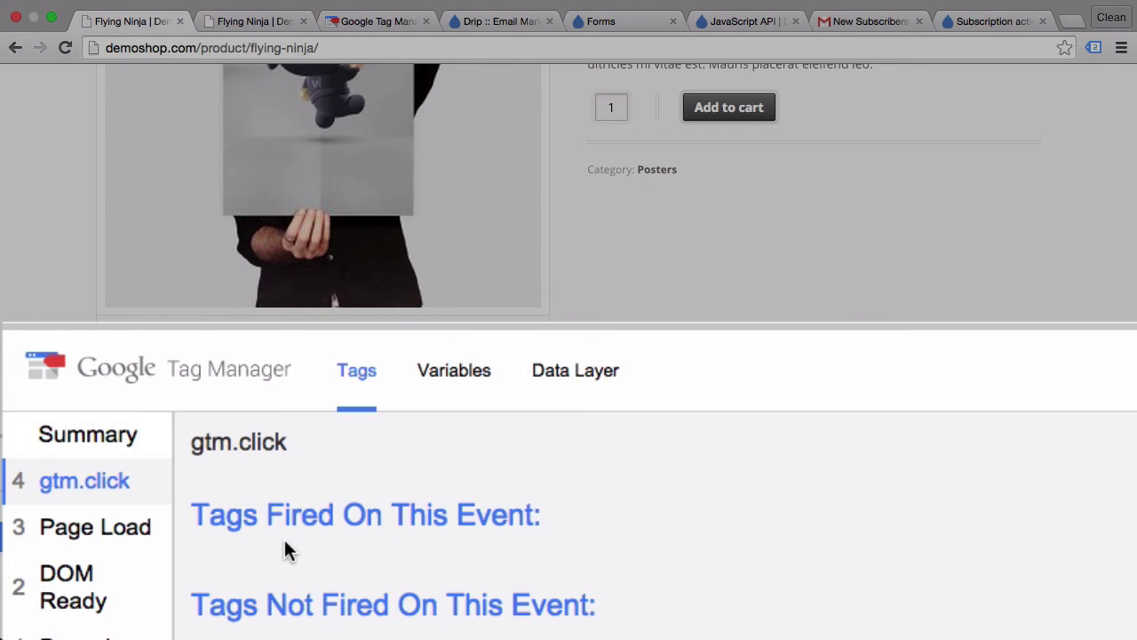
scroll(285, 540, "down", 3)
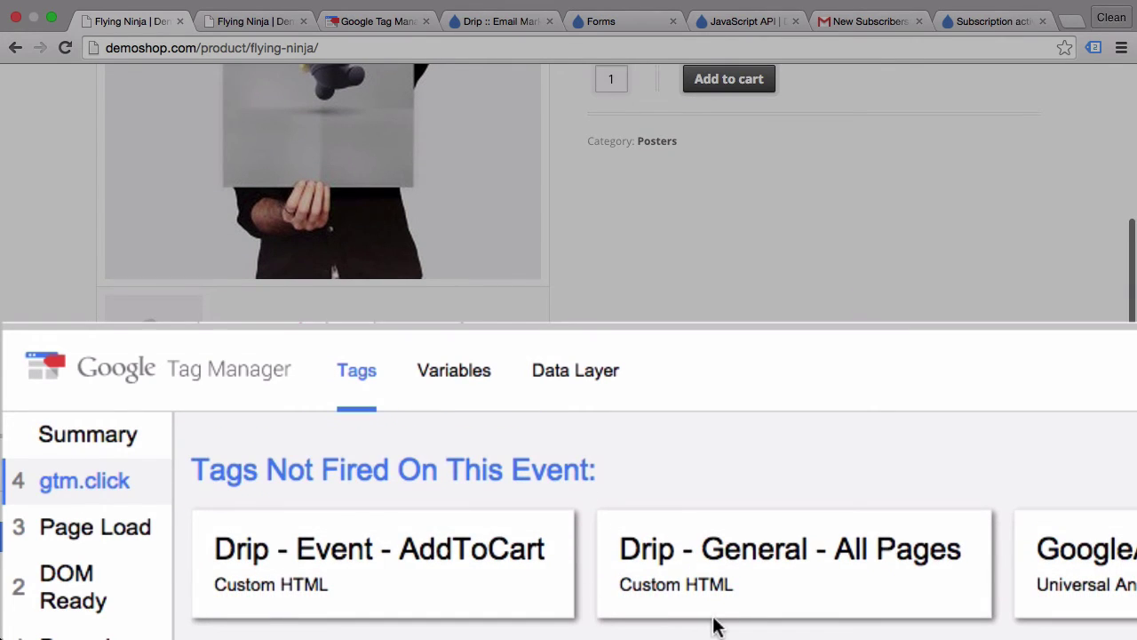
Compare the unfired Drip - Event - AddToCart tag's 'Add to Cart' filter with the click's variables, then open Triggers.
left_click(431, 562)
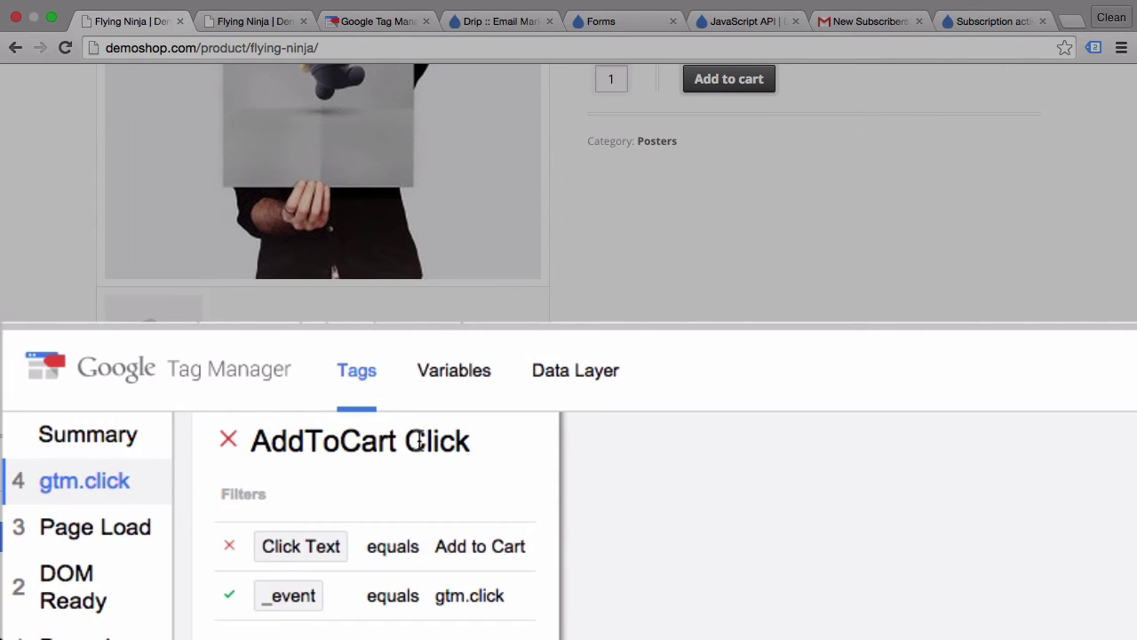
scroll(670, 458, "up", 3)
scroll(669, 458, "down", 2)
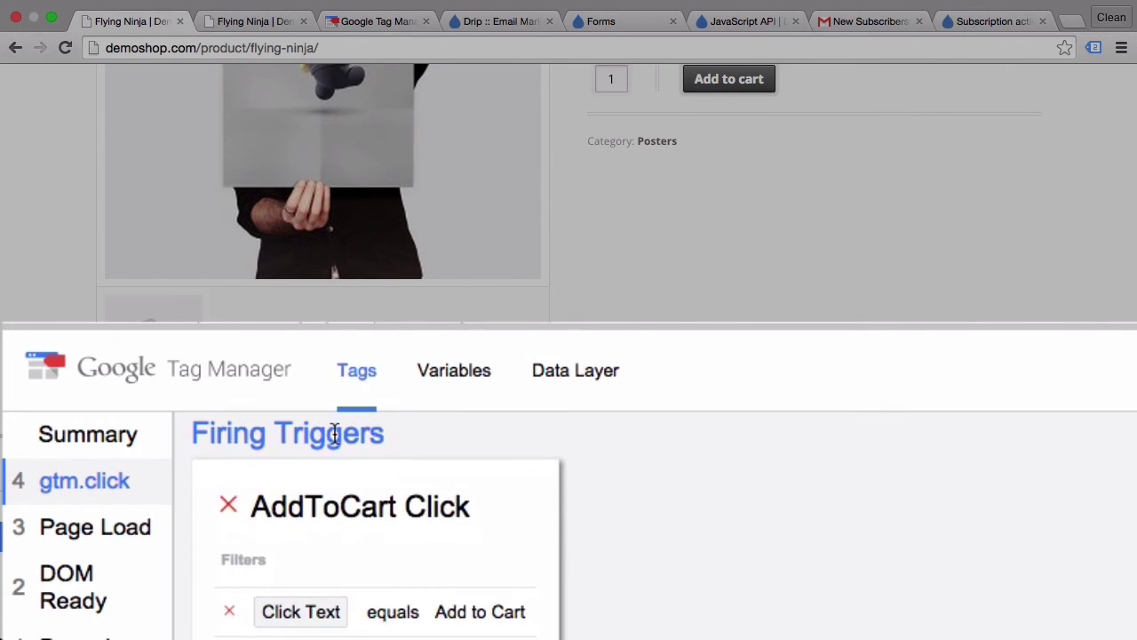
left_click_drag(363, 325, 355, 11)
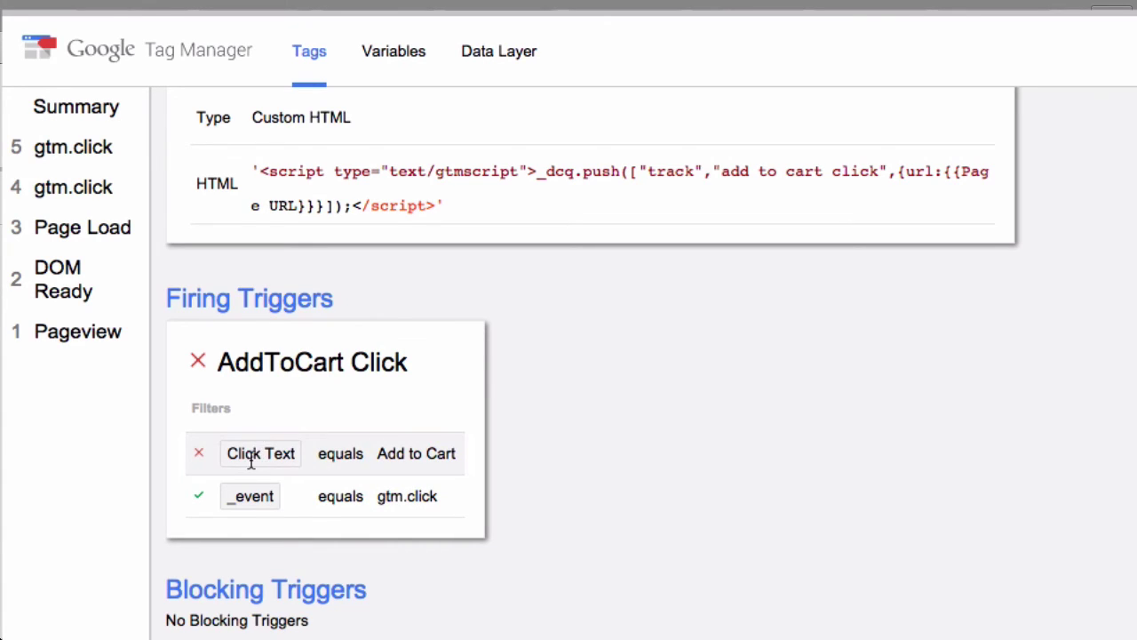
left_click(407, 59)
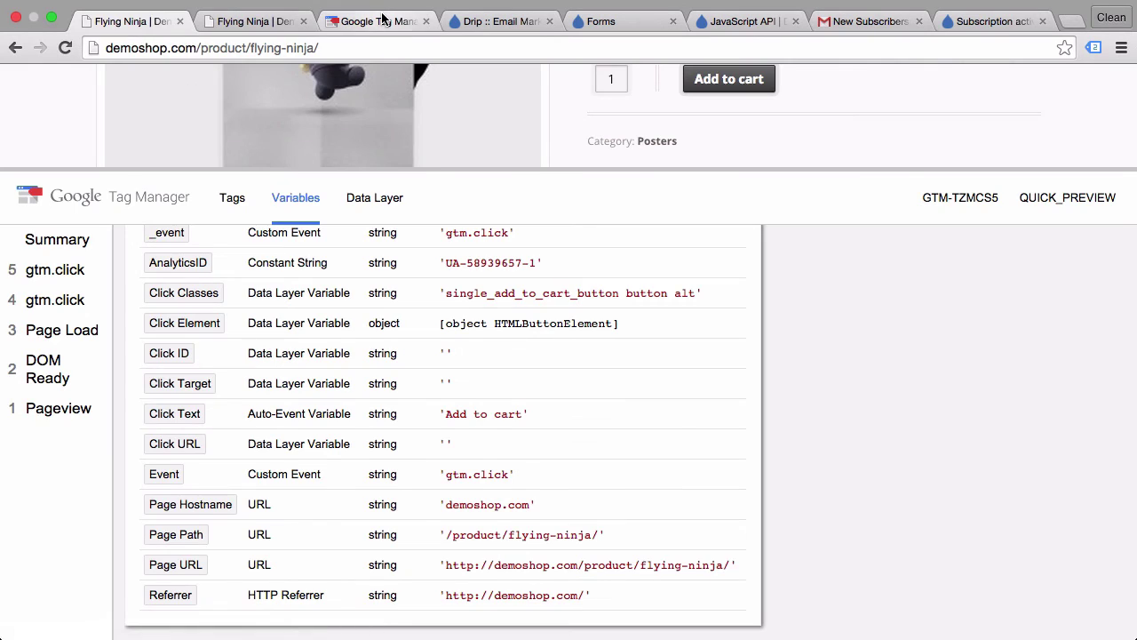
left_click(382, 18)
left_click(46, 348)
Change the AddToCart Click condition value to 'Add to cart' with a lowercase c and save.
left_click(291, 456)
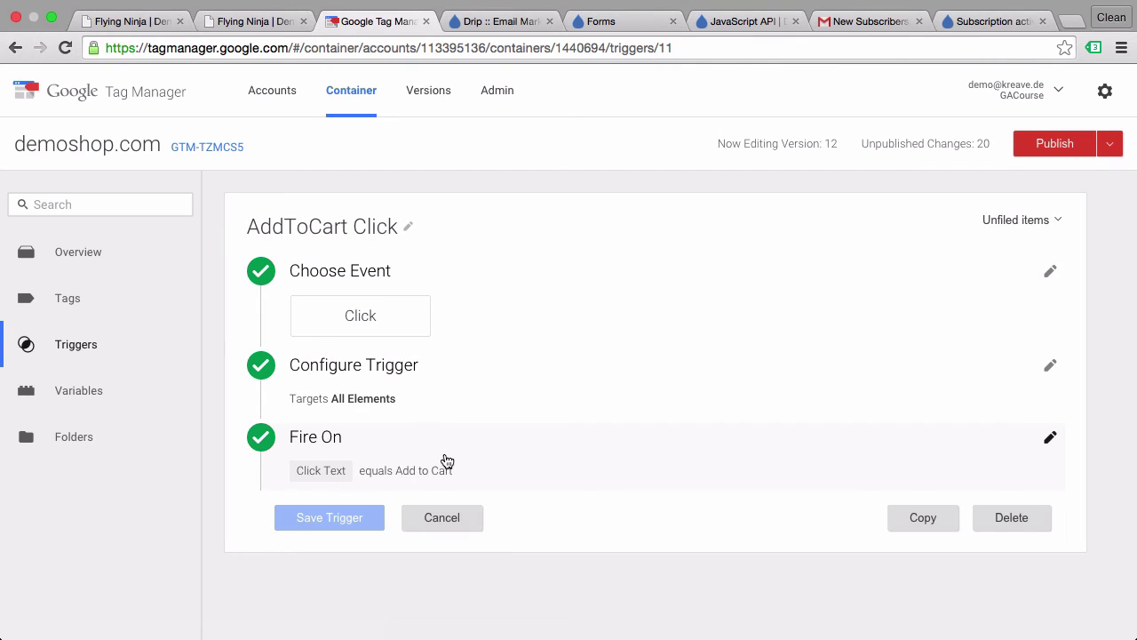
left_click(447, 462)
left_click(790, 490)
key("BackSpace")
type("c")
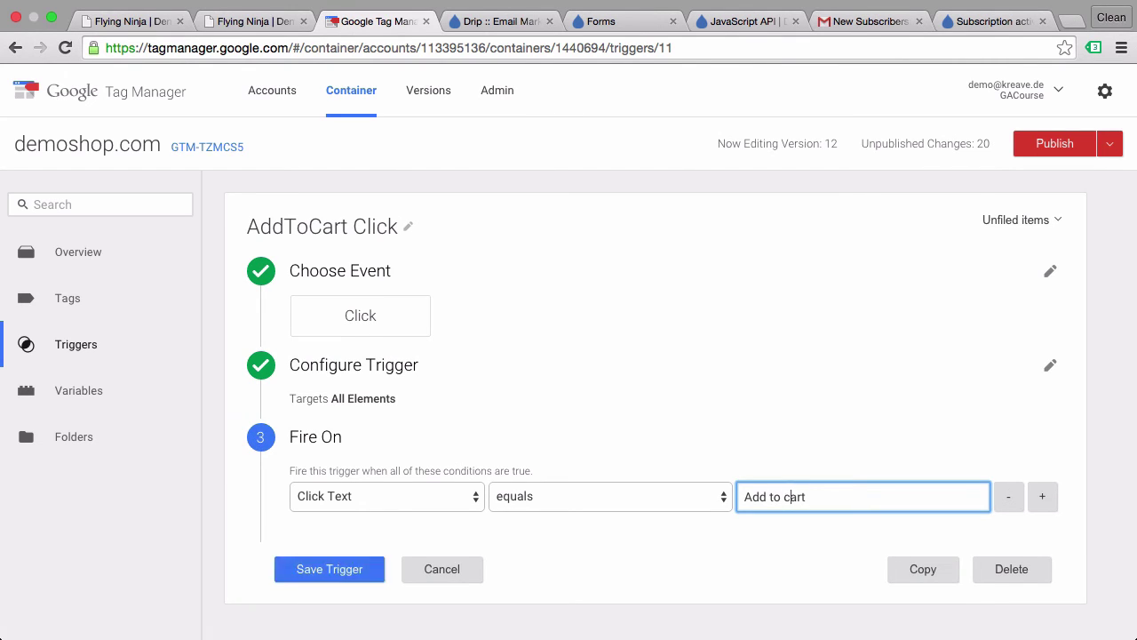
left_click(330, 569)
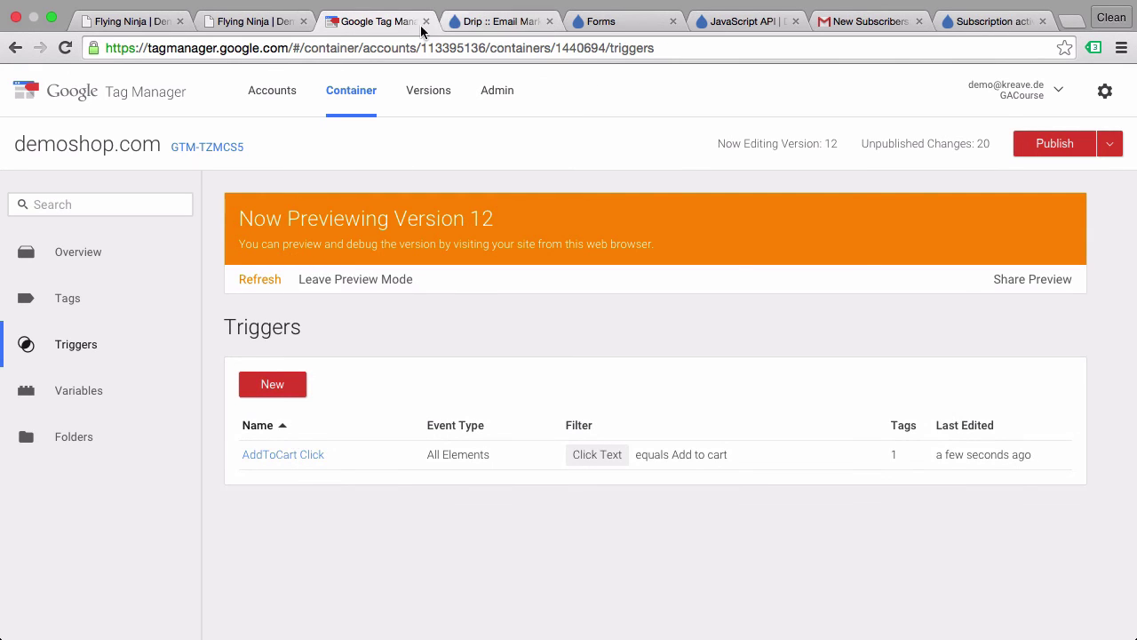
Reload the Flying Ninja product page, close the duplicate tab, and add Flying Ninja to the cart.
left_click(111, 21)
key("super+r")
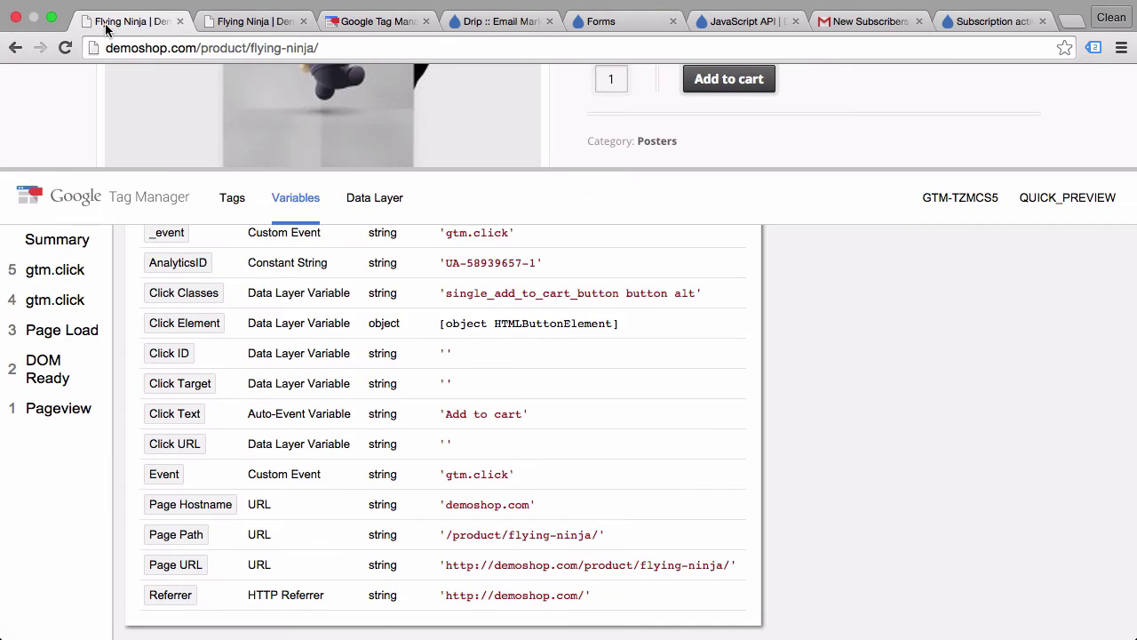
middle_click(259, 29)
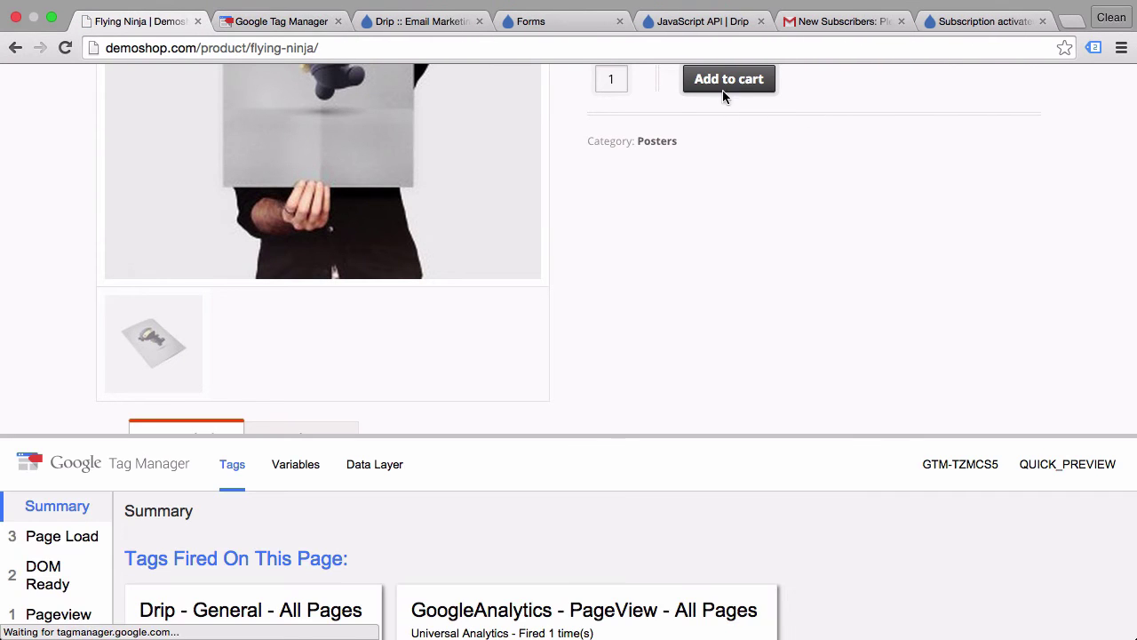
left_click(729, 79, "super")
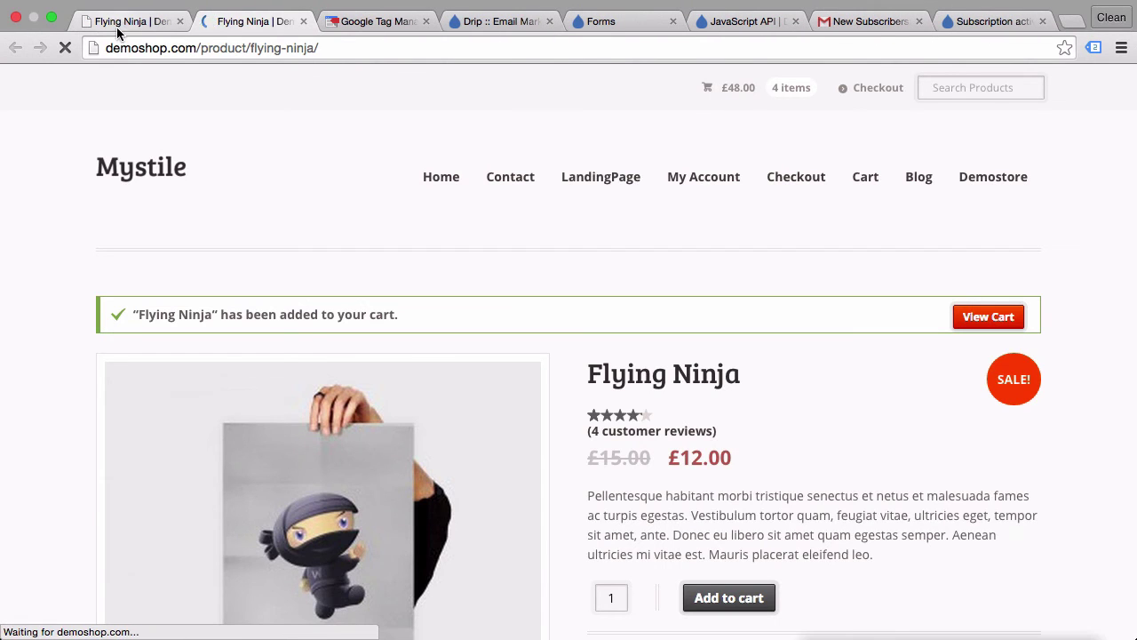
In the GTM preview panel, check that Drip - Event - AddToCart fired on gtm.click.
left_click(117, 23)
left_click(76, 529)
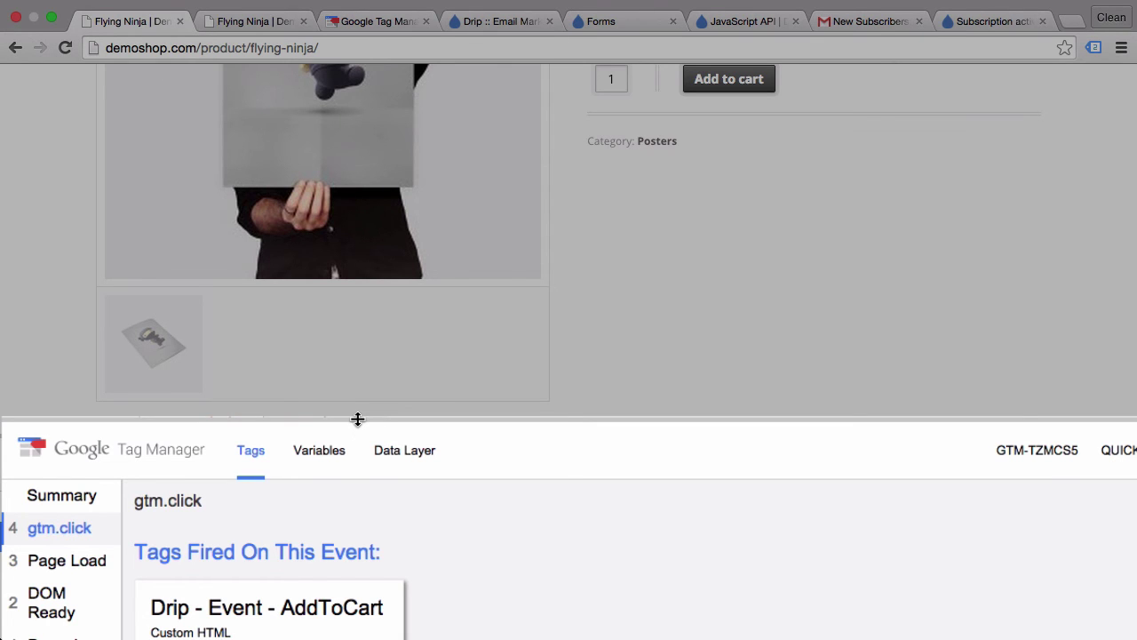
left_click_drag(357, 419, 330, 435)
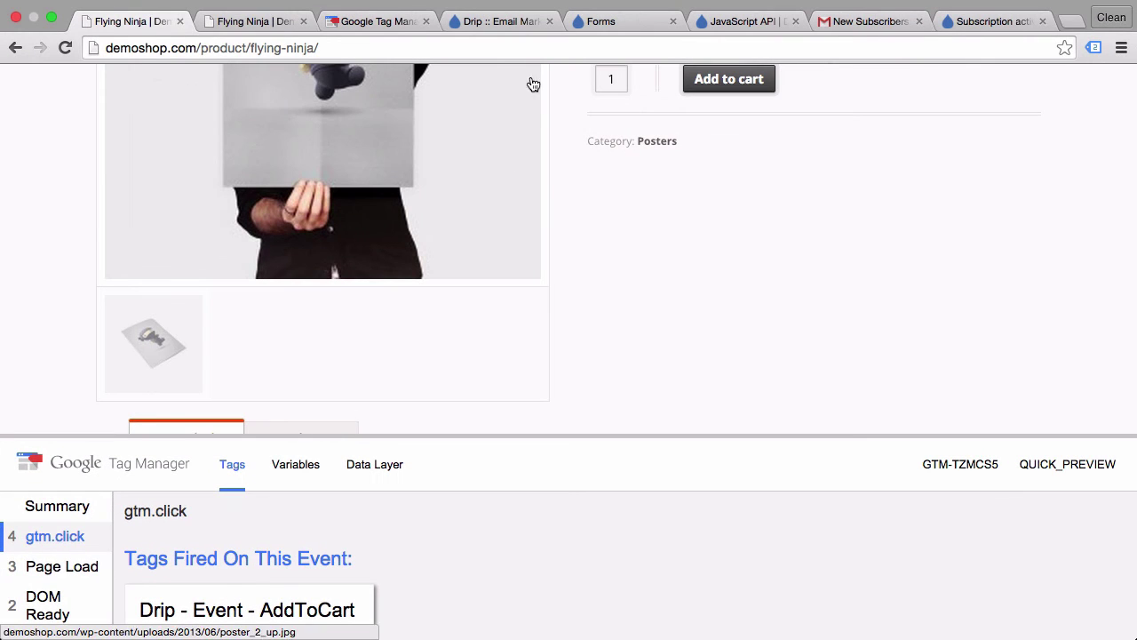
In Drip, open the most recent subscriber's activity record from the Subscribers list.
left_click(494, 24)
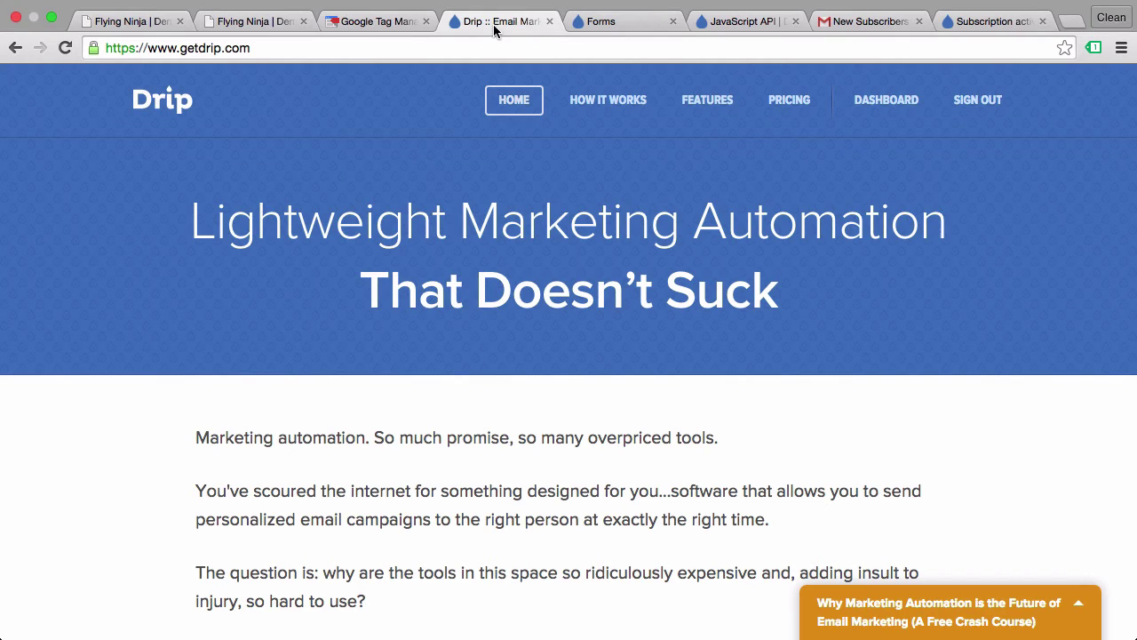
left_click(627, 25)
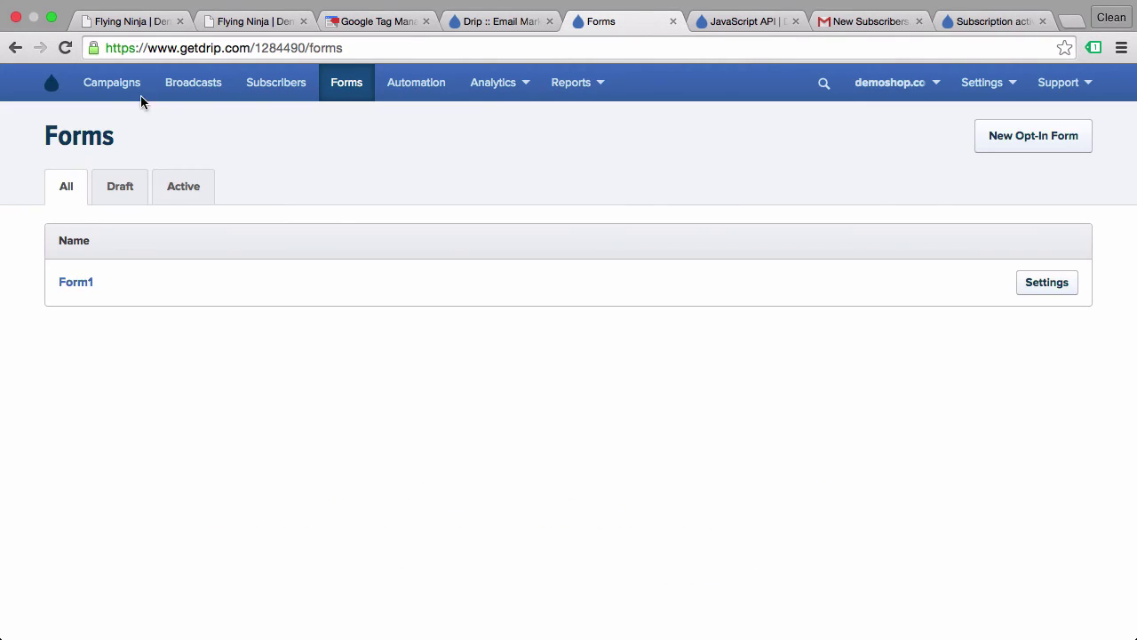
left_click(290, 92)
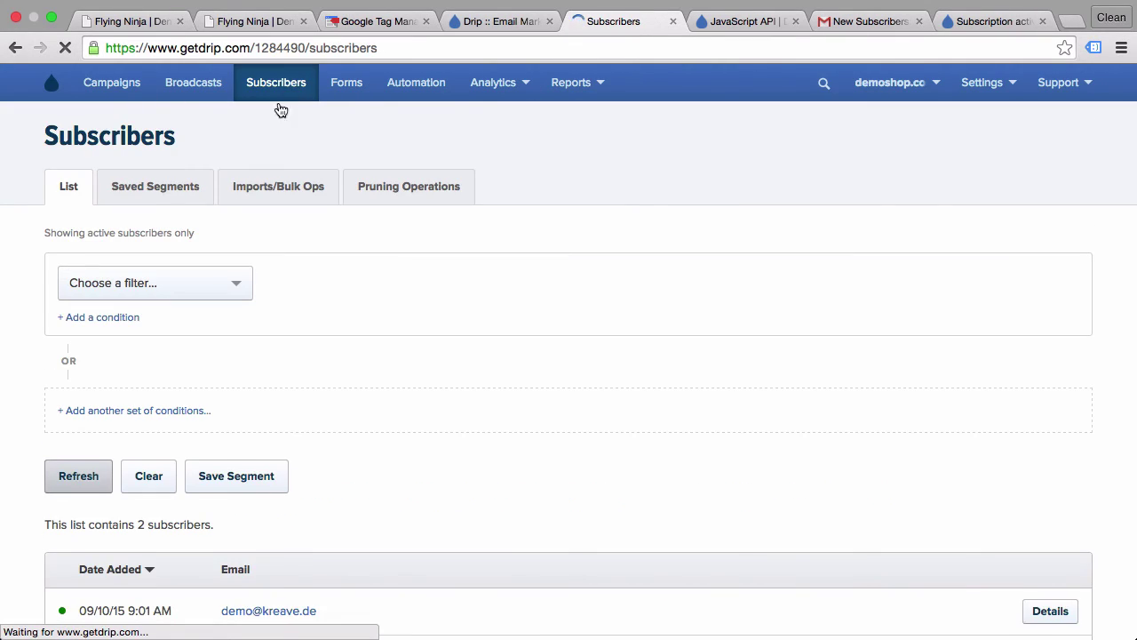
scroll(135, 372, "down", 3)
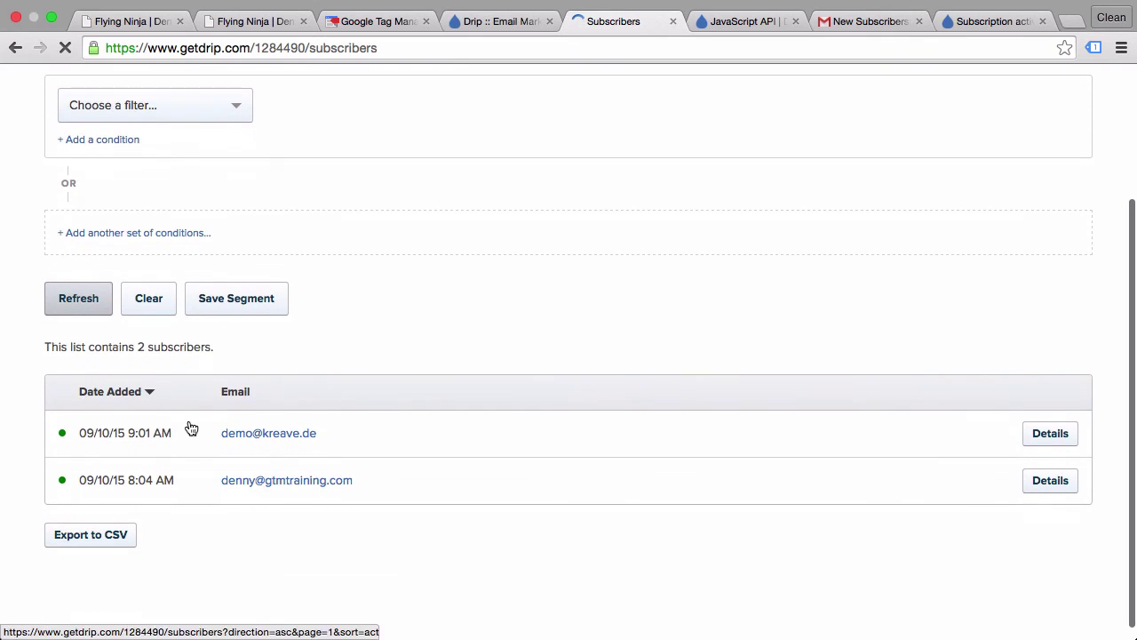
left_click(279, 439)
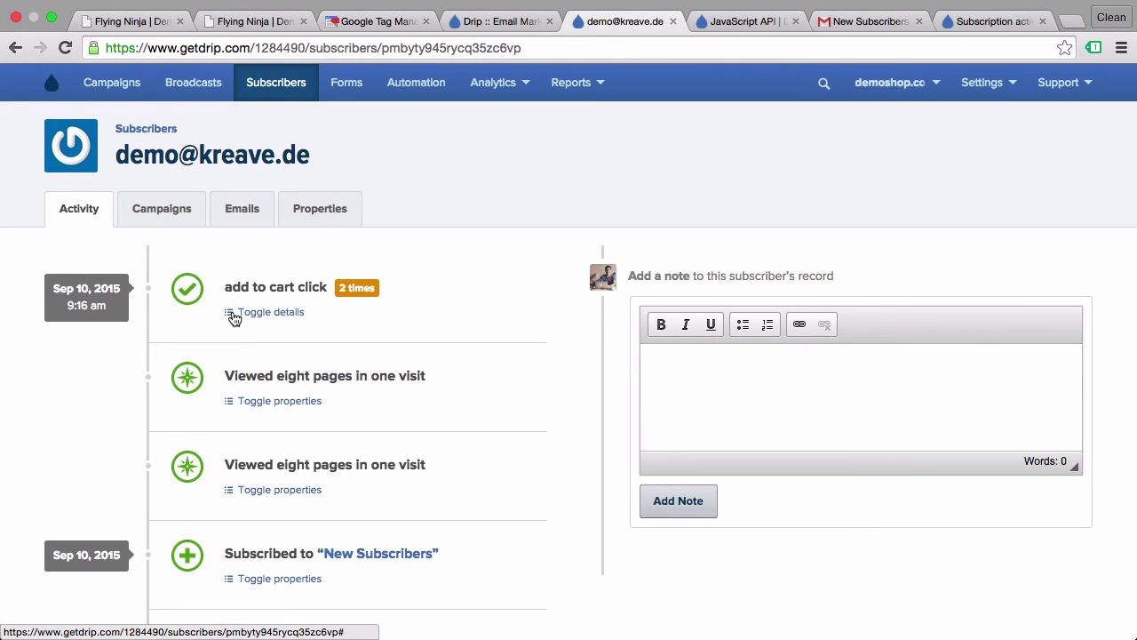
Expand the add to cart click details to inspect the two logged Flying Ninja product URLs.
left_click(233, 318)
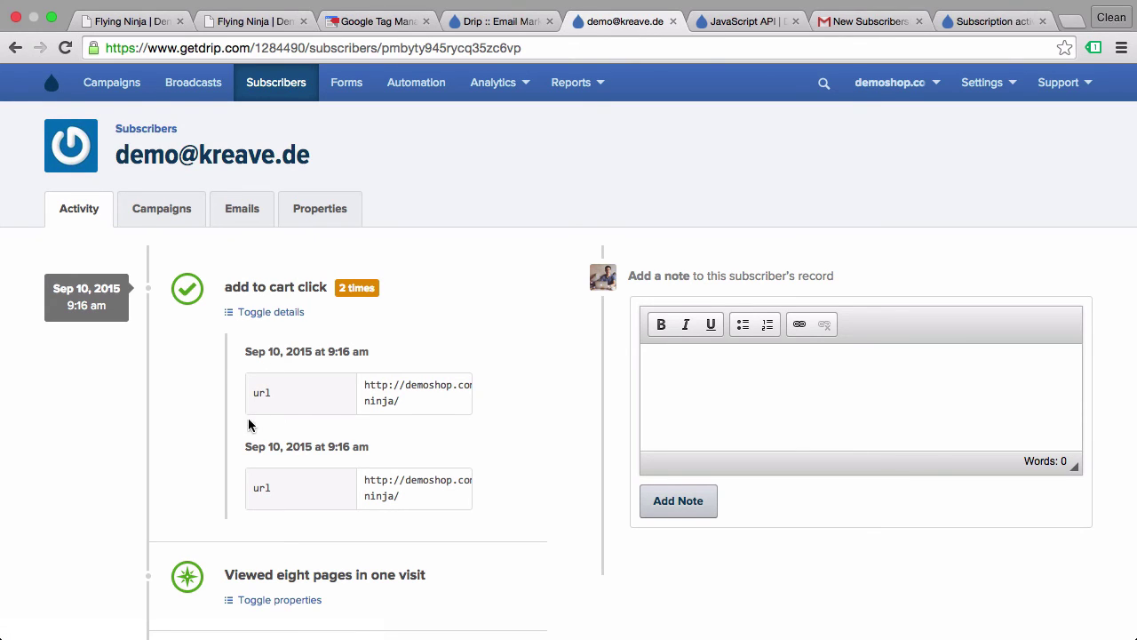
left_click_drag(418, 406, 257, 381)
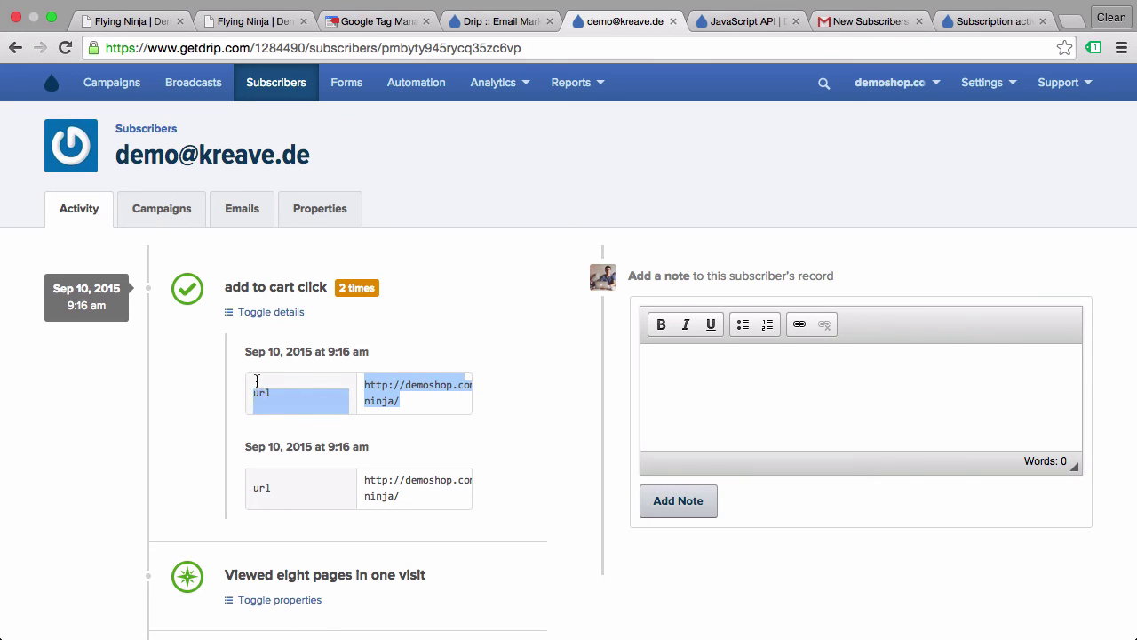
left_click(287, 384)
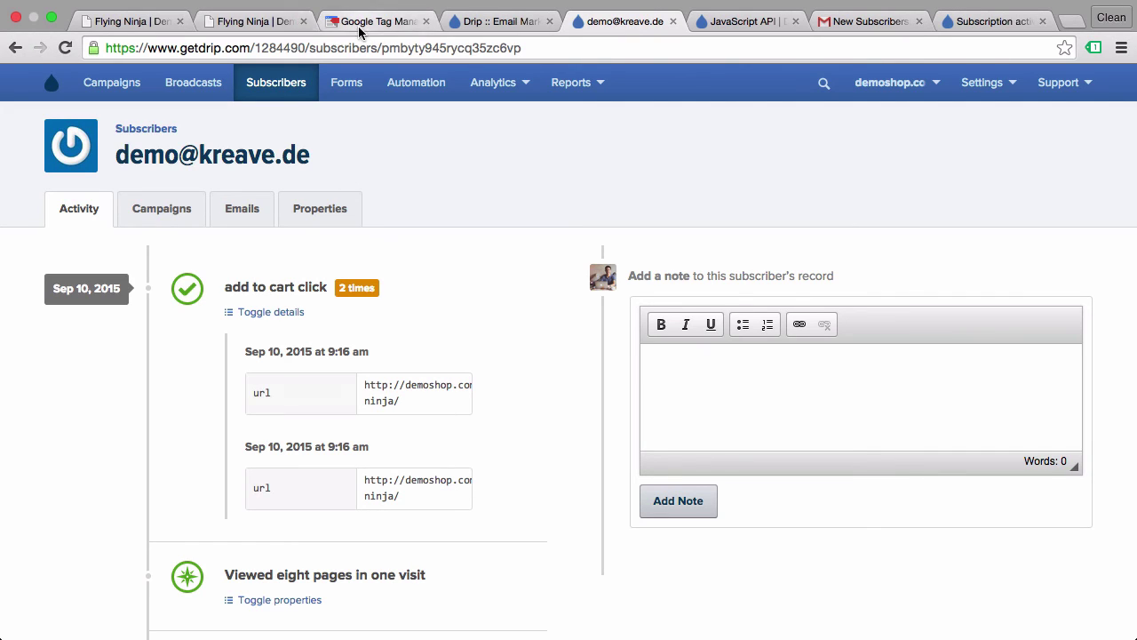
Add Patient Ninja to the cart from its product page, bringing the cart to 5 items (£83.00).
left_click(115, 22)
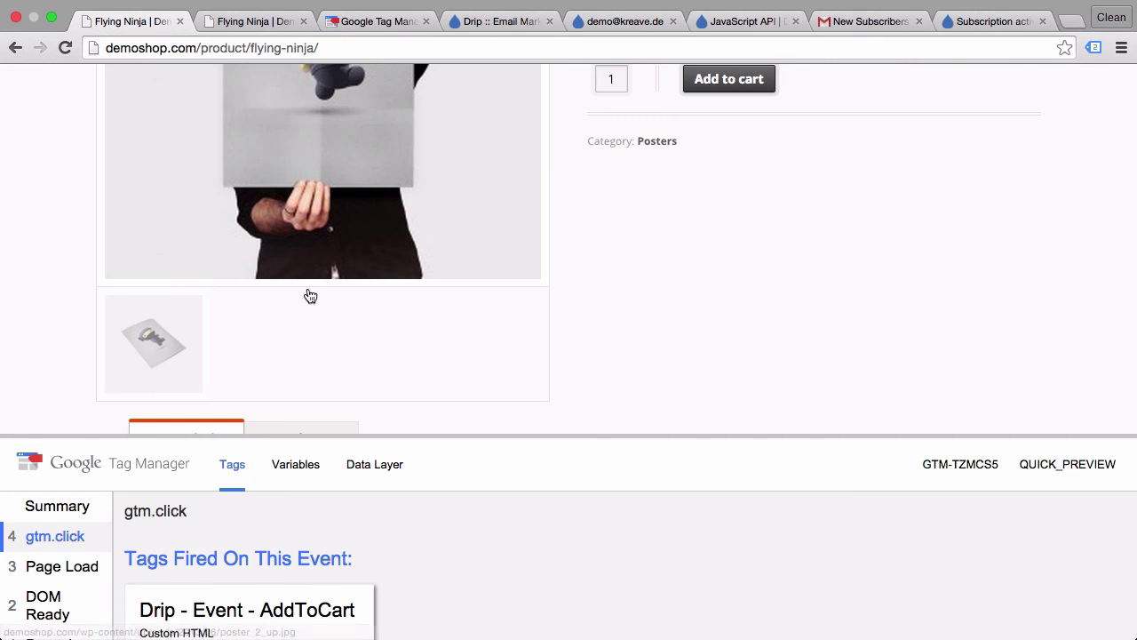
scroll(307, 293, "up", 5)
scroll(457, 238, "down", 1)
scroll(457, 239, "left", 5)
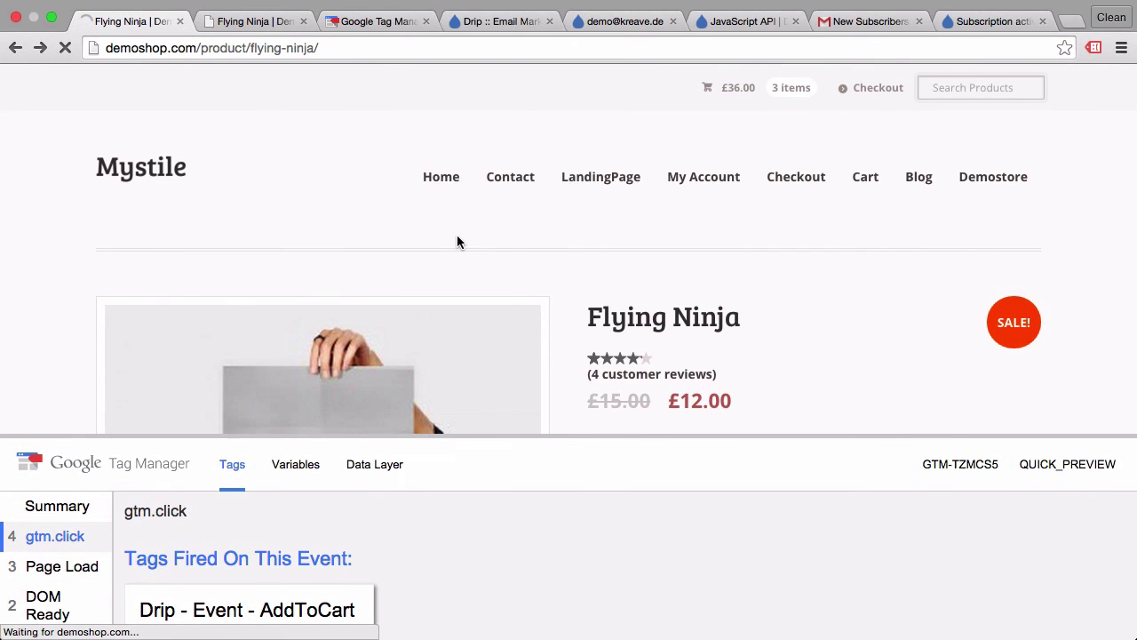
left_click(754, 366)
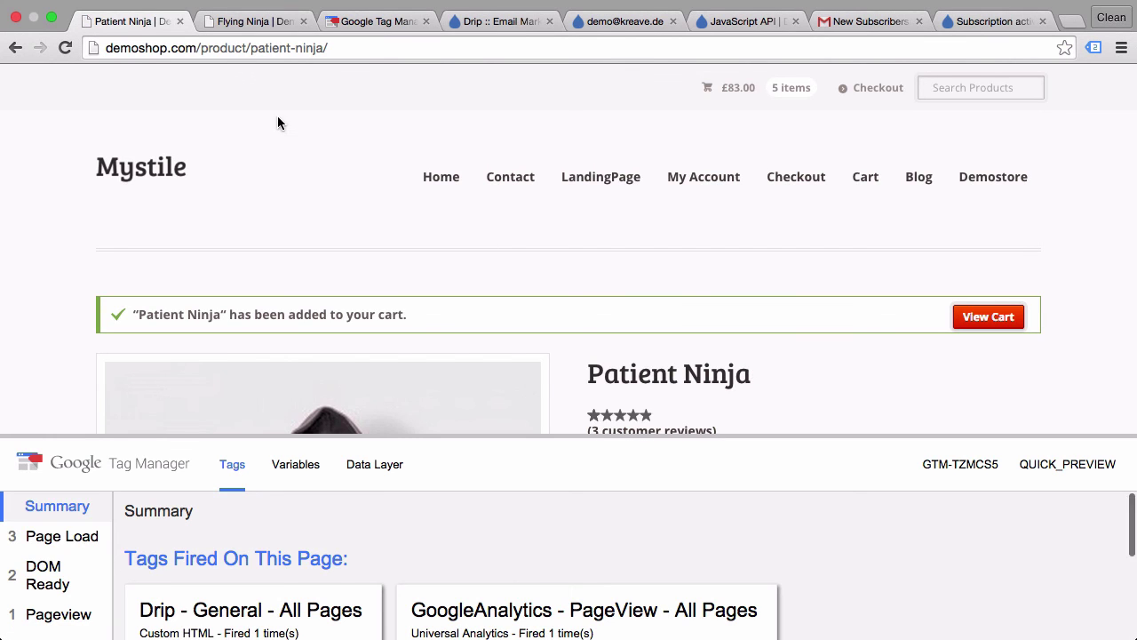
Reload the subscriber's Drip activity and expand the add to cart click entries, now showing 3.
left_click(500, 23)
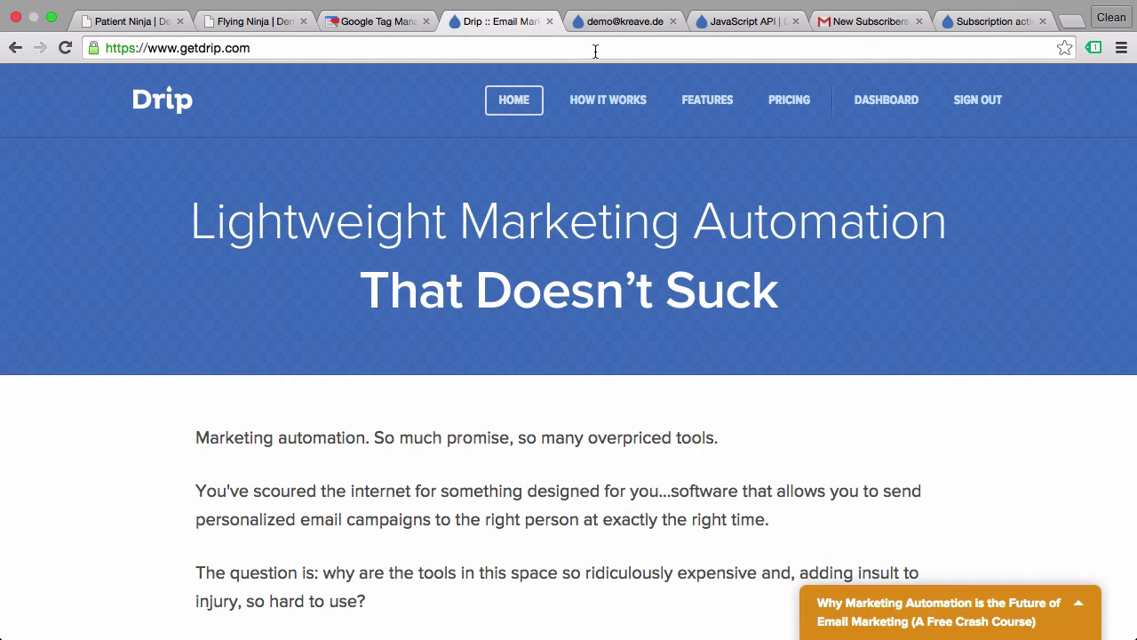
left_click(622, 21)
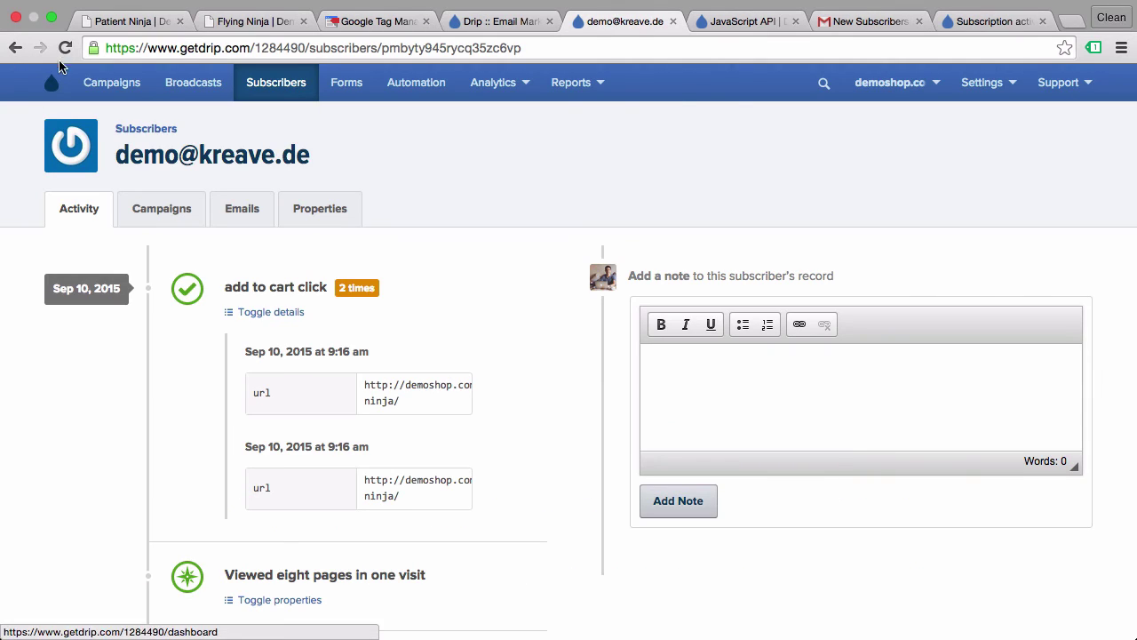
left_click(65, 47)
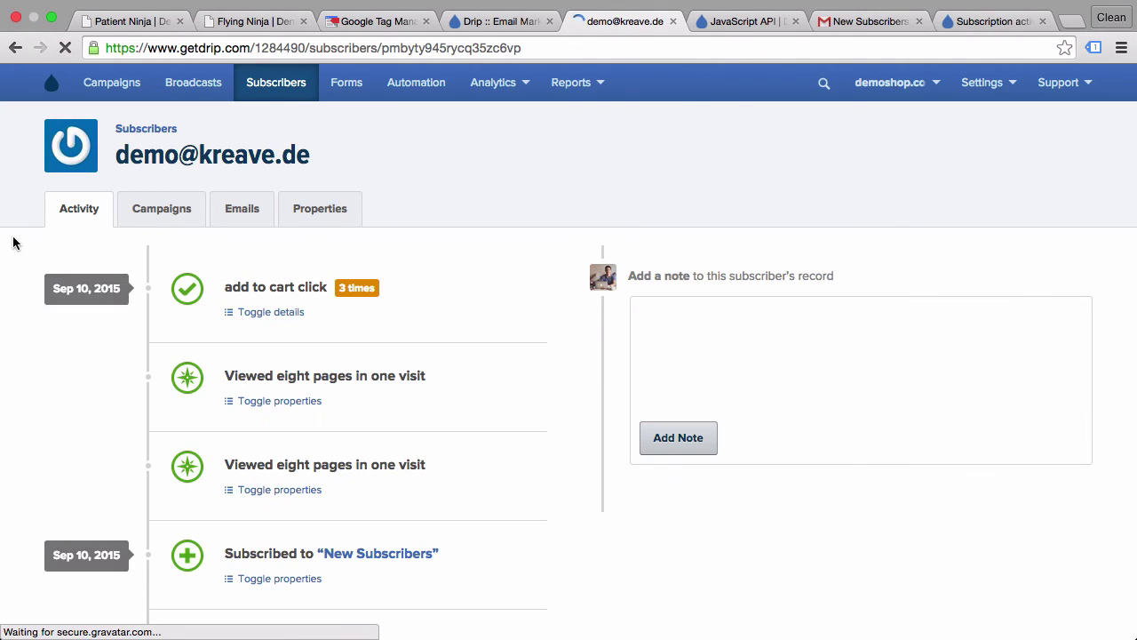
left_click(264, 313)
scroll(208, 391, "down", 3)
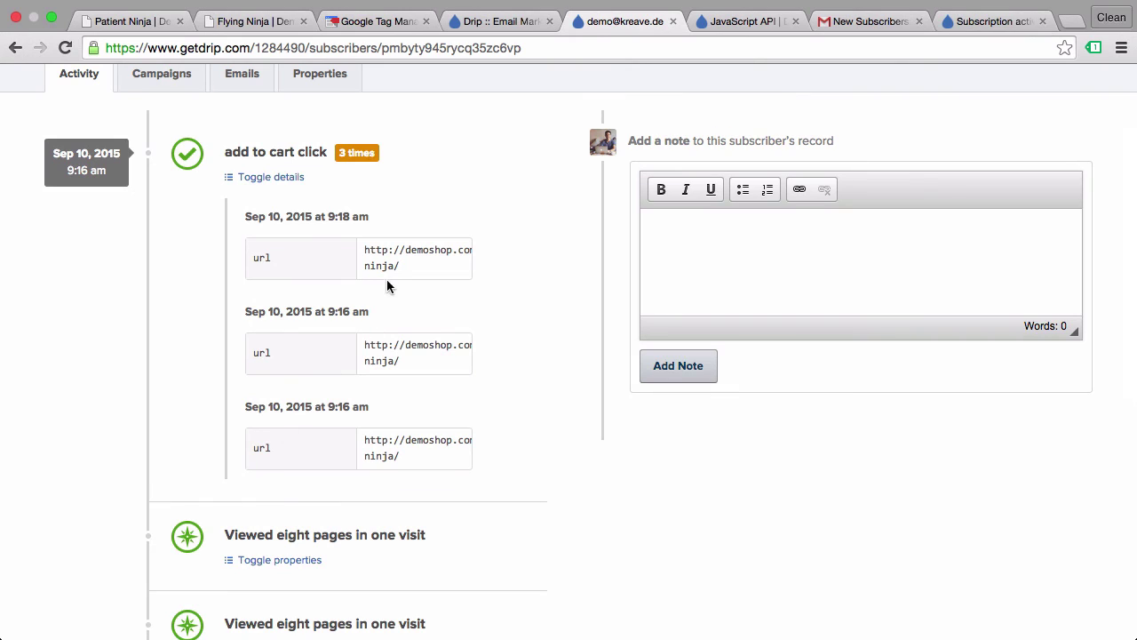
Paste the newest Patient Ninja product URL into a new note to read it in full.
left_click_drag(398, 267, 362, 246)
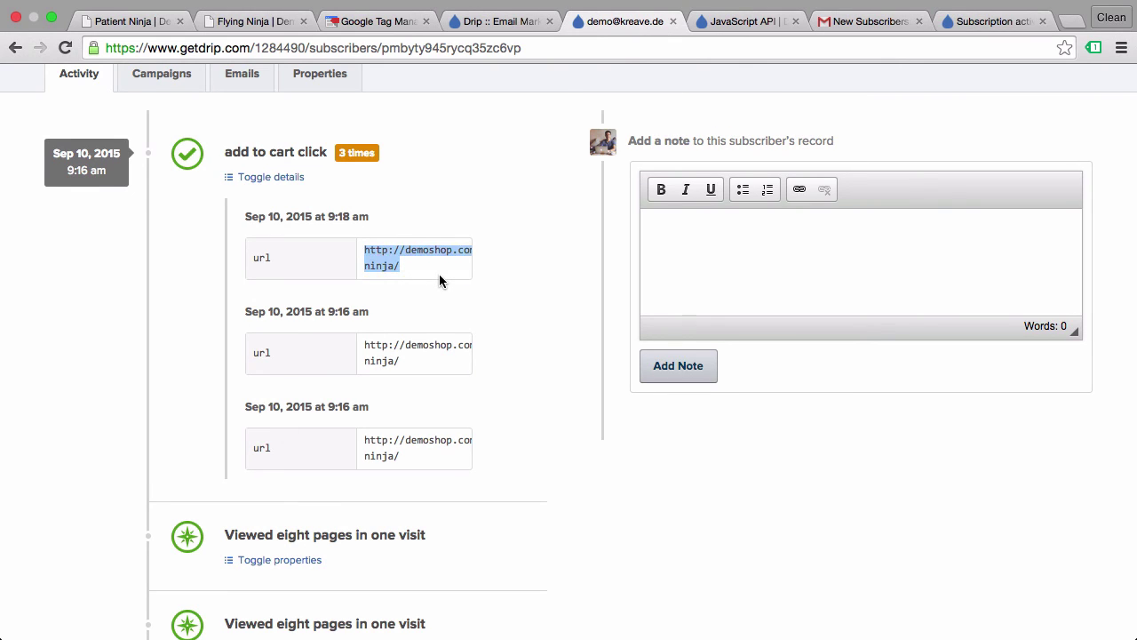
left_click(762, 255)
type("http://demoshop.com/product/patient-ninja/")
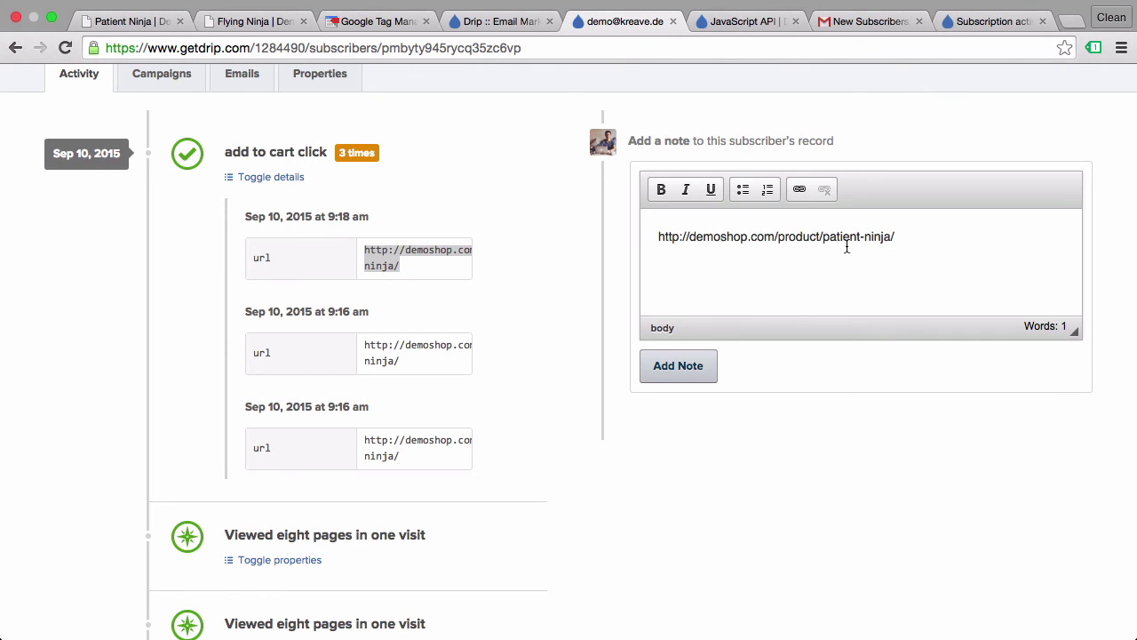
Bring up the Publish Now confirmation for demoshop.com container Version 12 with its 20 changes.
left_click(139, 19)
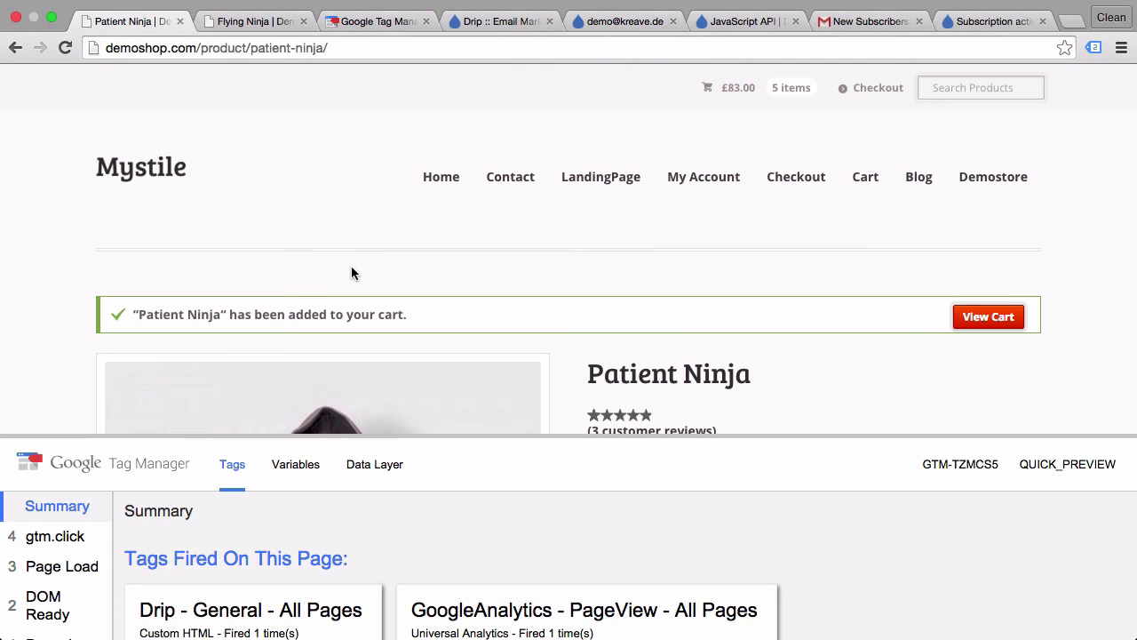
scroll(351, 273, "down", 4)
scroll(569, 214, "up", 4)
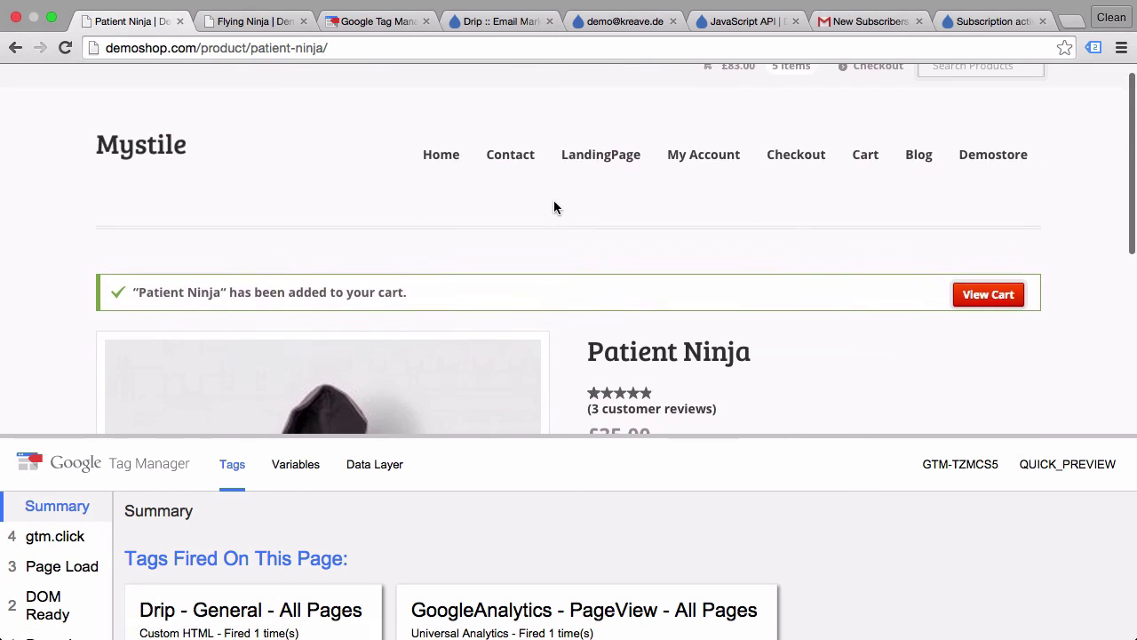
left_click(363, 24)
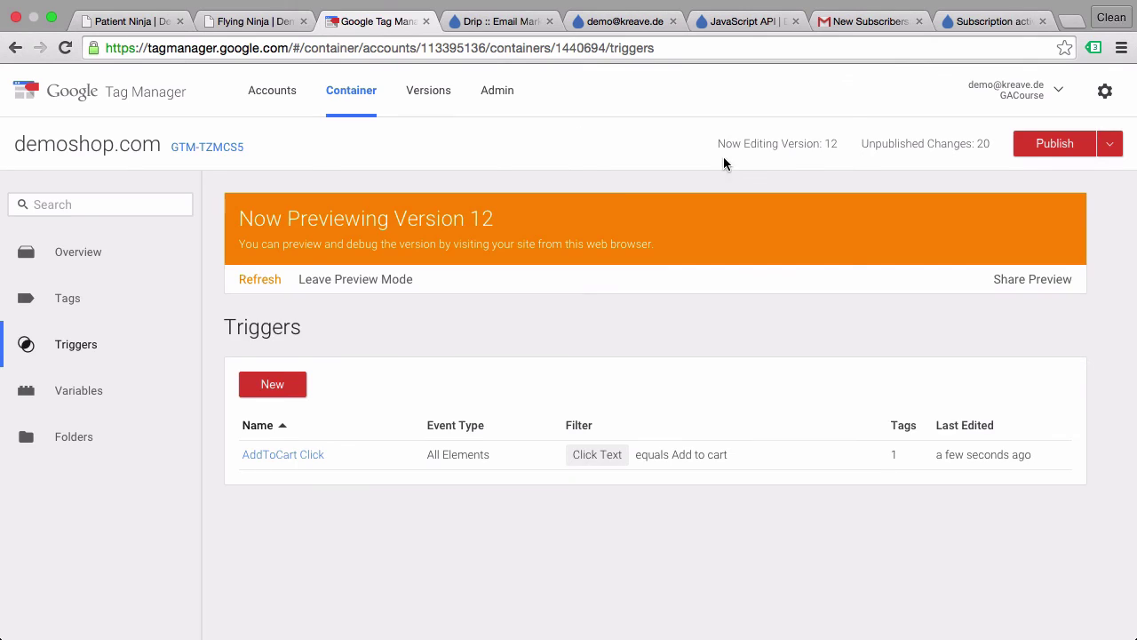
left_click(1054, 143)
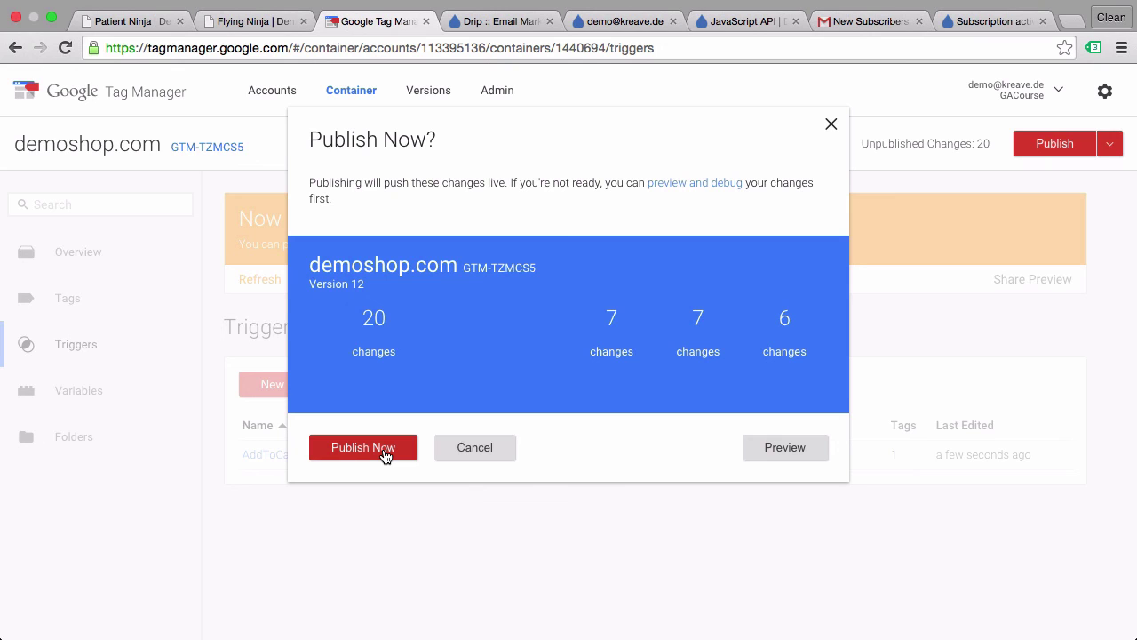
left_click(384, 452)
Confirm Publish Now to push Version 12 of the demoshop.com container live.
left_click(384, 451)
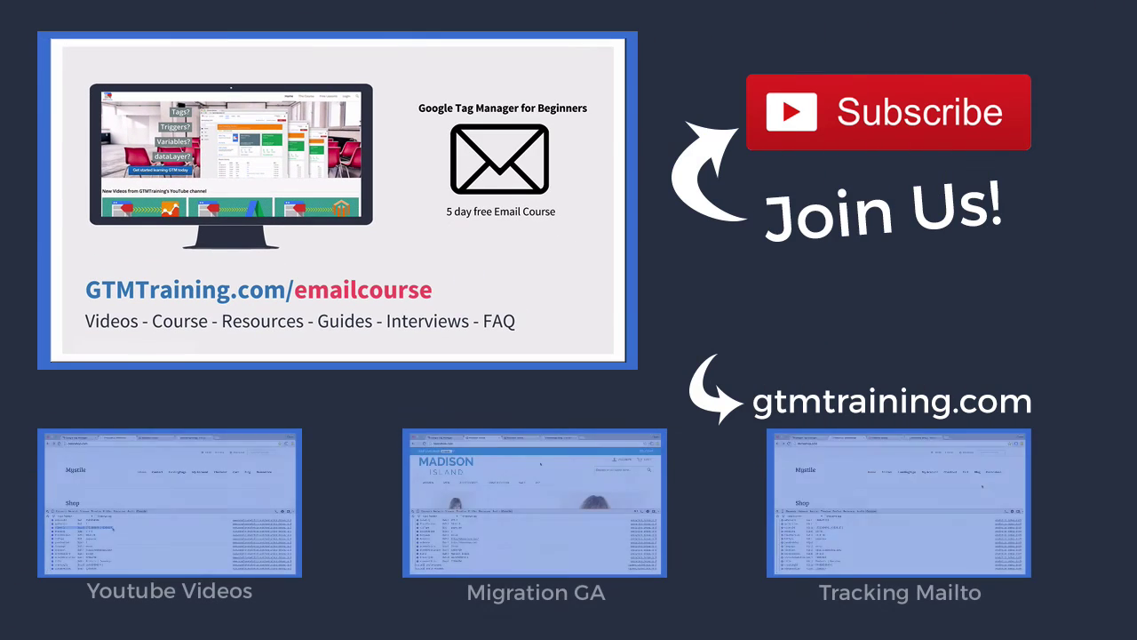